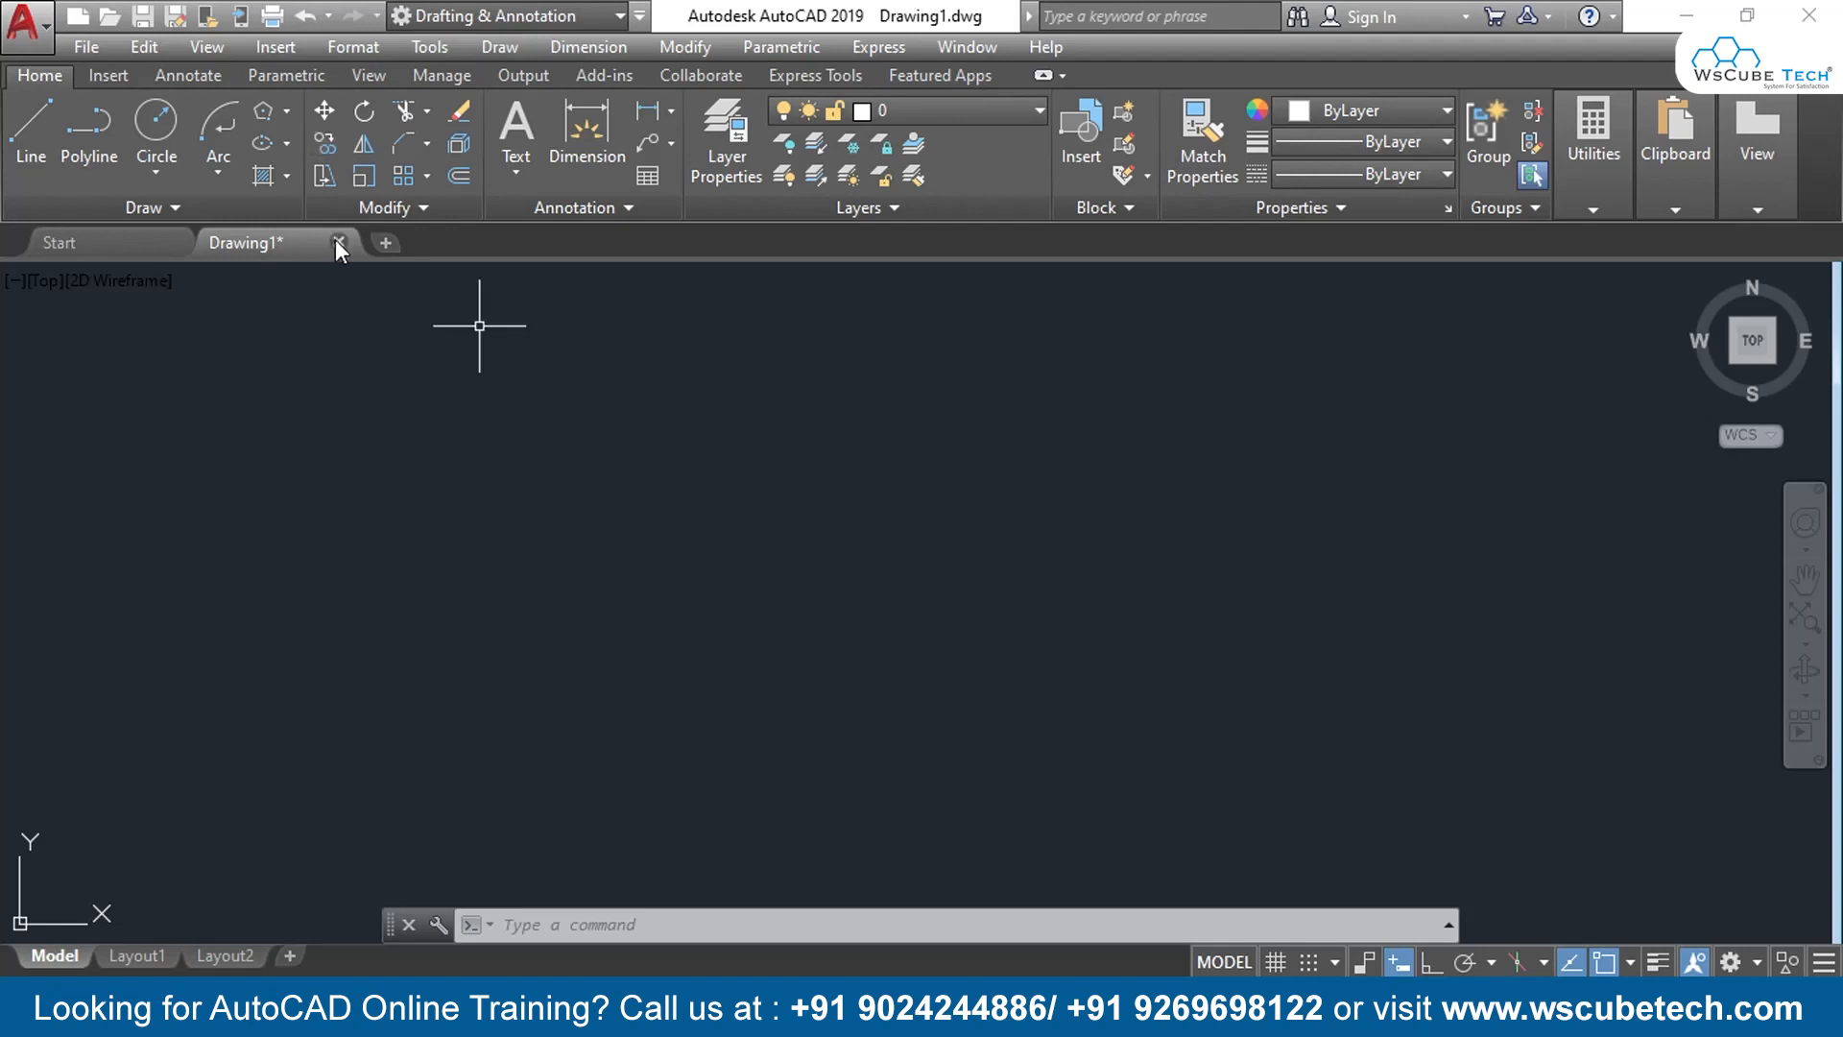
pyautogui.click(430, 115)
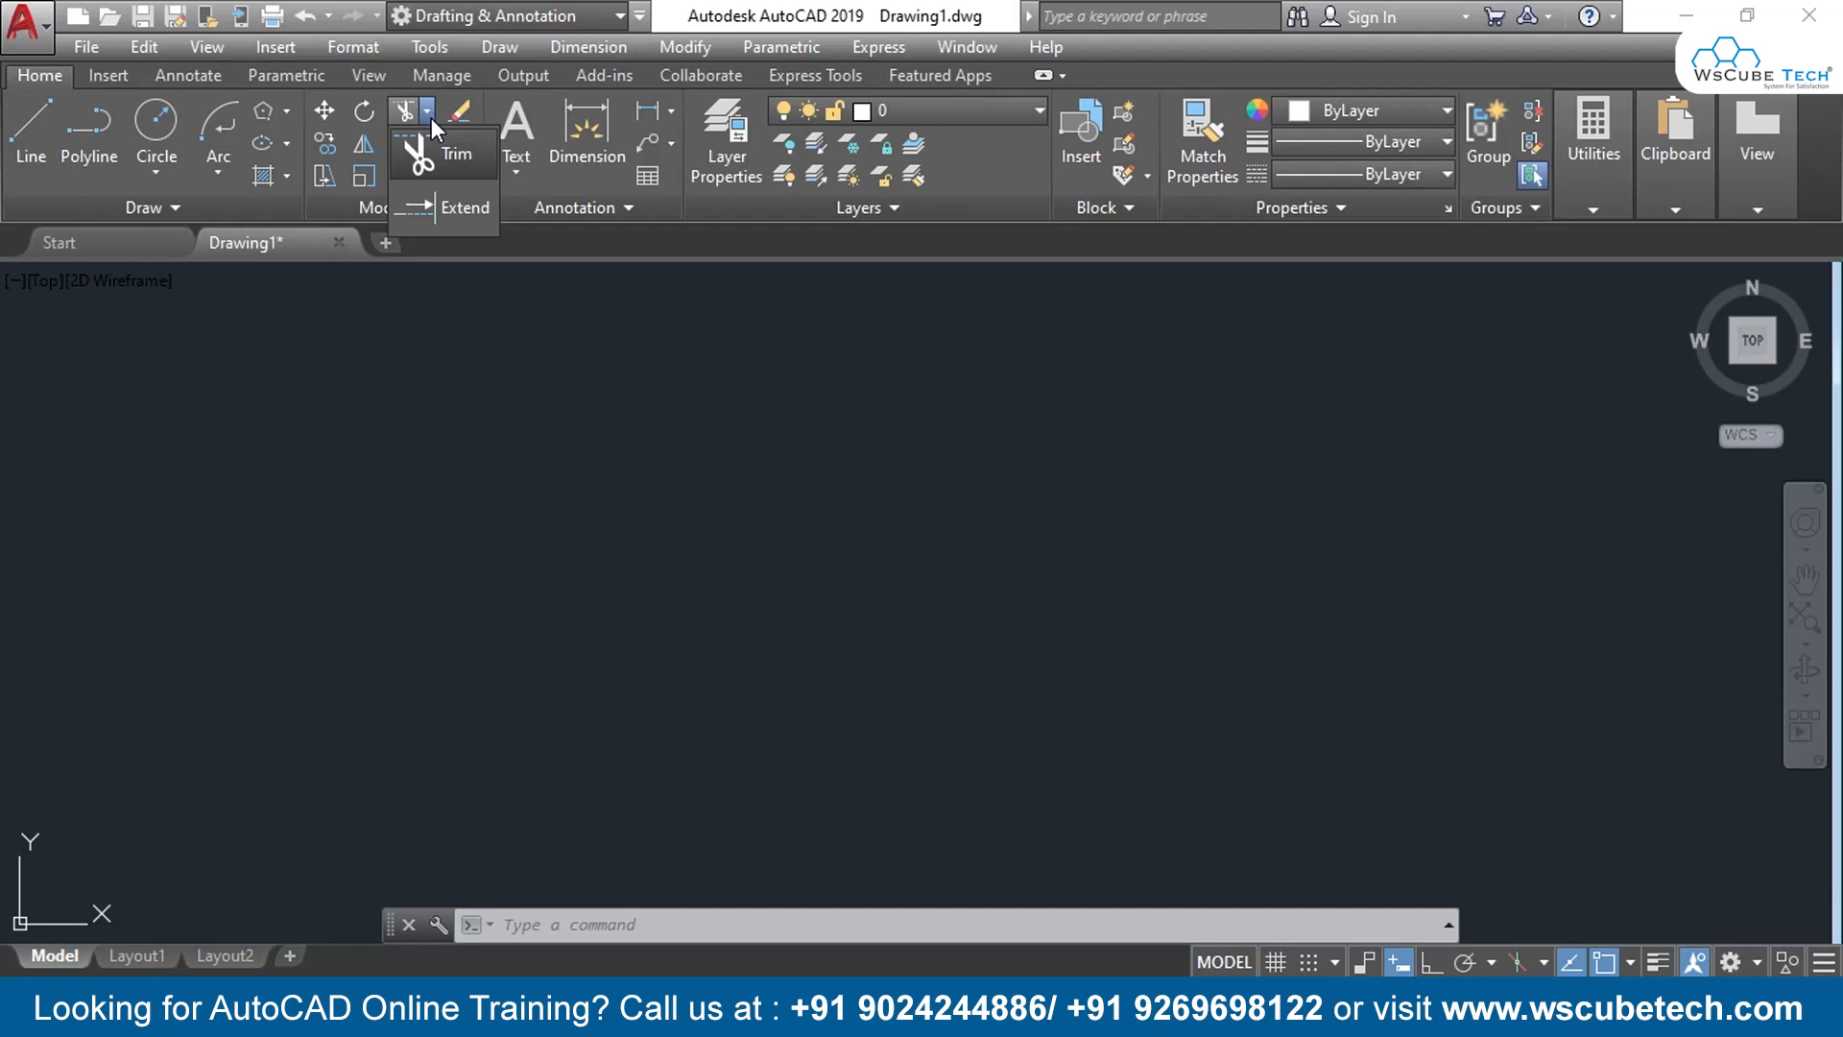
pyautogui.click(449, 204)
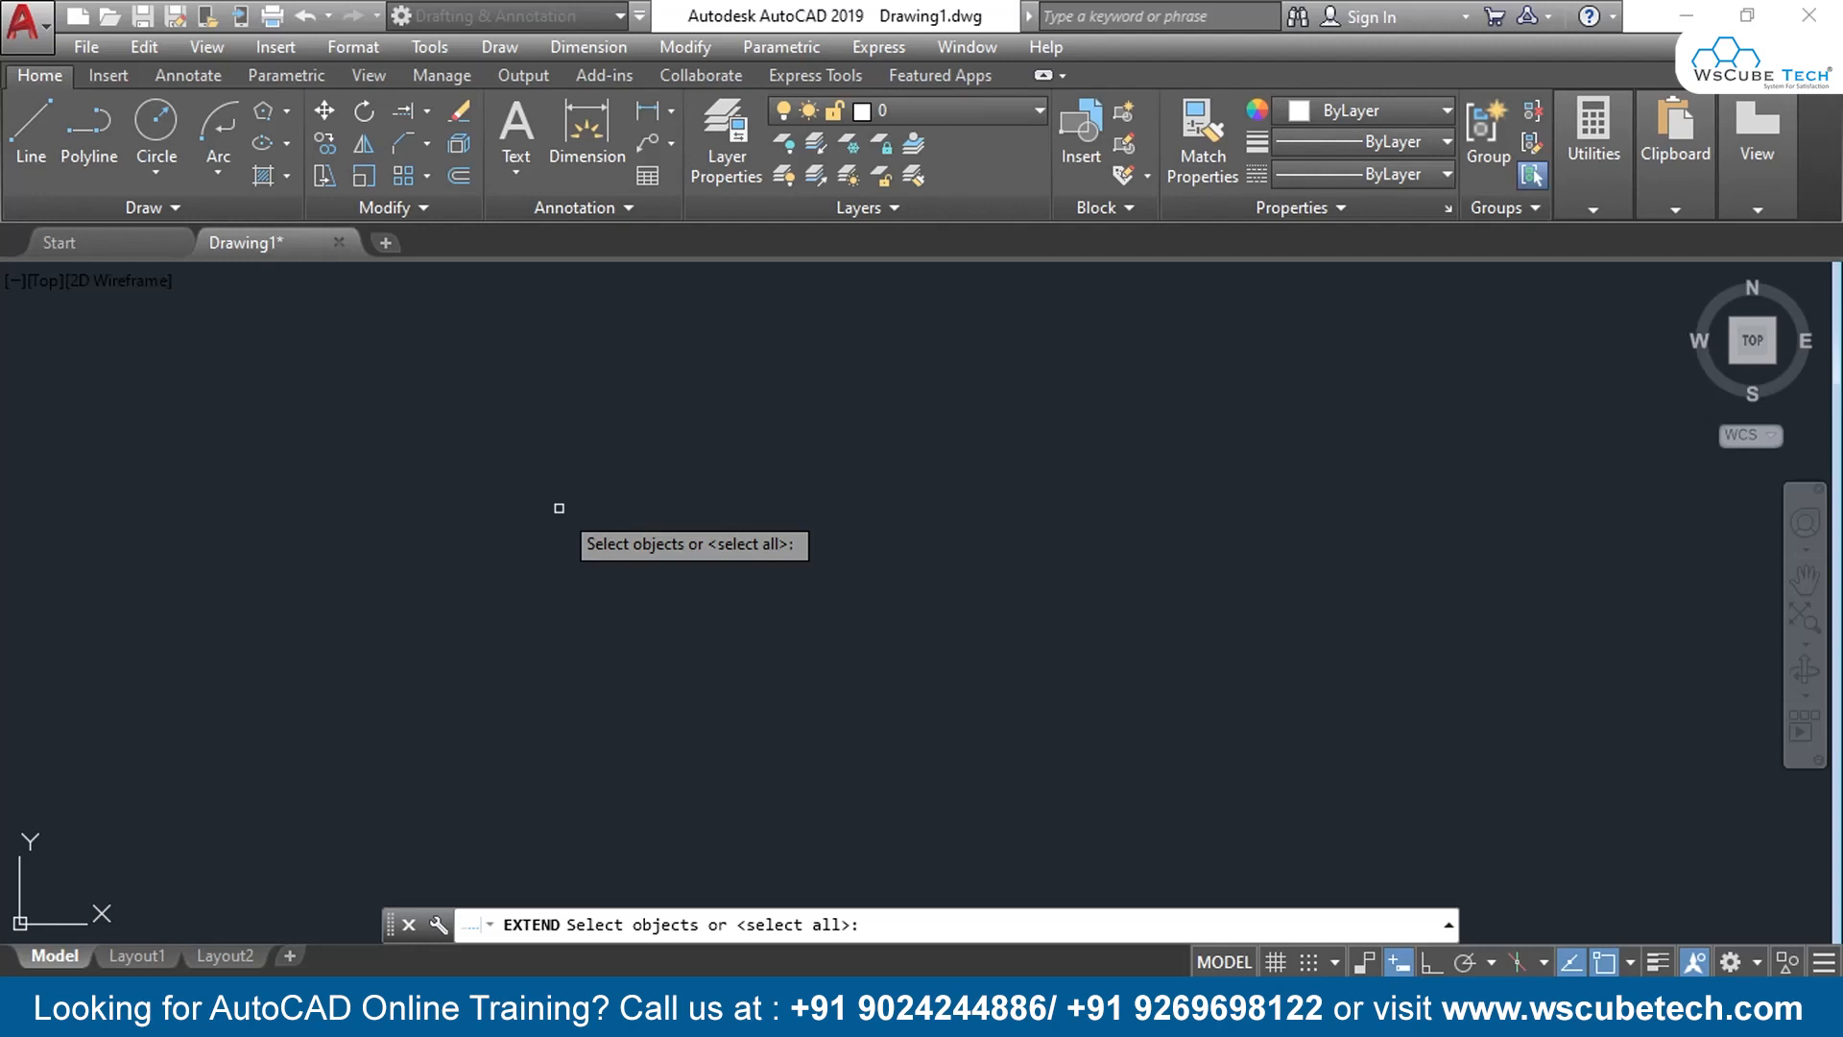
pyautogui.press('Escape')
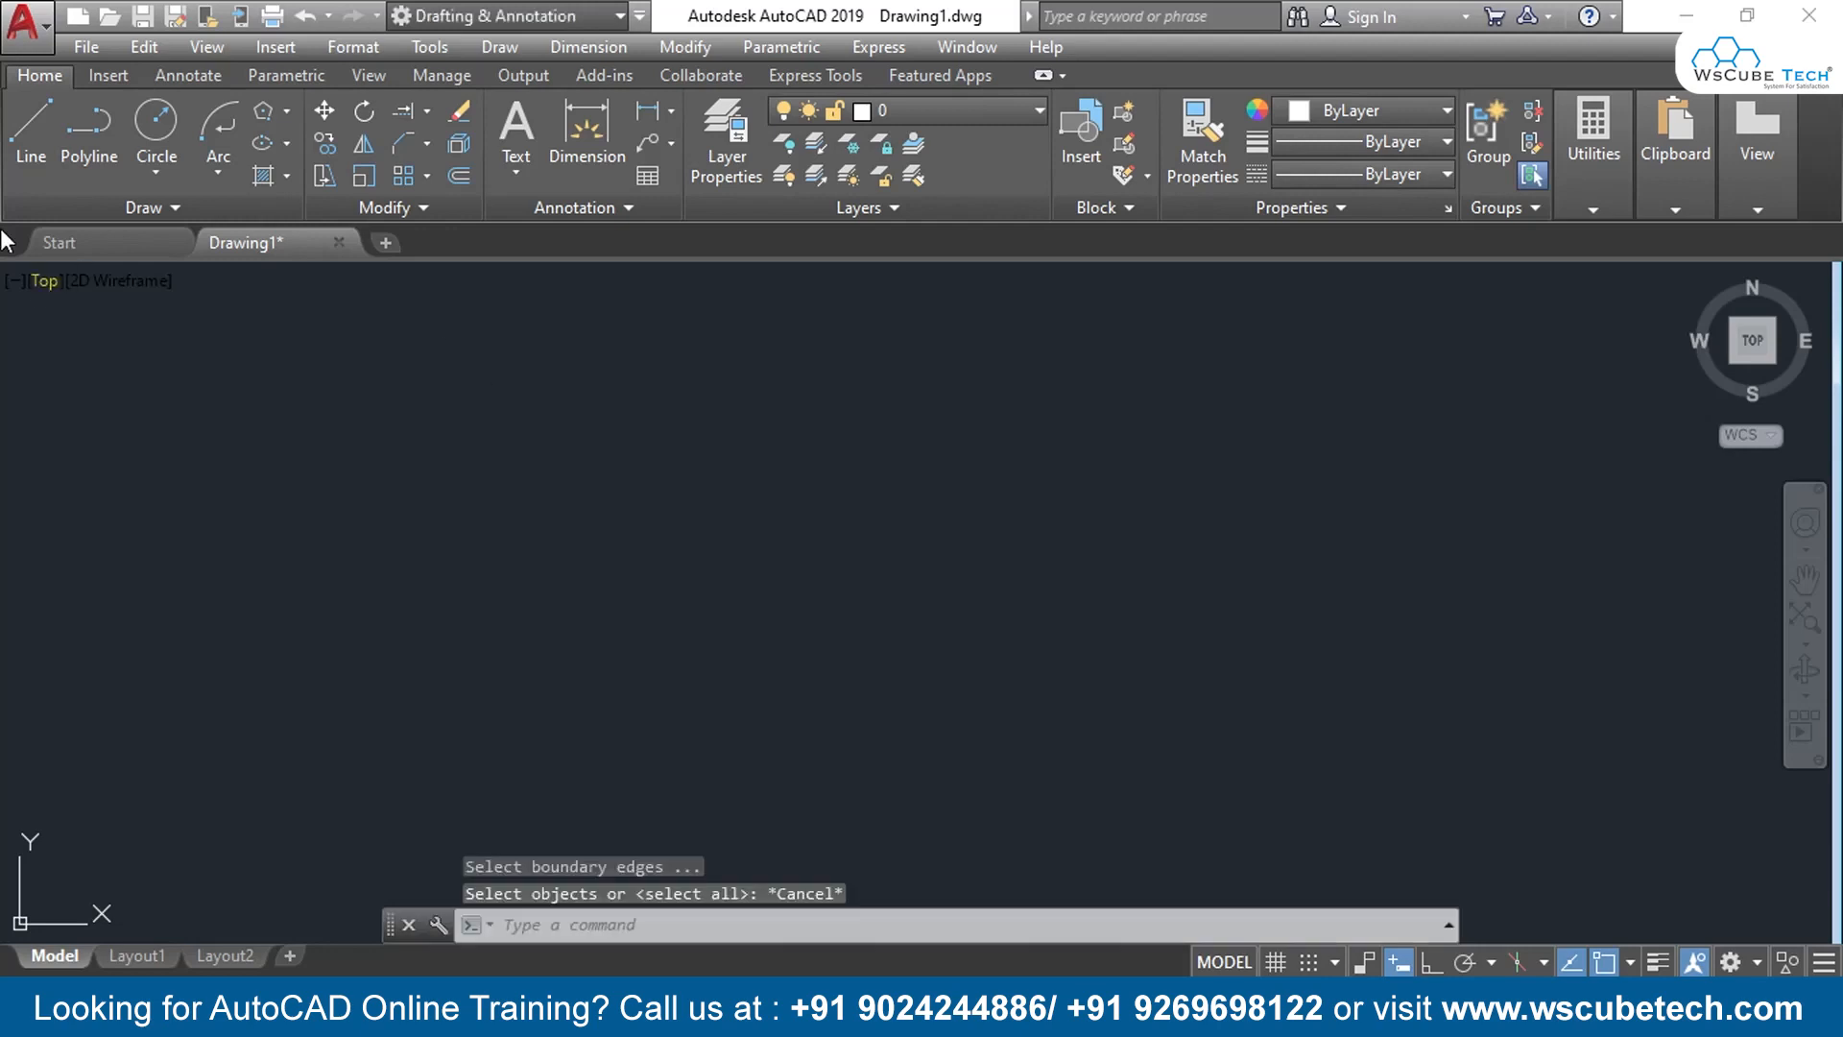
# With Ortho on, draw two parallel vertical lines of about equal length, side by side in the right half of the drawing area
pyautogui.click(30, 120)
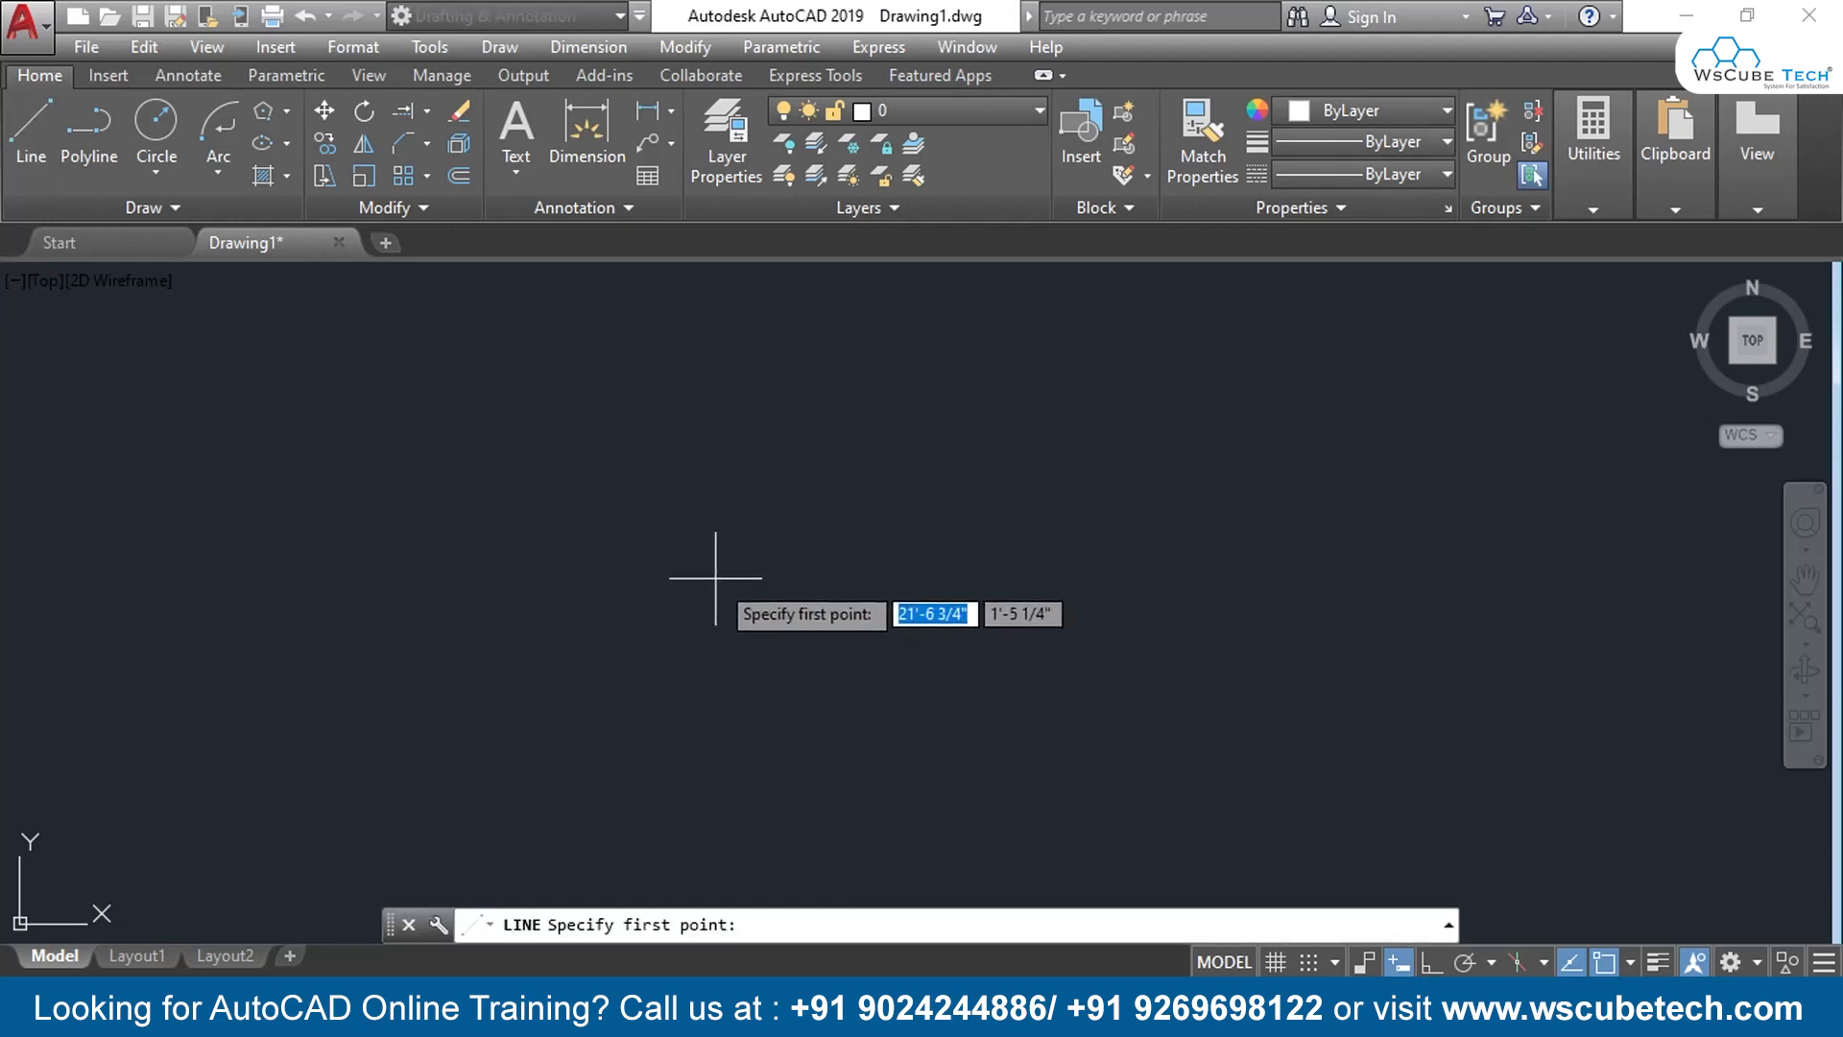
pyautogui.press('F8')
pyautogui.click(999, 352)
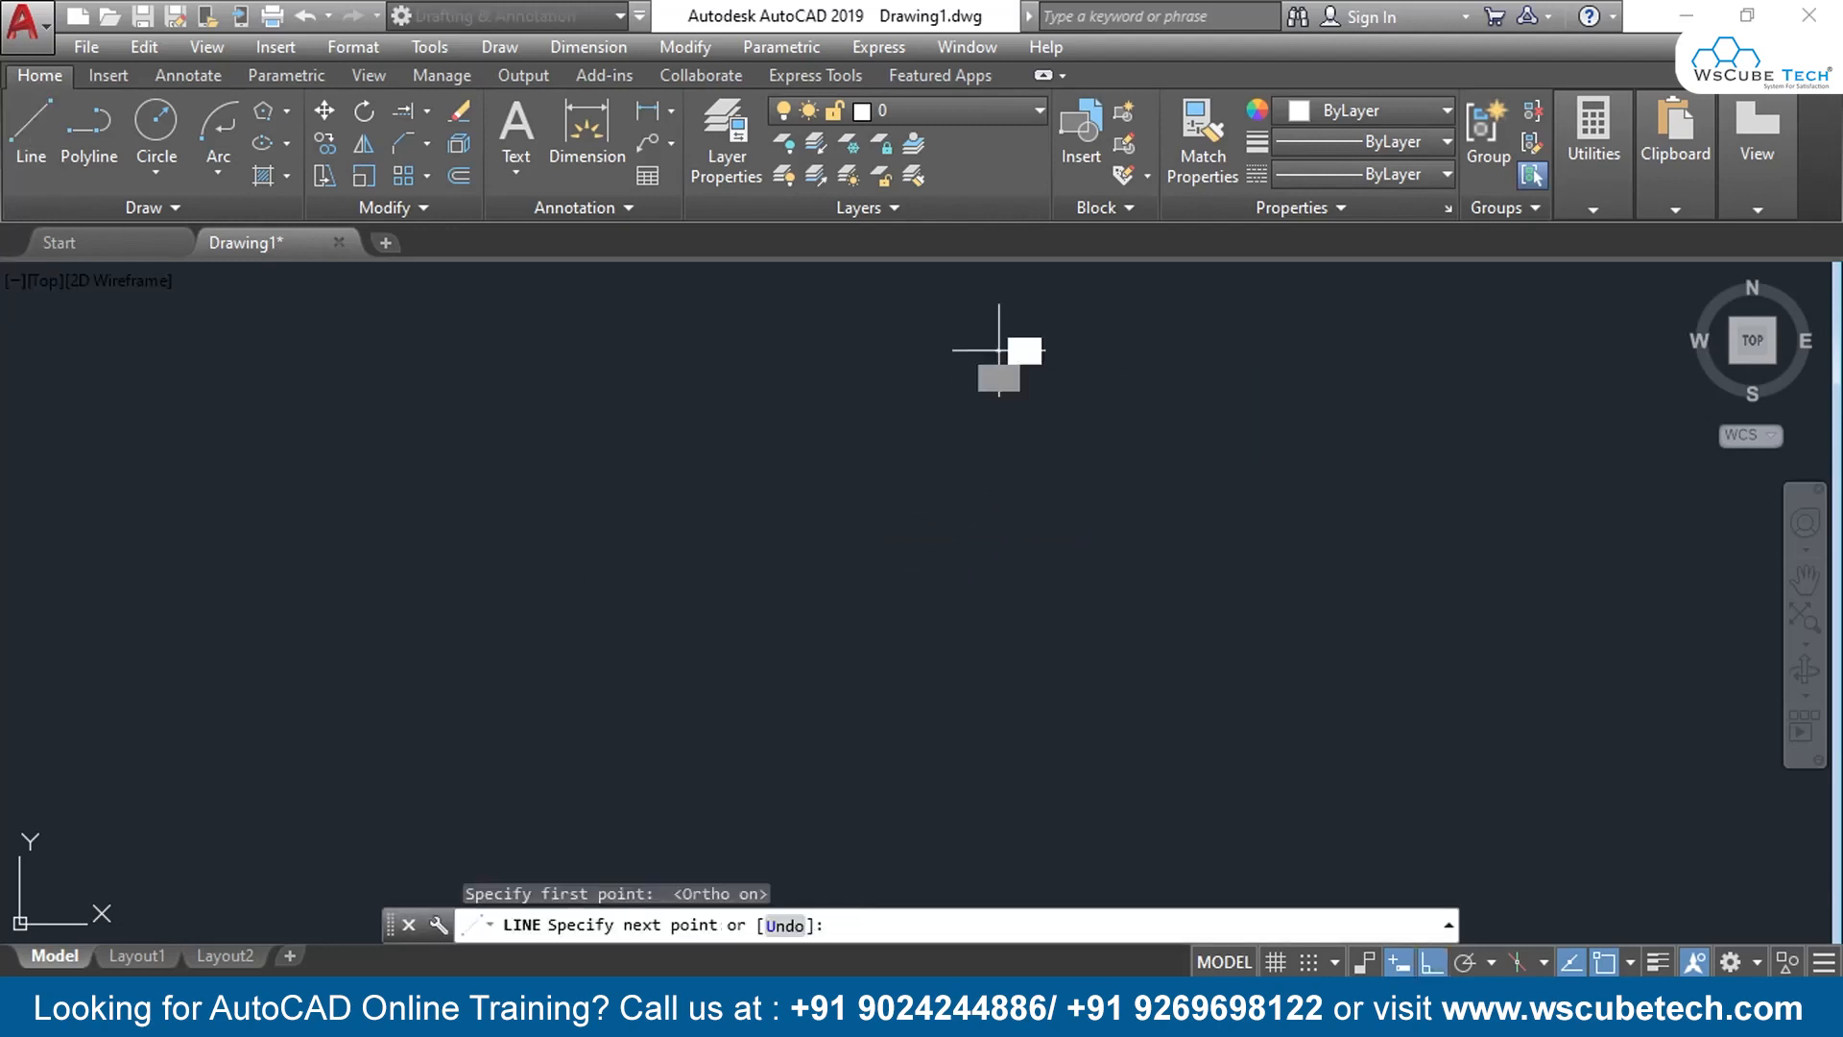
pyautogui.click(1041, 799)
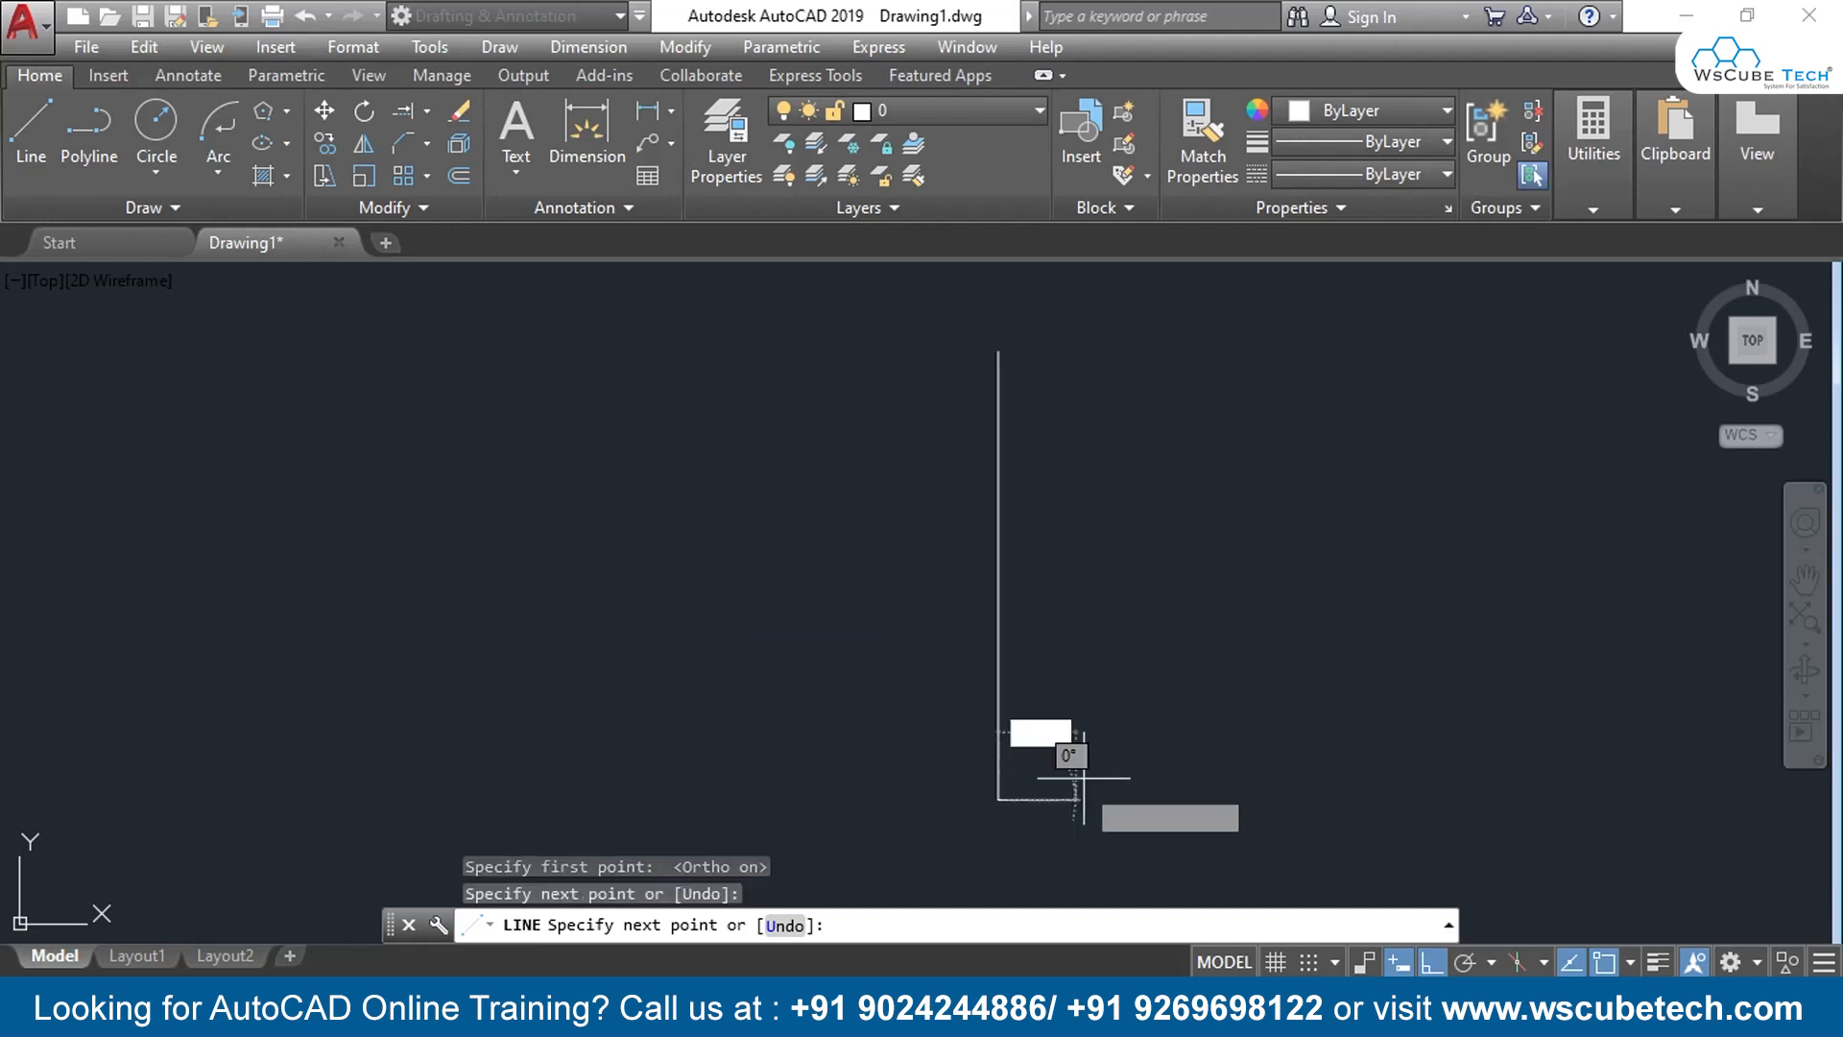
pyautogui.press('Return')
pyautogui.press('Return')
pyautogui.click(1113, 353)
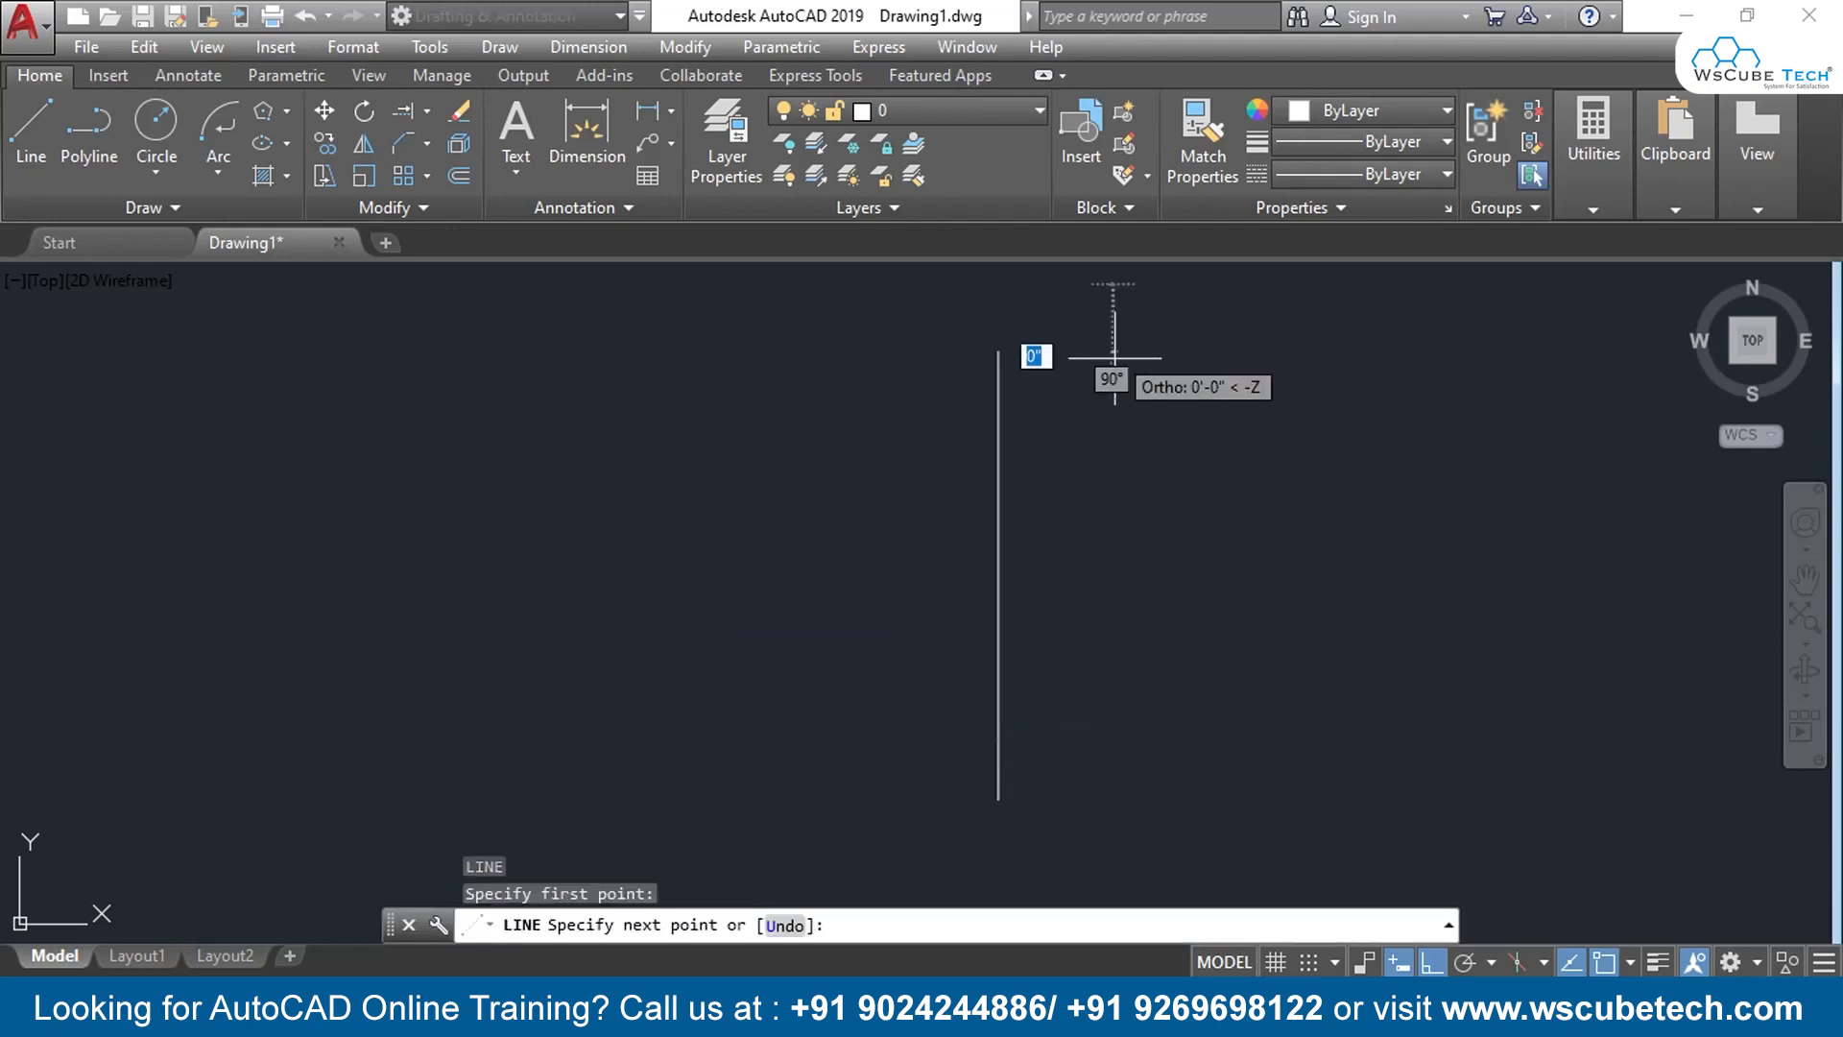
pyautogui.click(1111, 803)
pyautogui.press('Return')
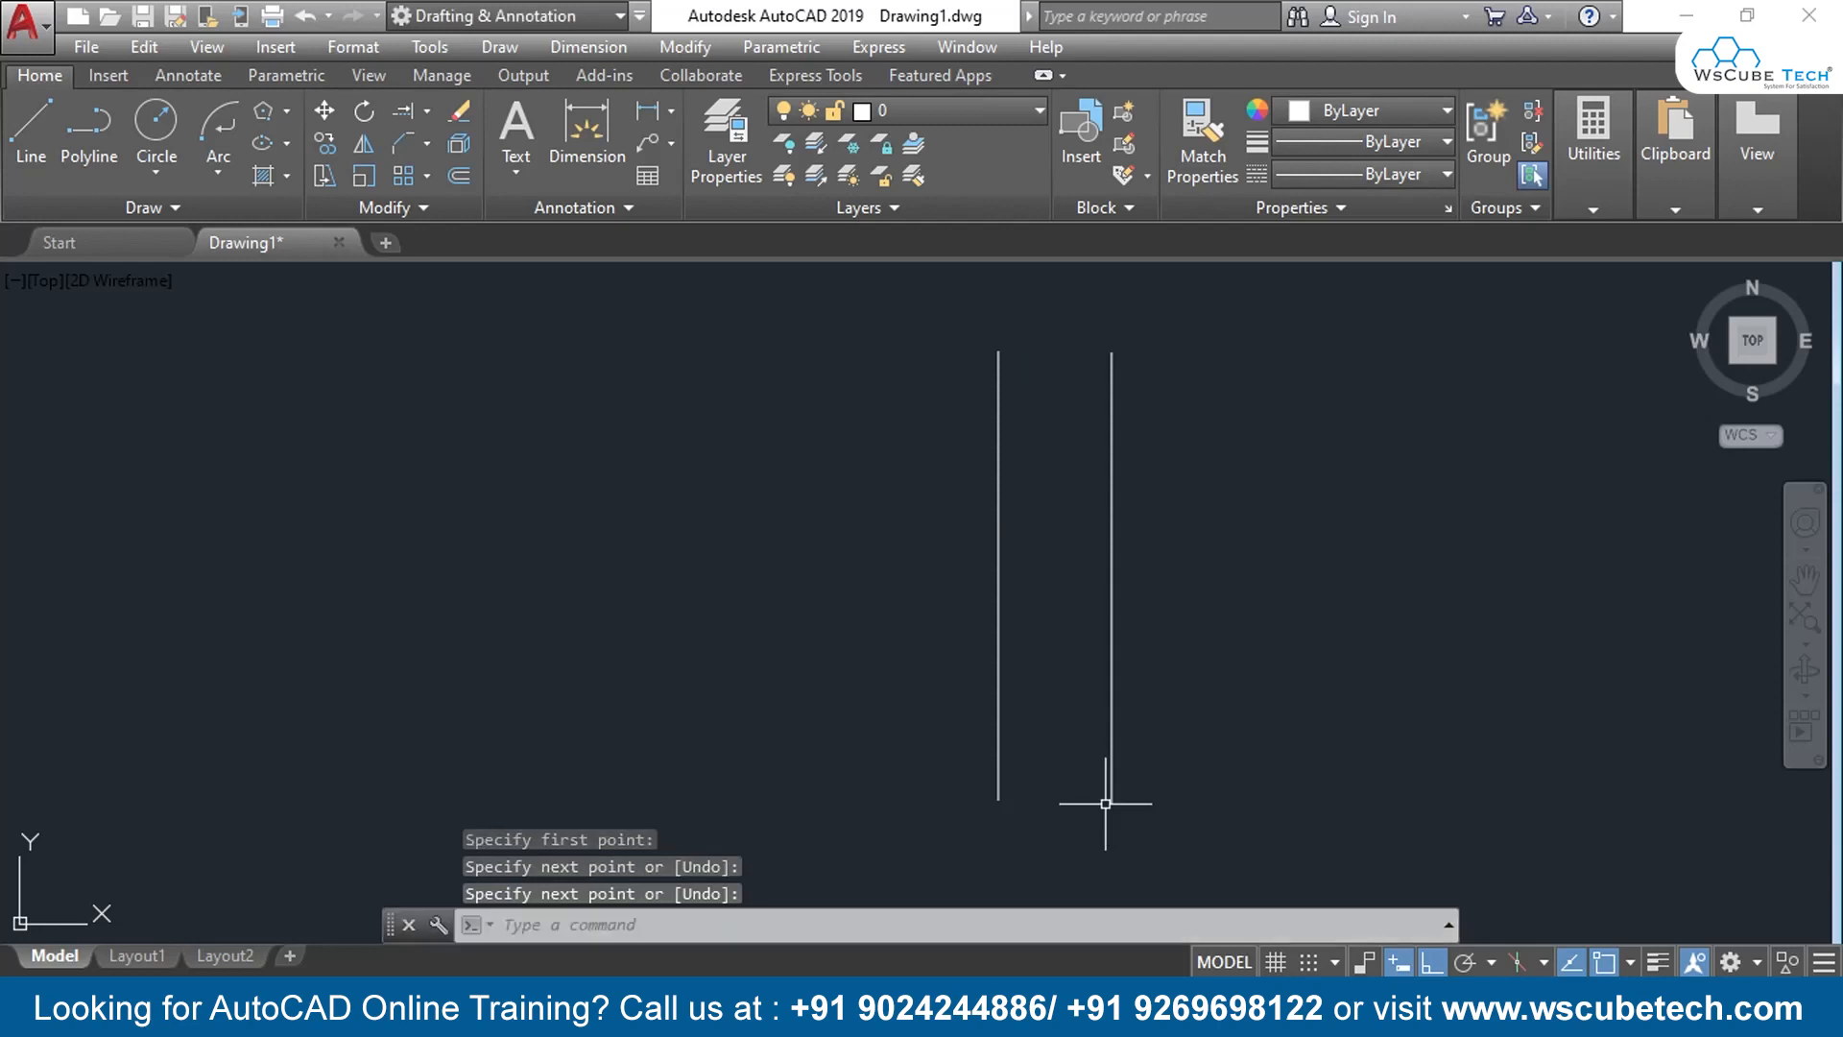
# Draw a horizontal line to the left of the two vertical lines, near their upper part and without touching them
pyautogui.click(32, 125)
pyautogui.click(299, 438)
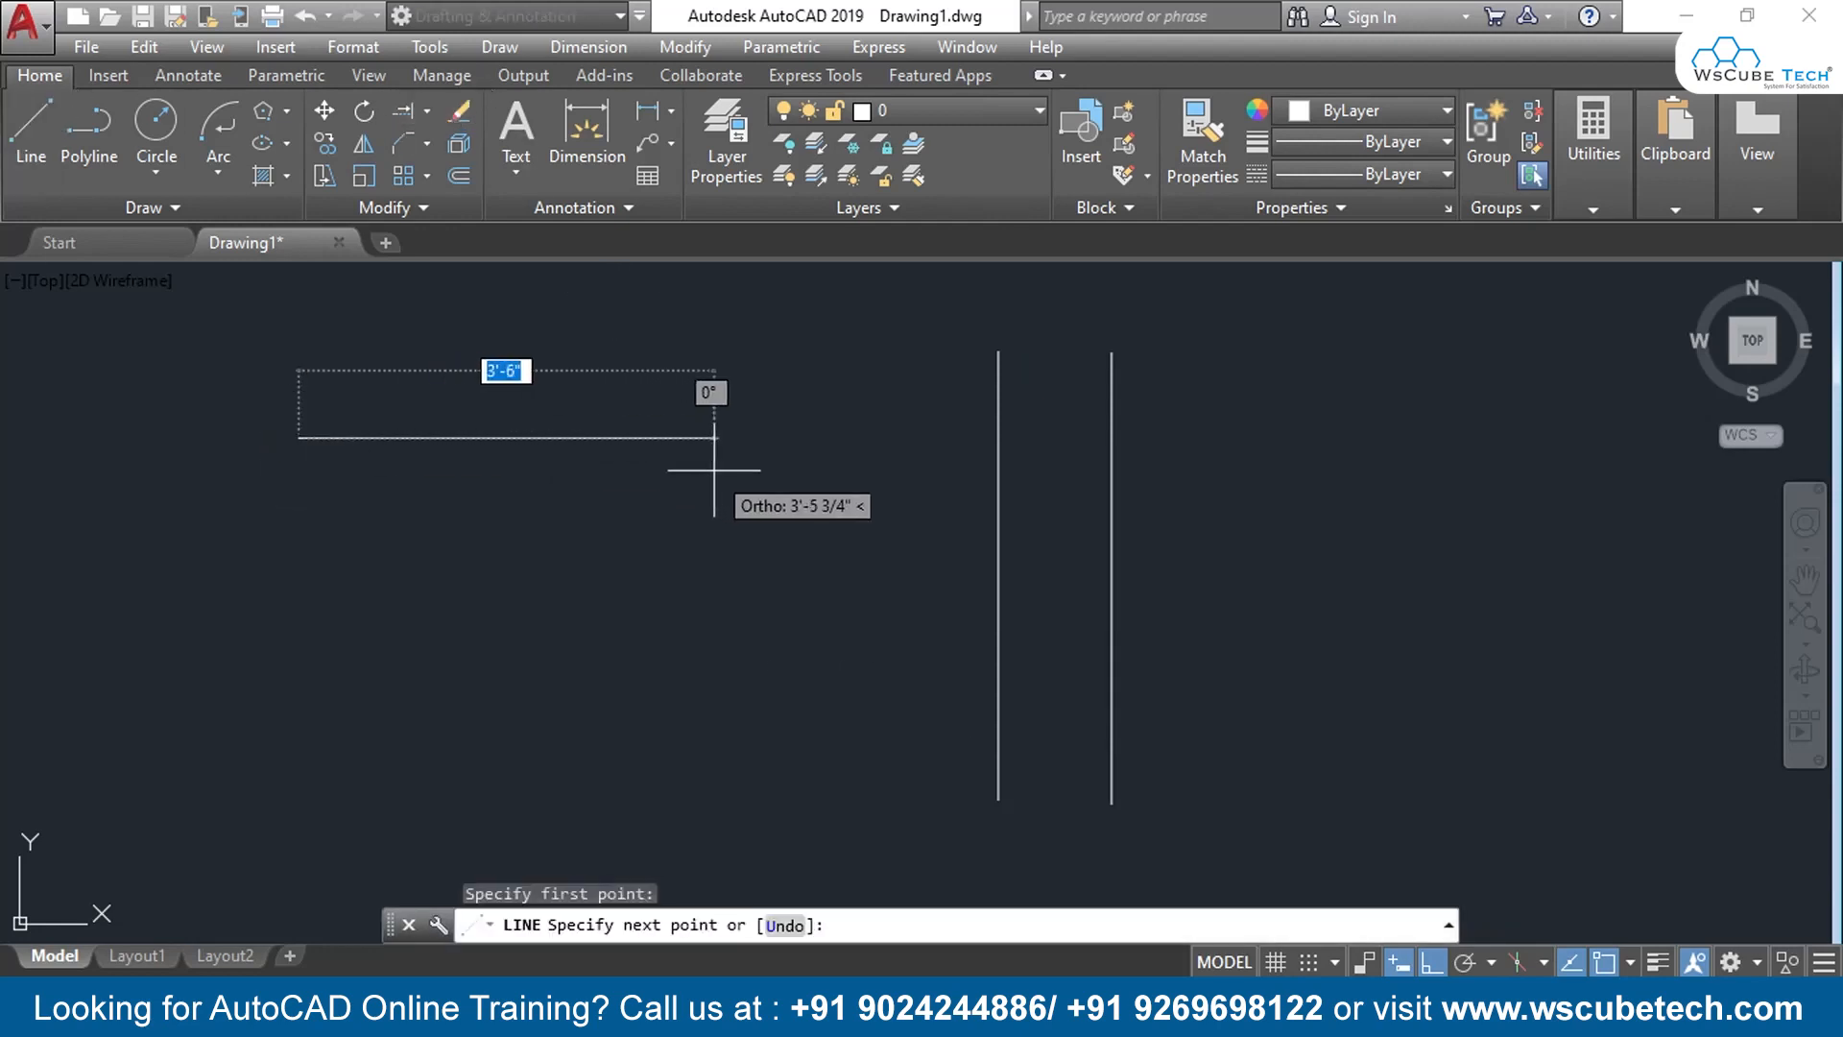
pyautogui.click(751, 439)
pyautogui.press('Escape')
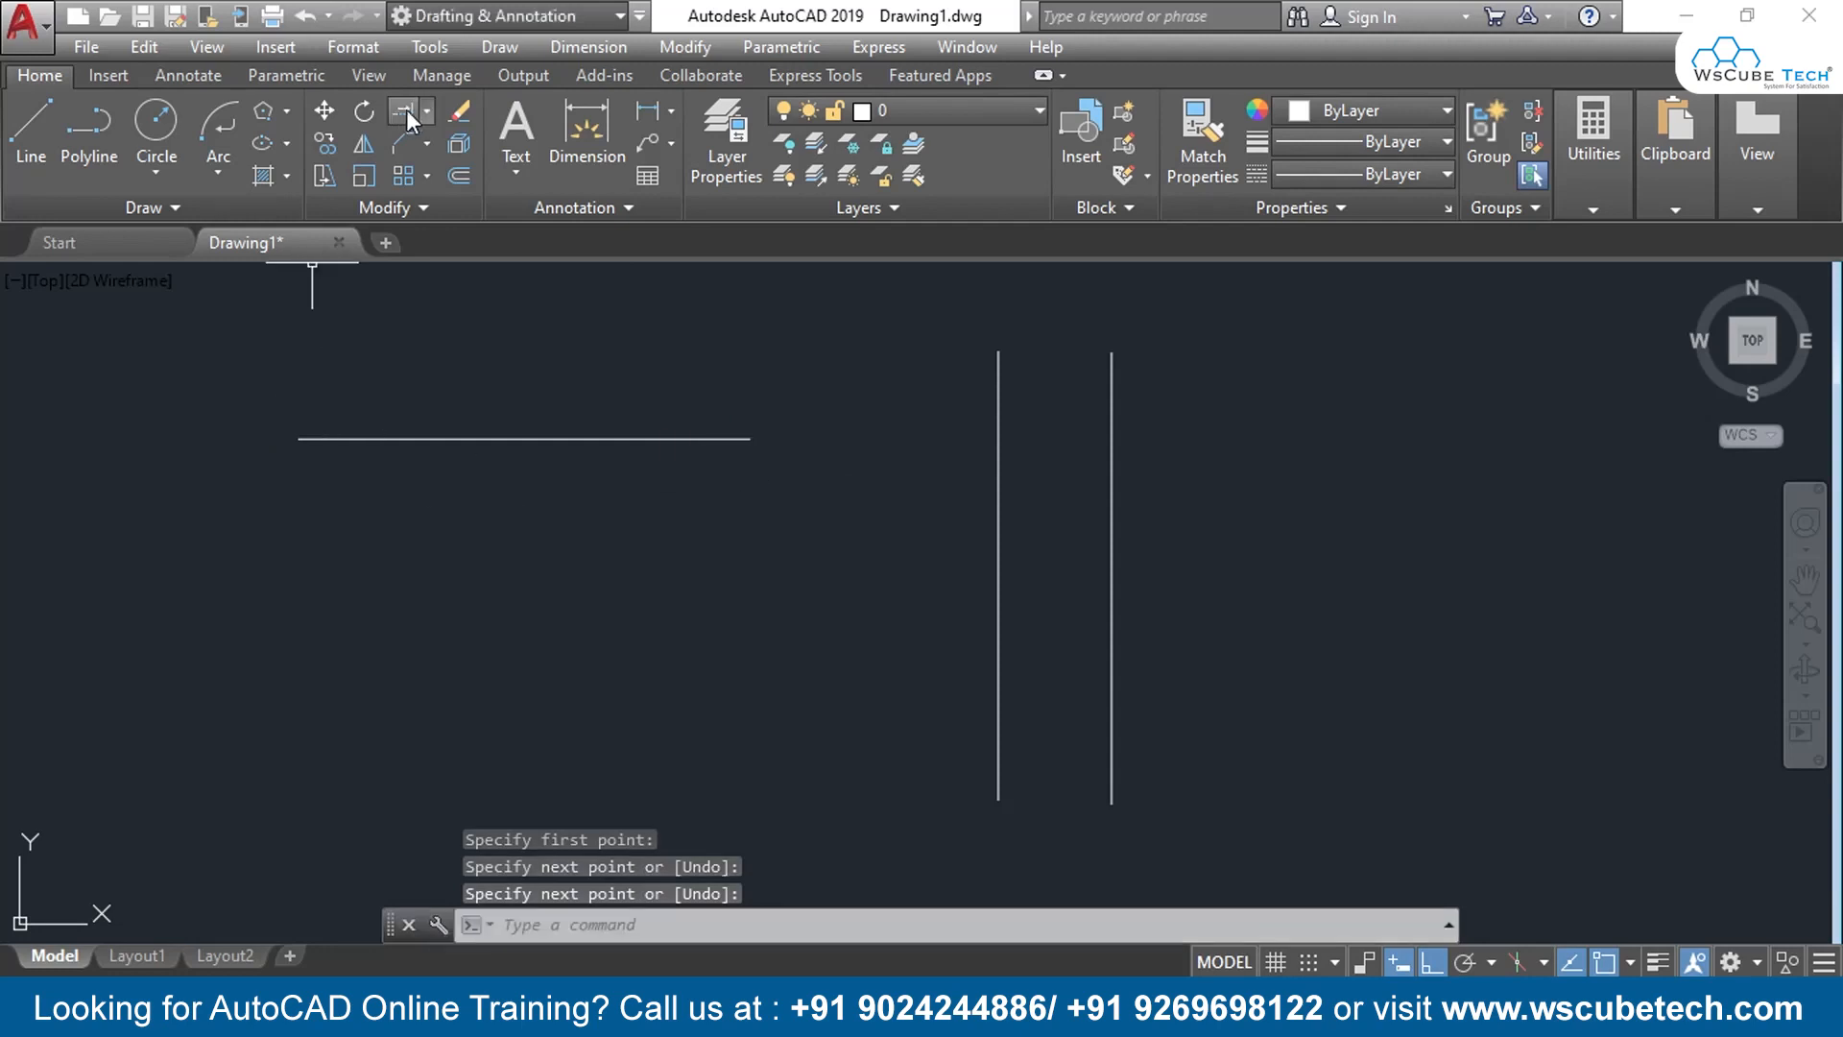
# Offset the horizontal line downward four times at a distance of 10 using the Multiple option
pyautogui.click(458, 176)
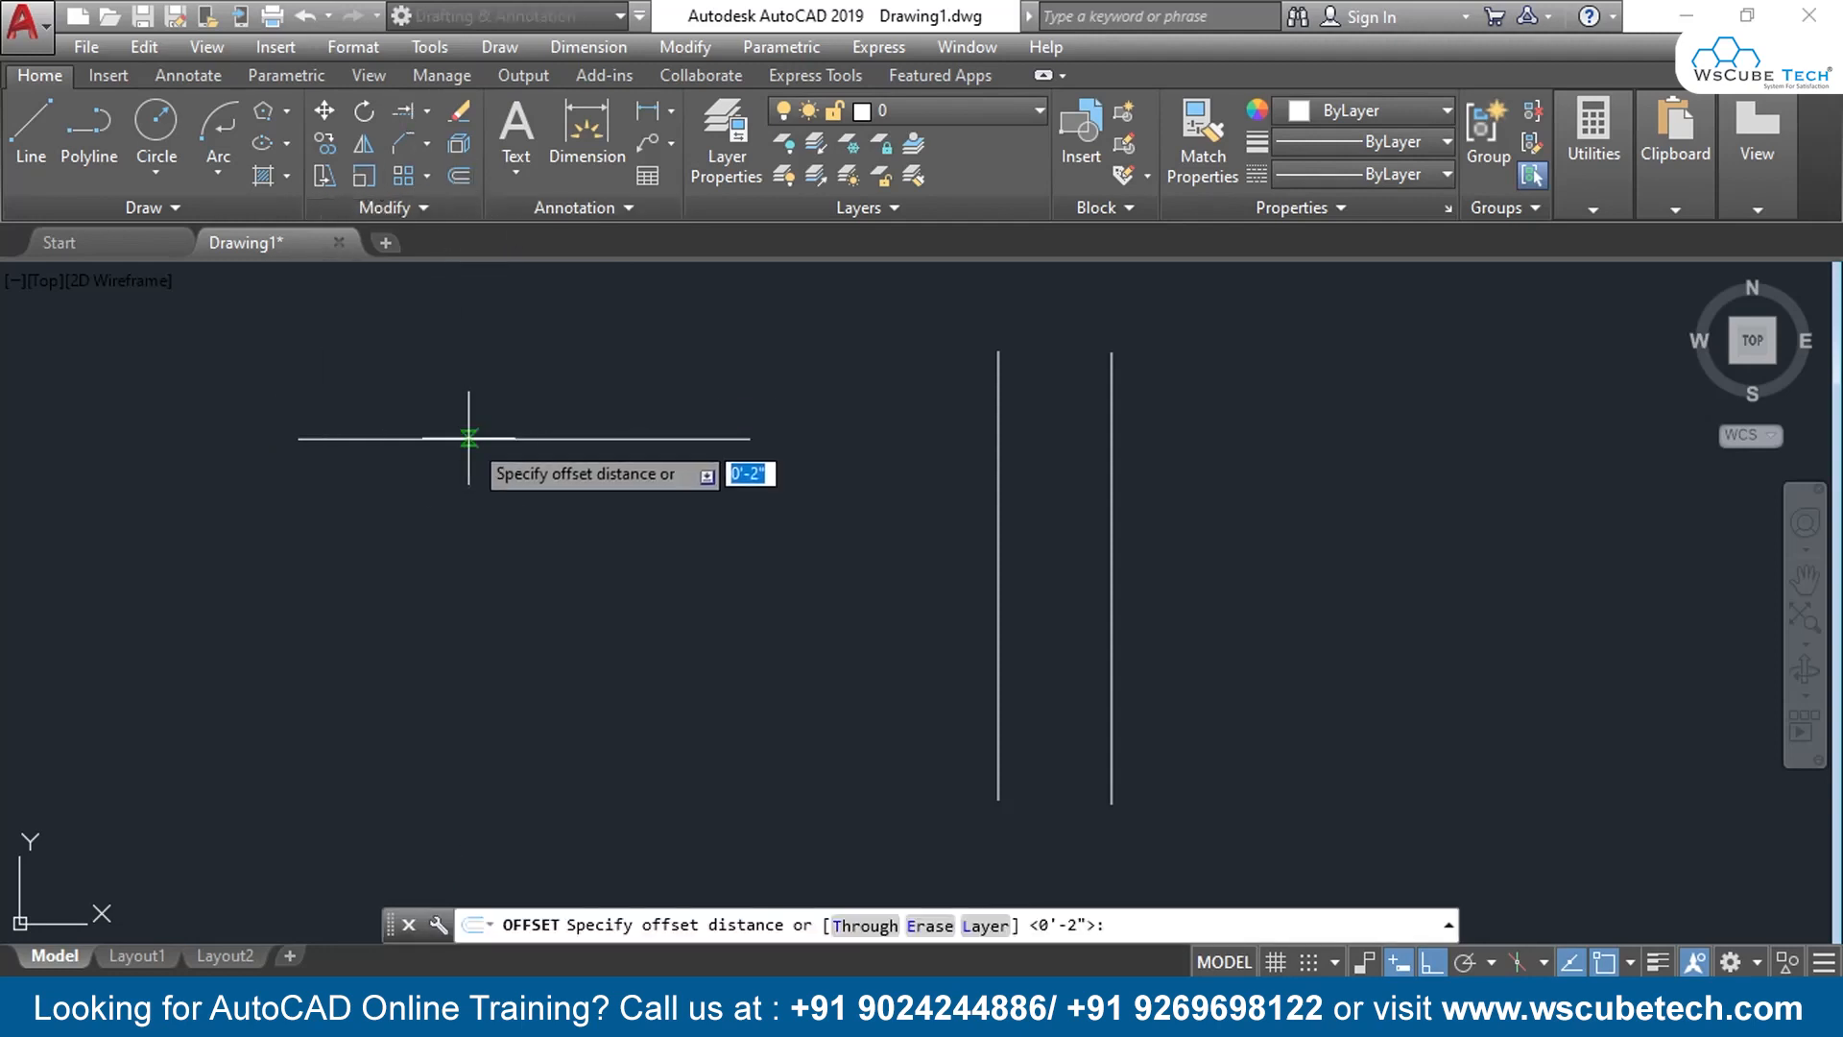
pyautogui.write('10')
pyautogui.press('Return')
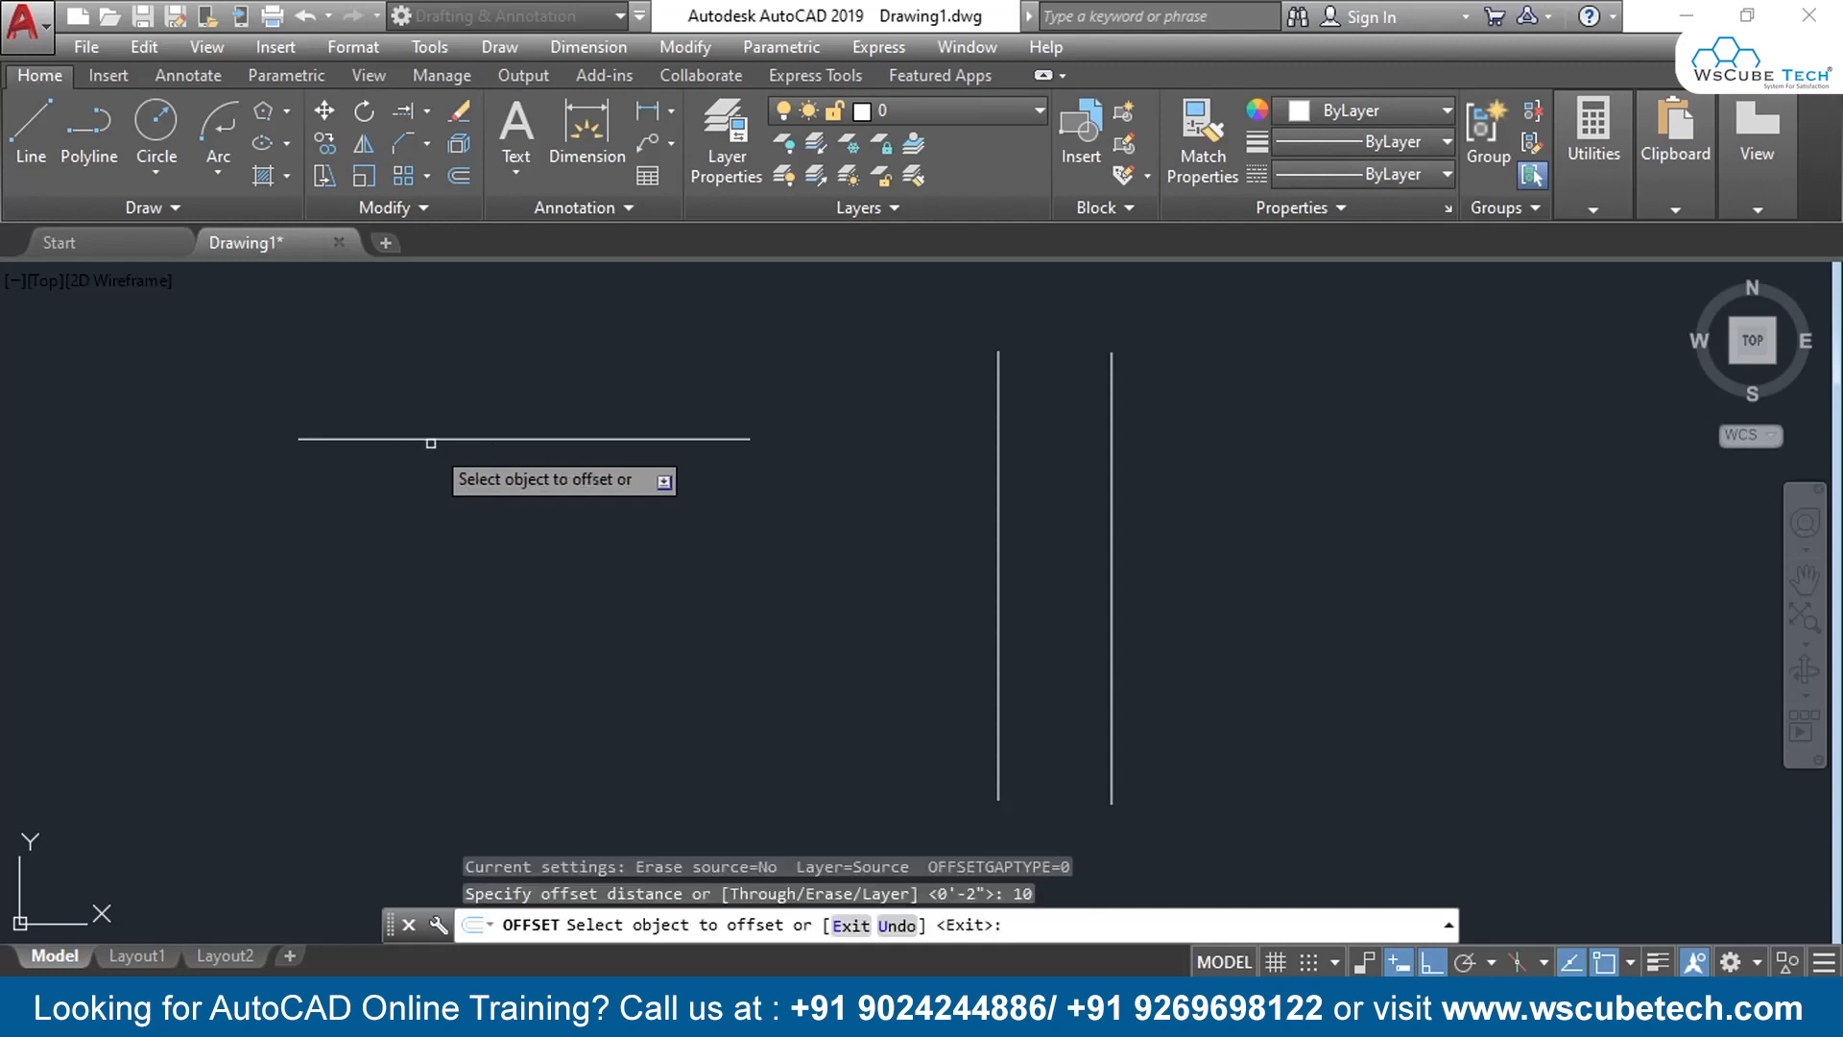
pyautogui.click(458, 439)
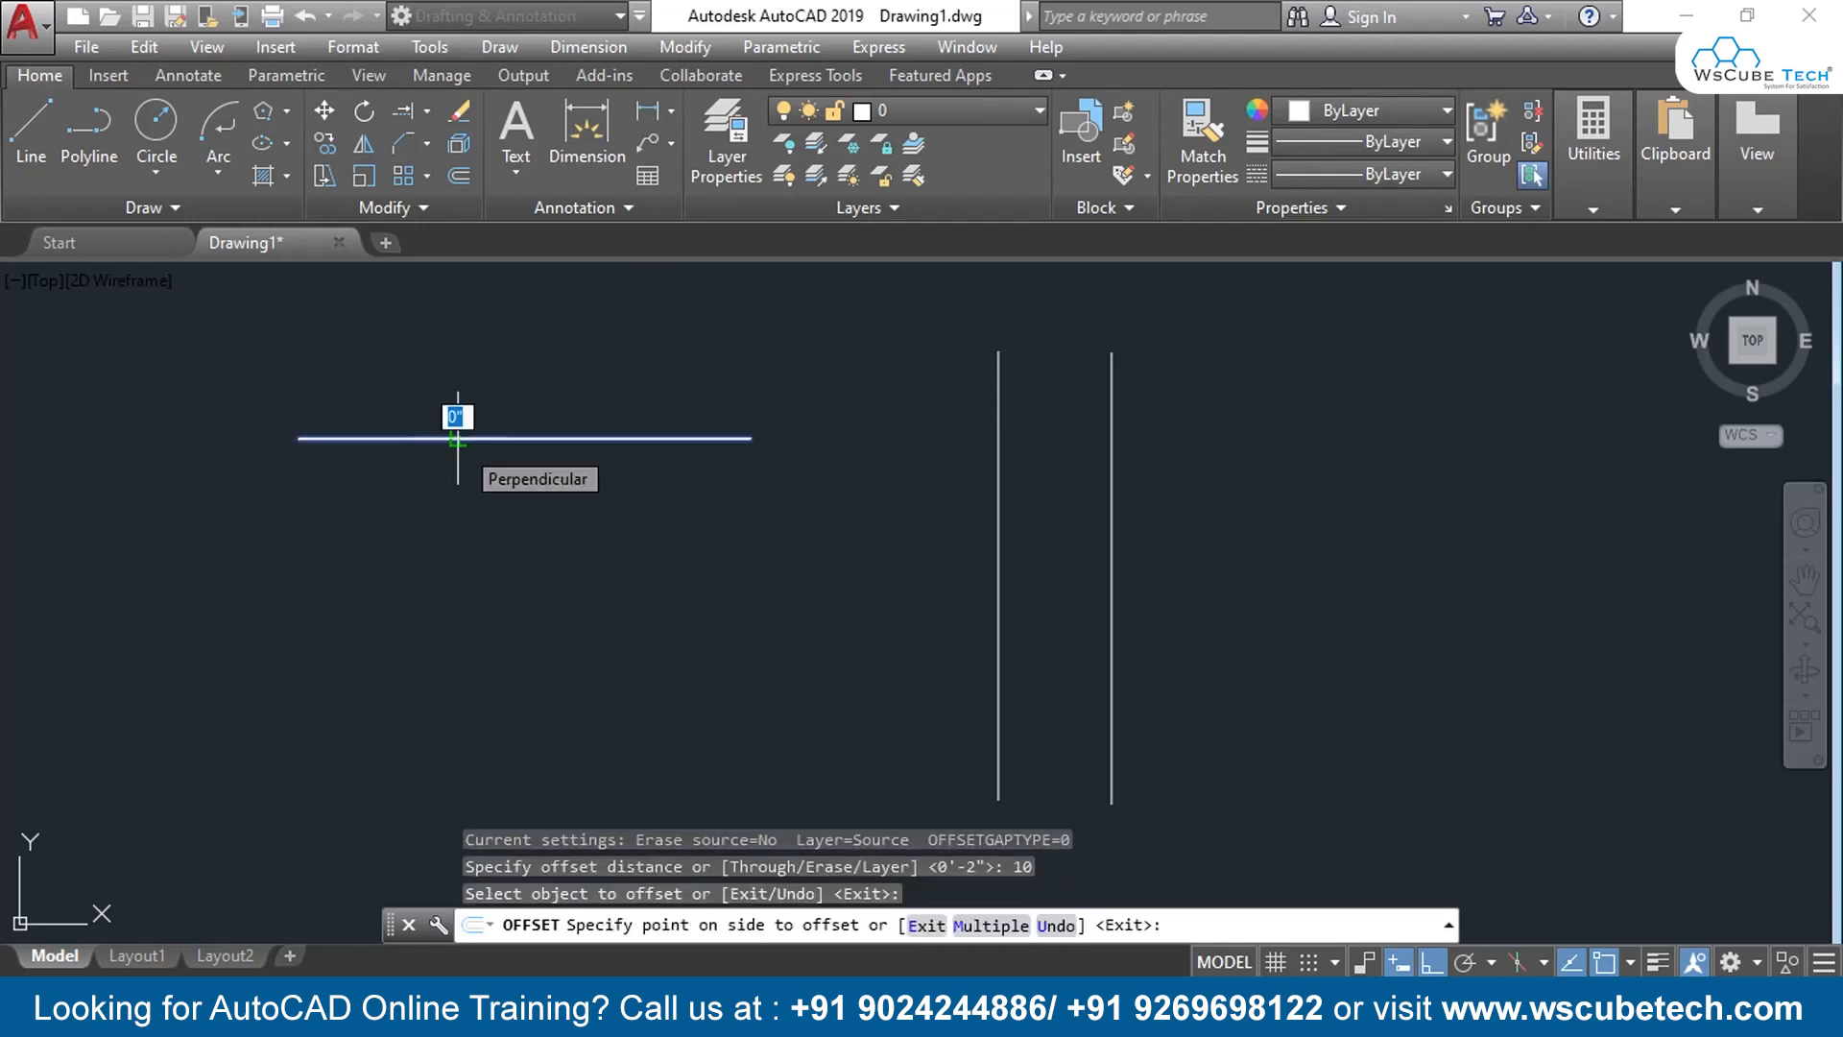
pyautogui.write('m')
pyautogui.press('Return')
pyautogui.click(464, 494)
pyautogui.click(487, 552)
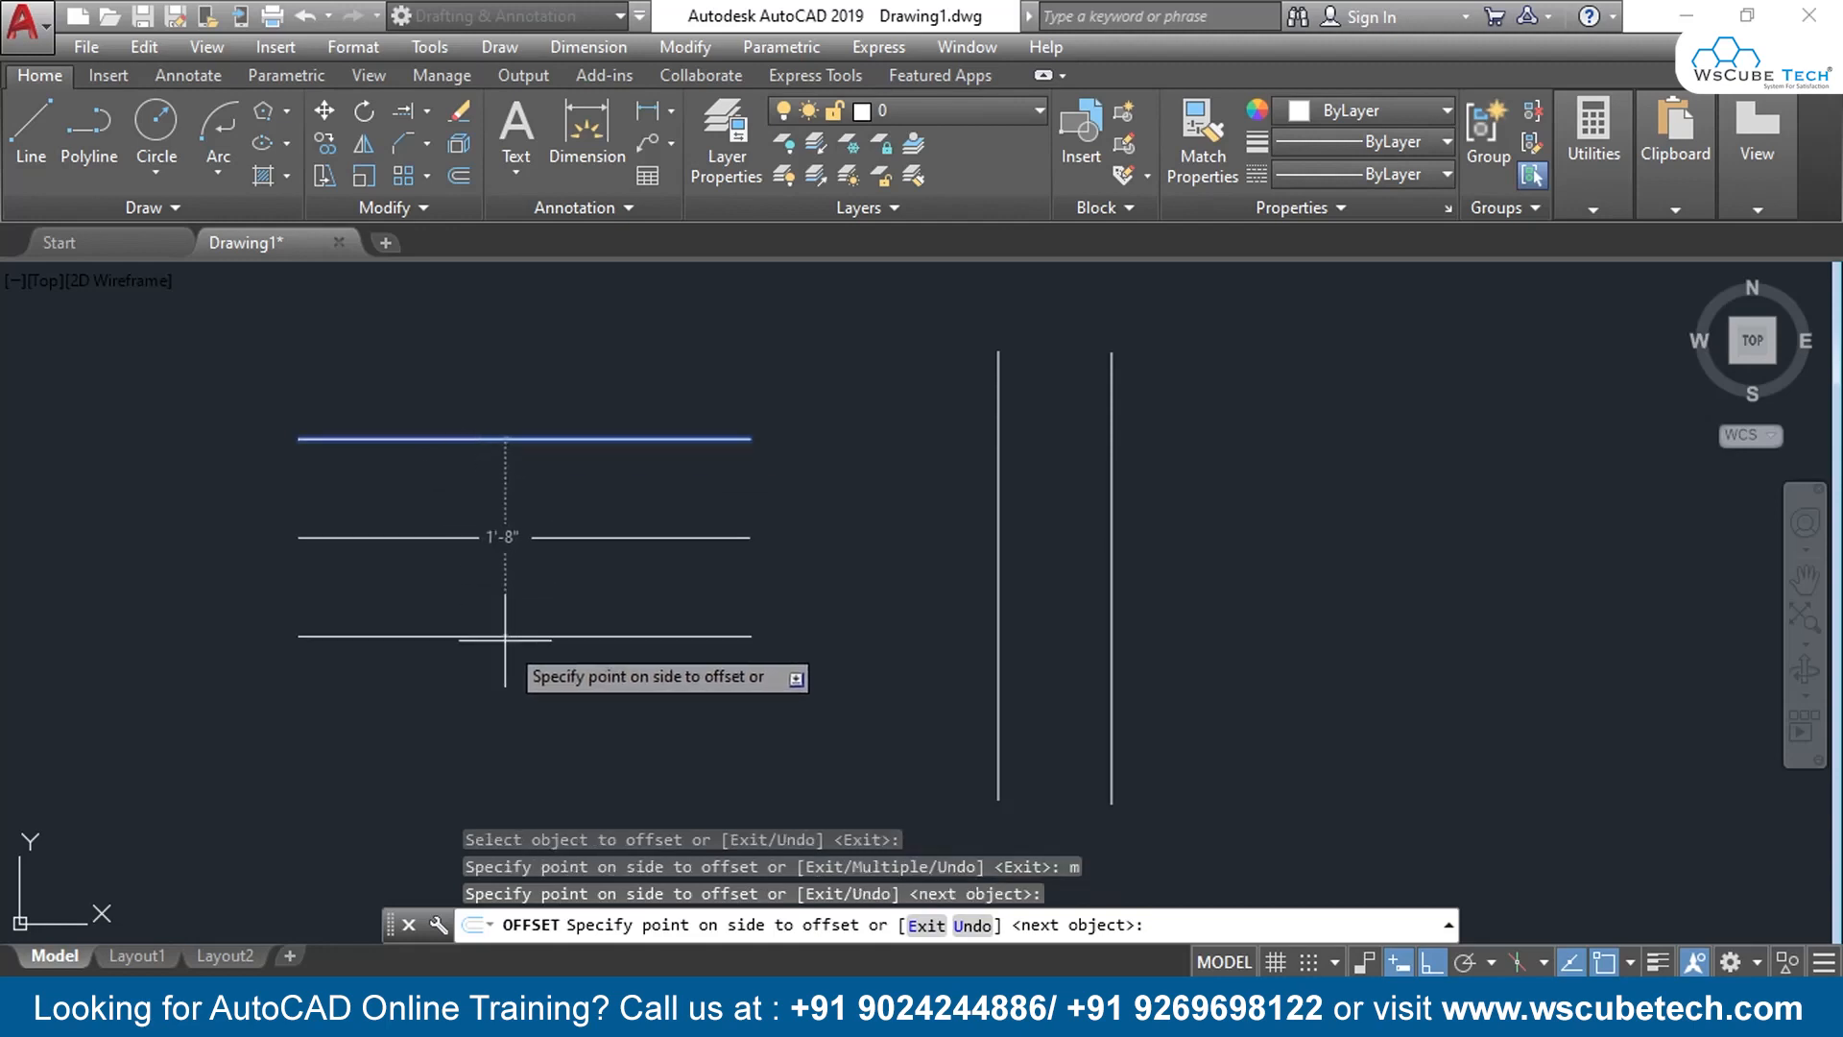
pyautogui.click(505, 683)
pyautogui.click(505, 683)
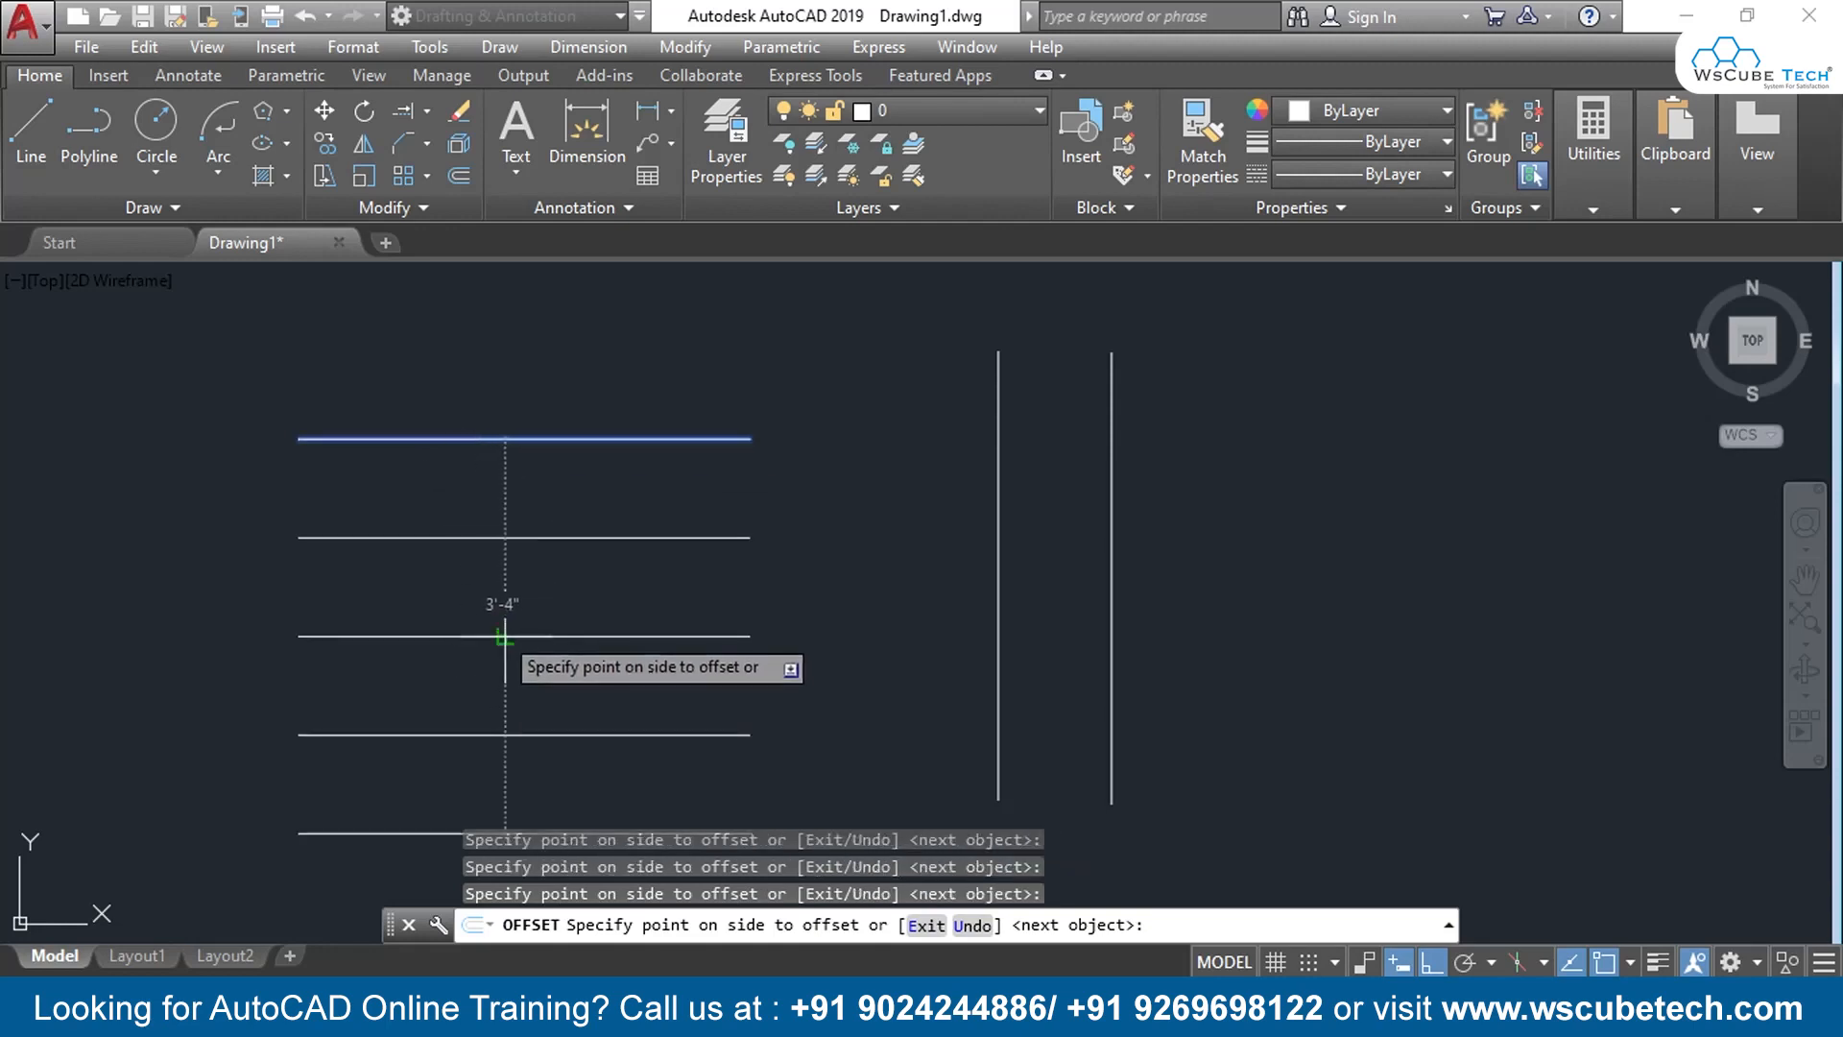
pyautogui.press('Return')
# Offset the lowest horizontal line downward once more at the same distance and end the Offset command
pyautogui.scroll(-1, 319, 538)
pyautogui.moveTo(403, 596); pyautogui.dragTo(572, 542, button='middle')
pyautogui.scroll(1, 572, 541)
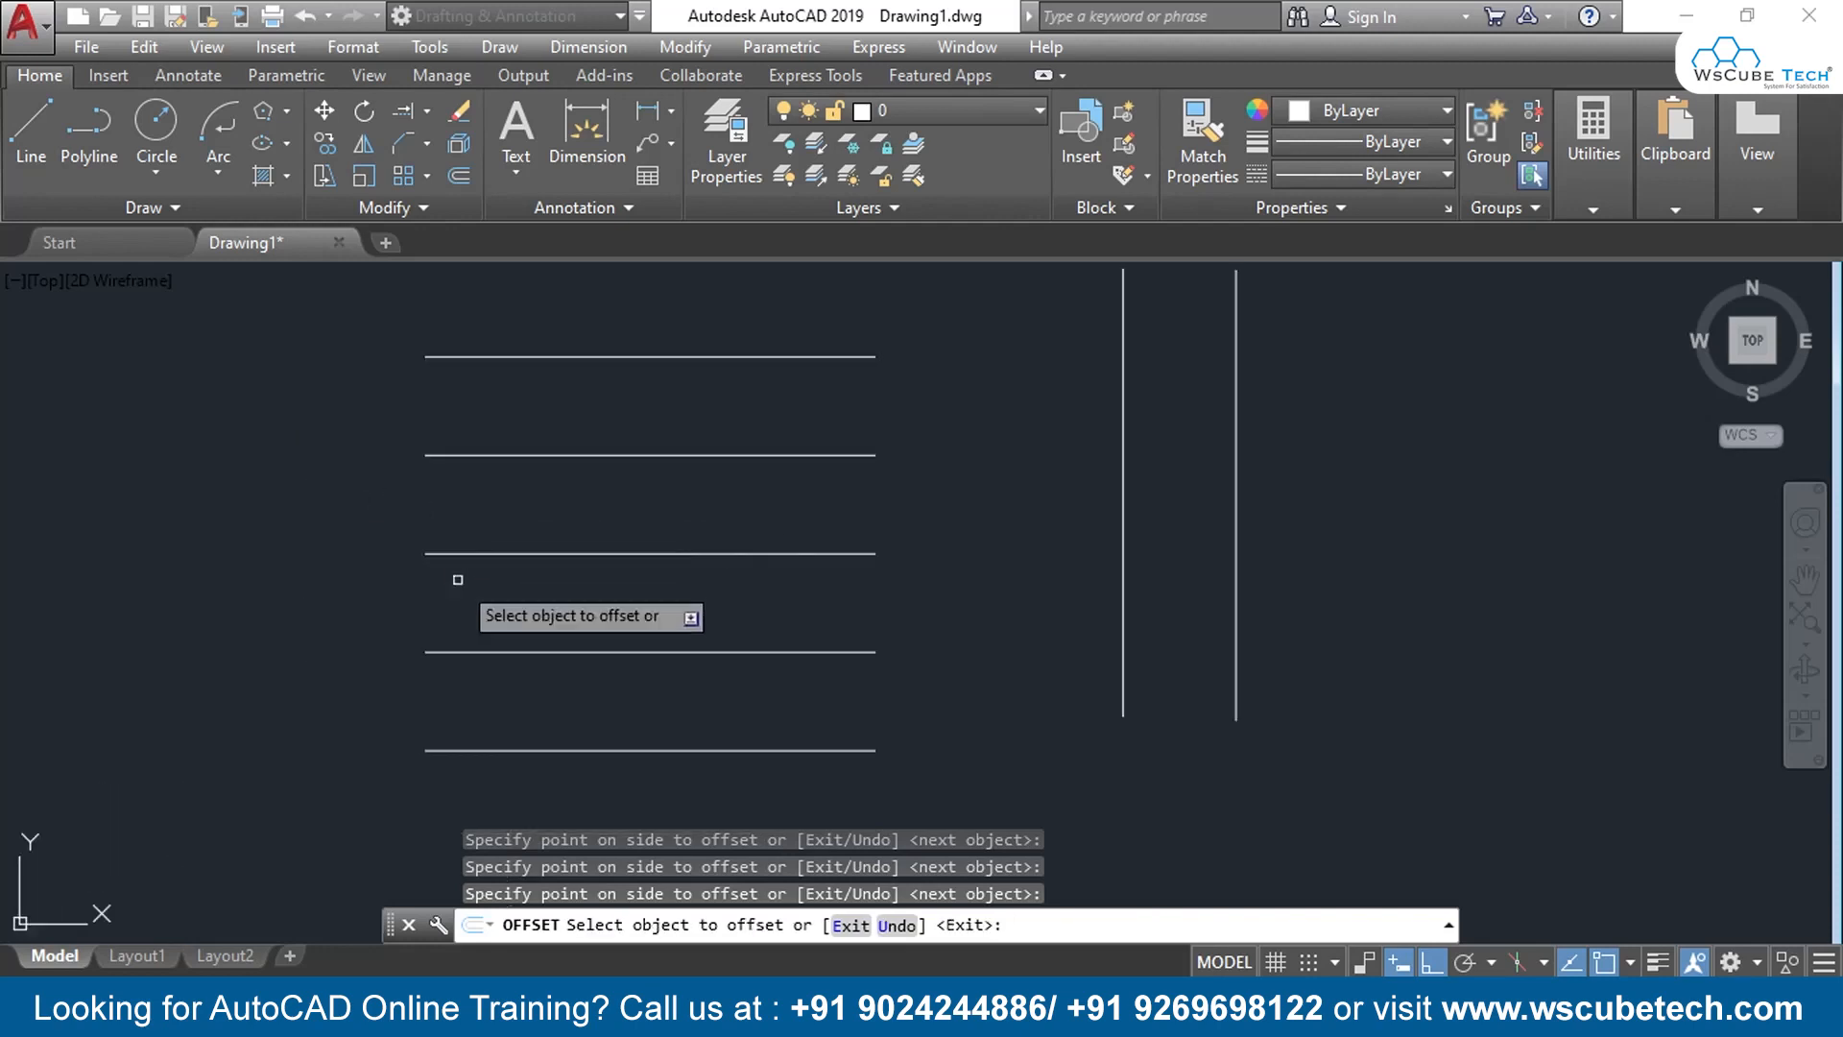
pyautogui.click(557, 750)
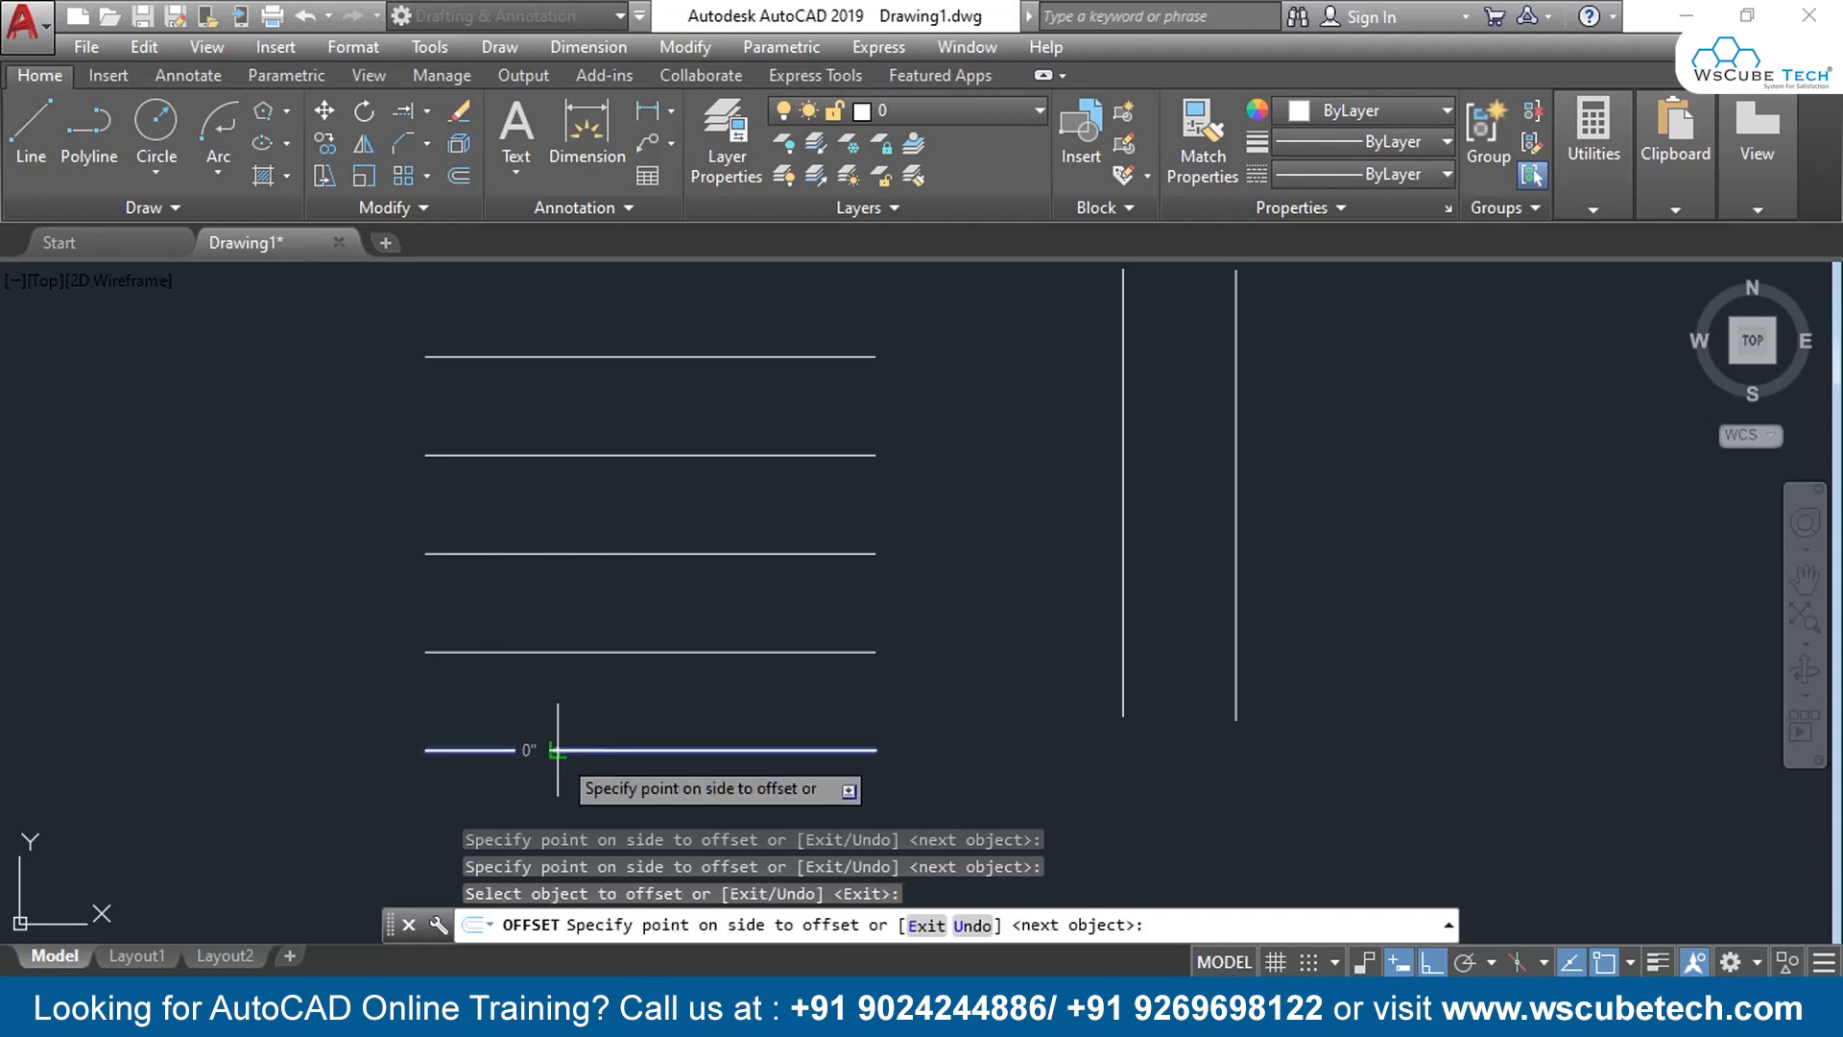
pyautogui.click(576, 828)
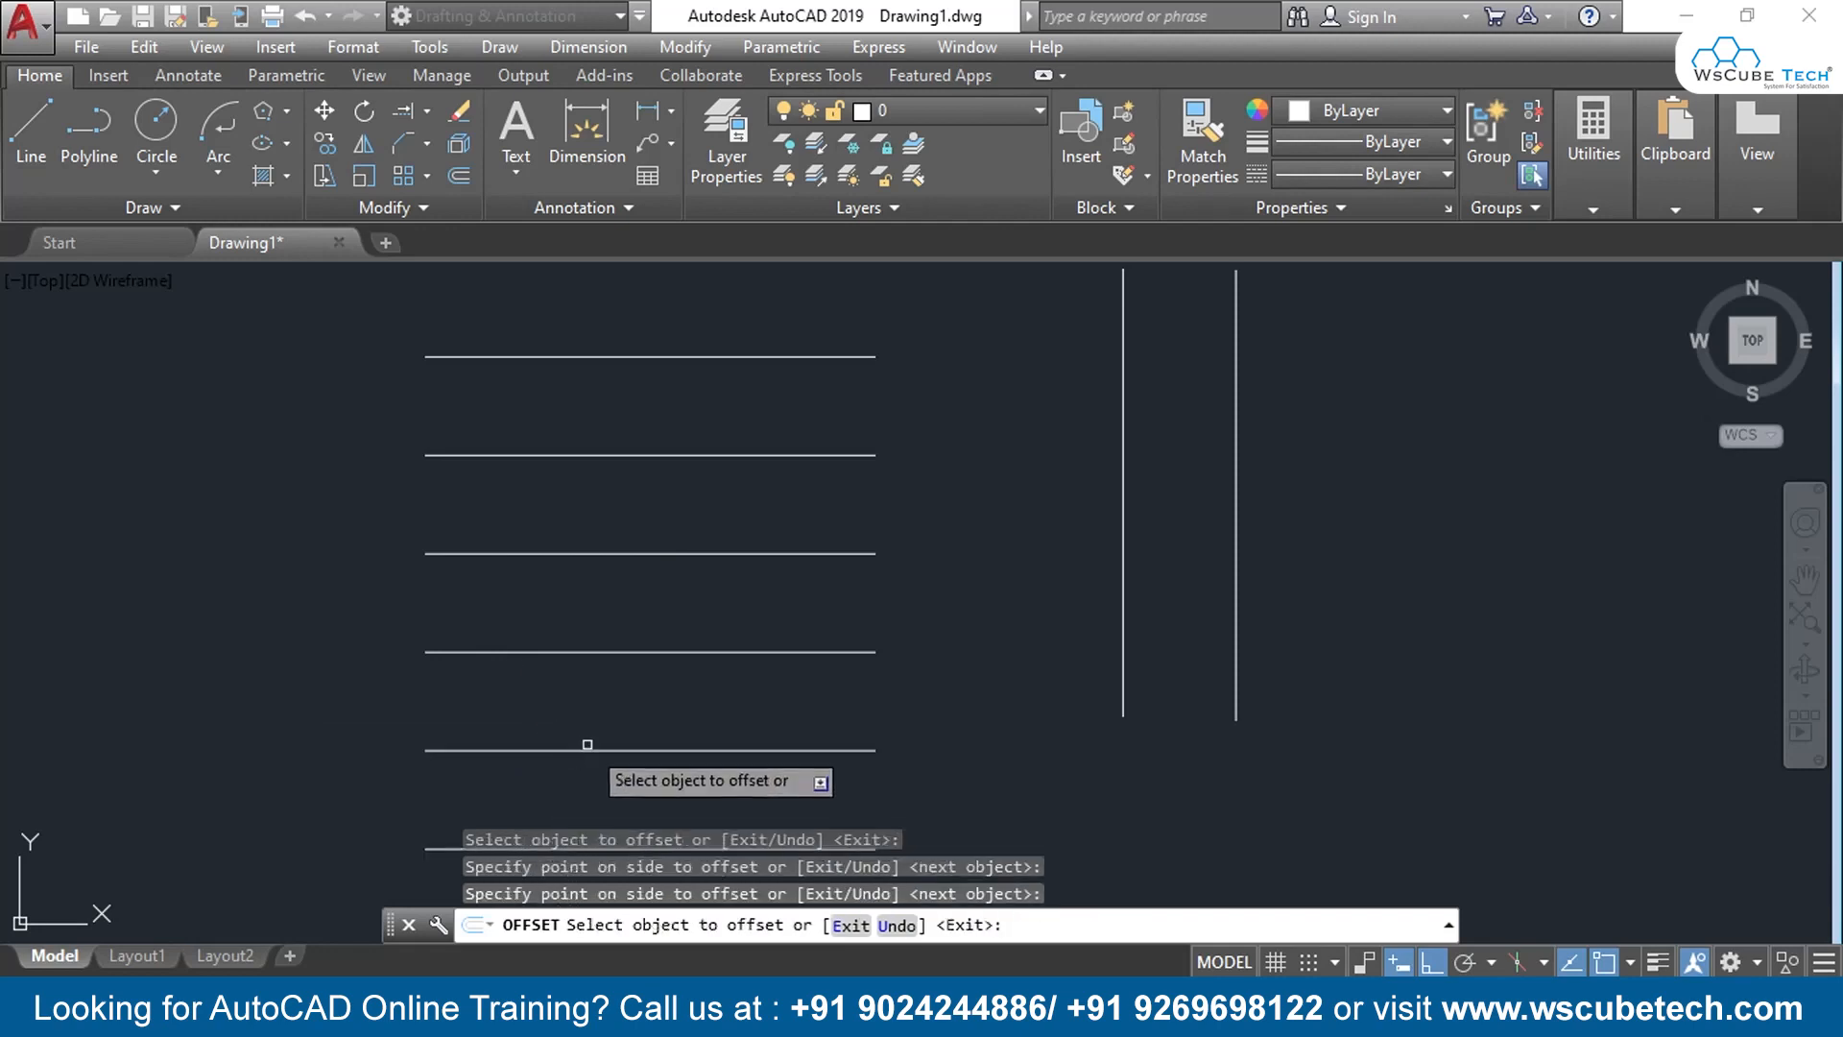
pyautogui.press('Escape')
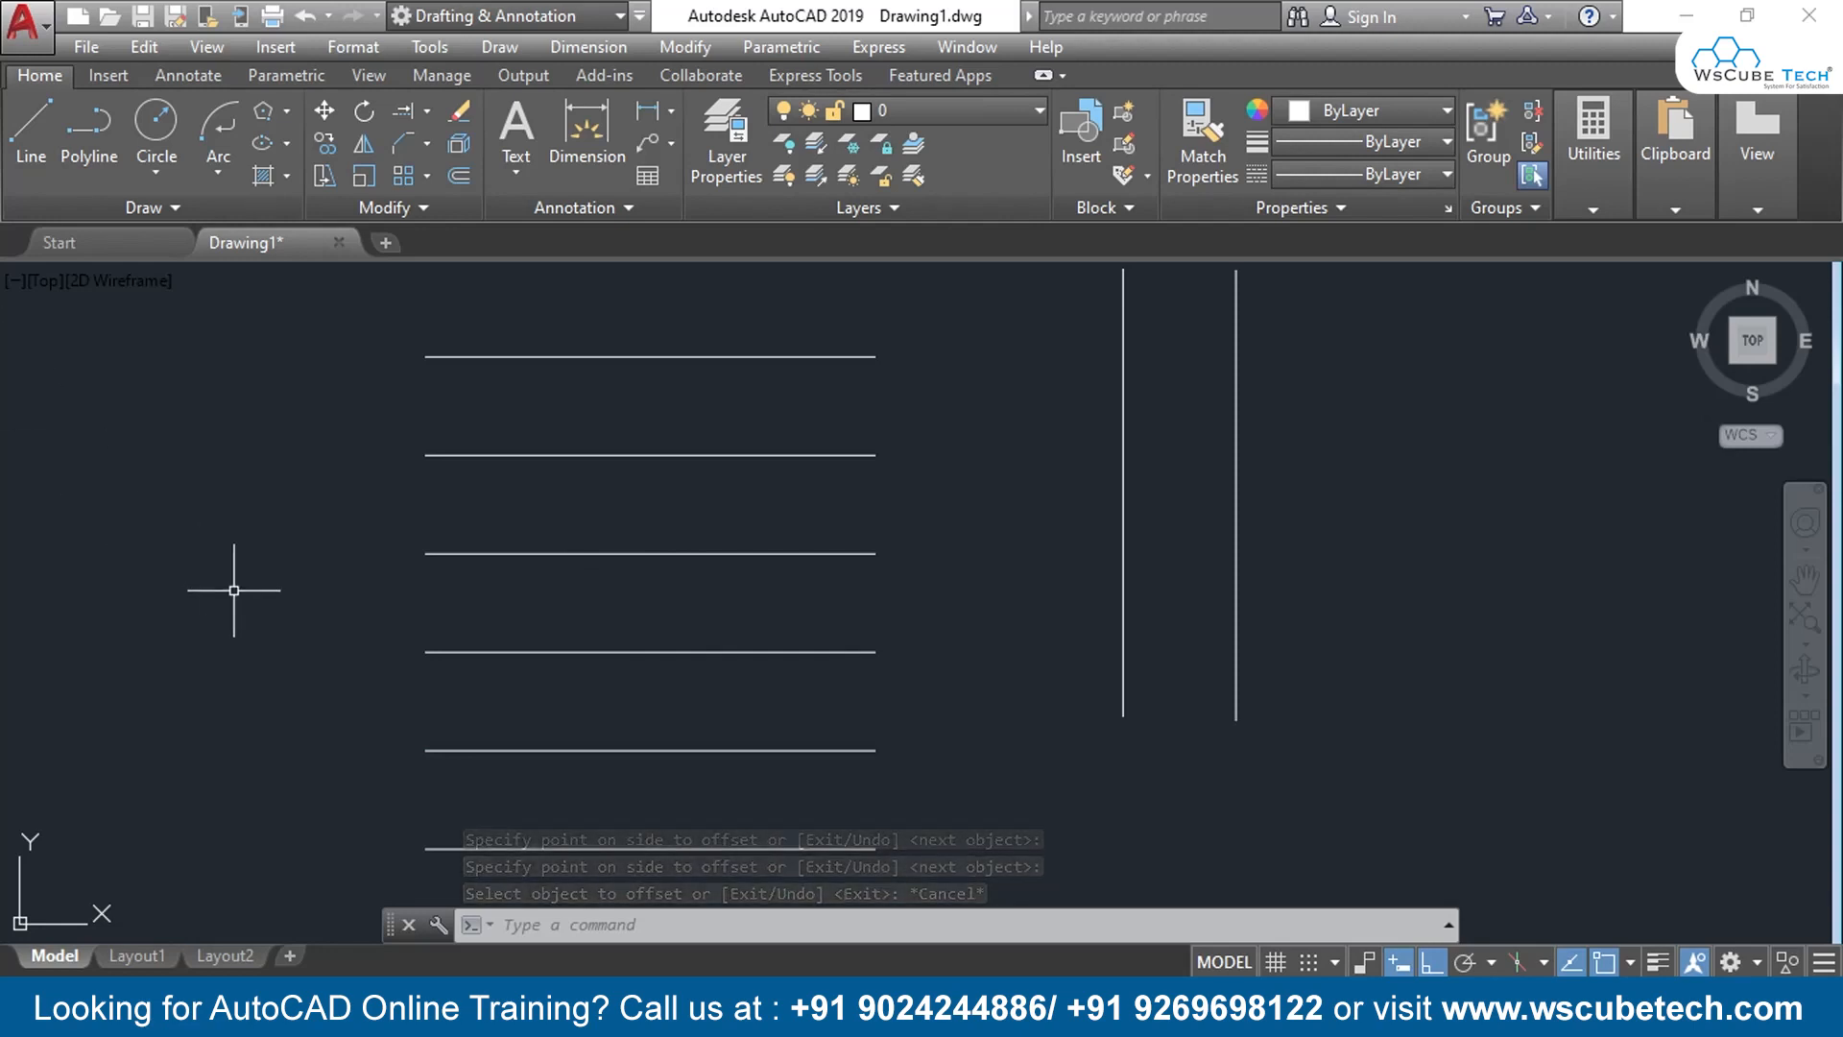
pyautogui.write('ex')
pyautogui.press('Return')
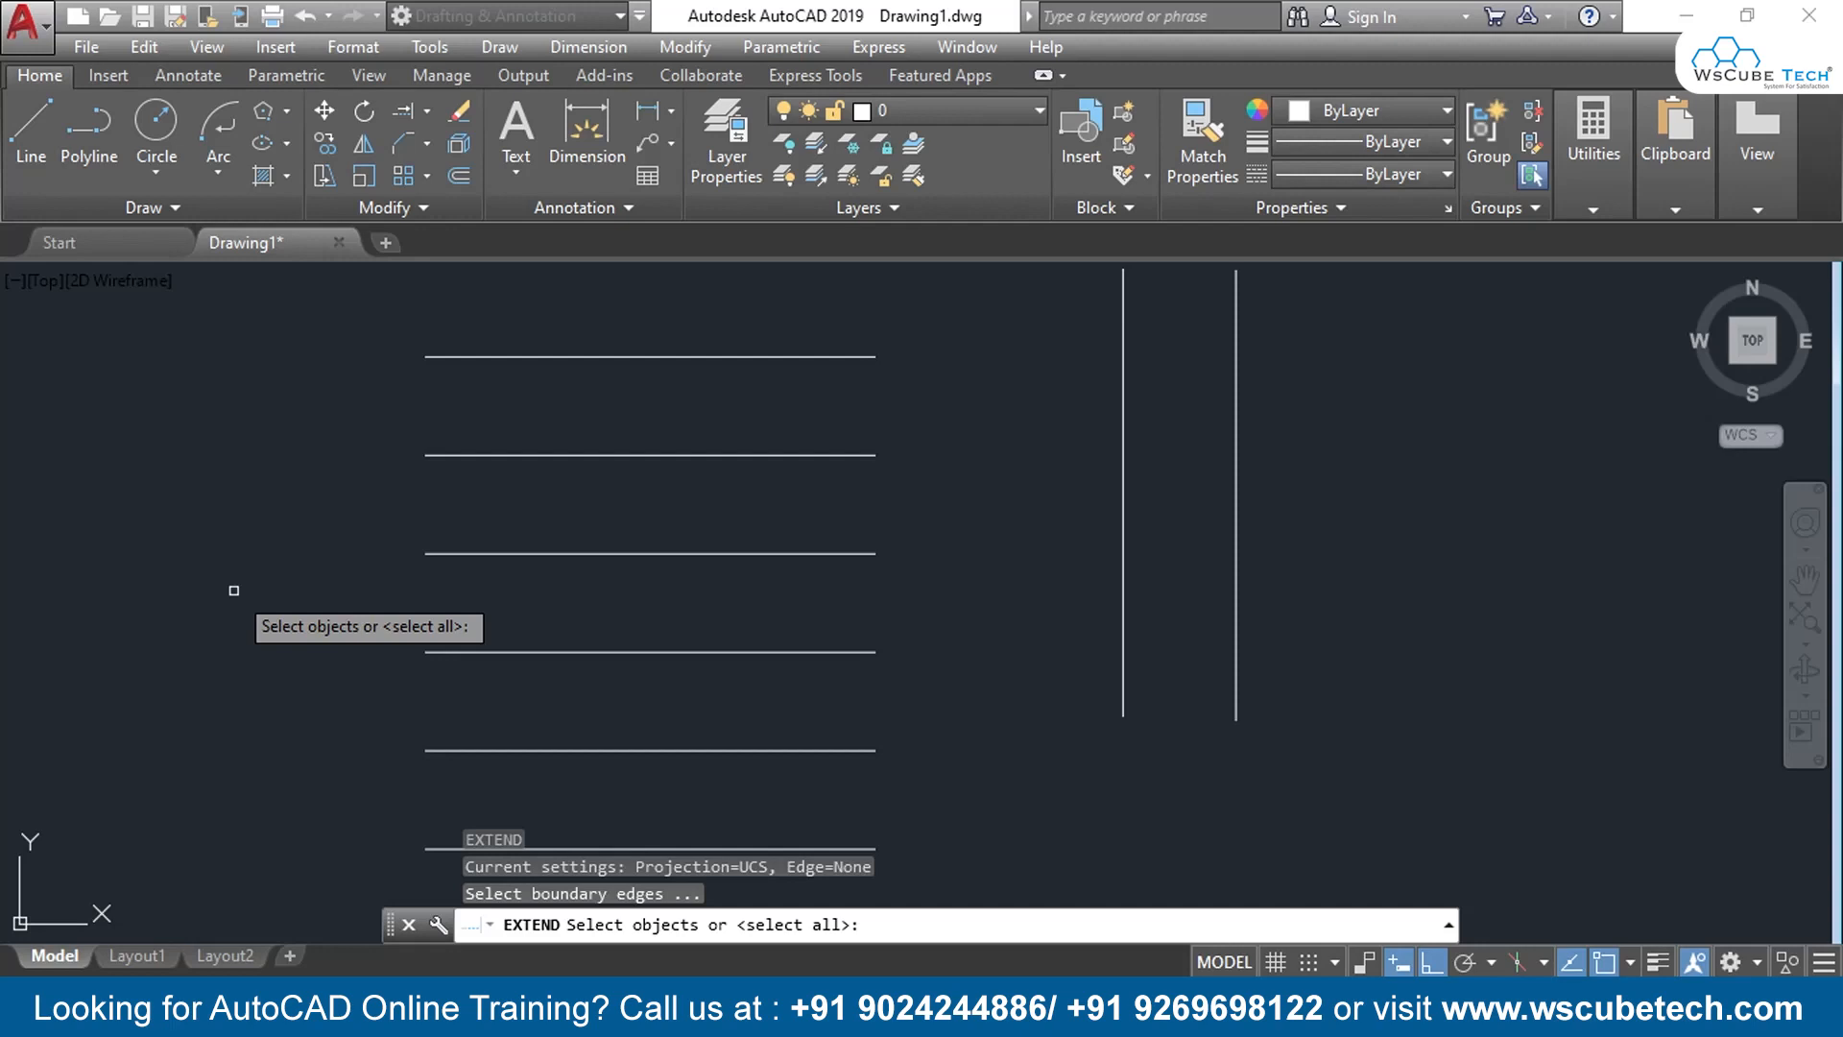
pyautogui.press('Escape')
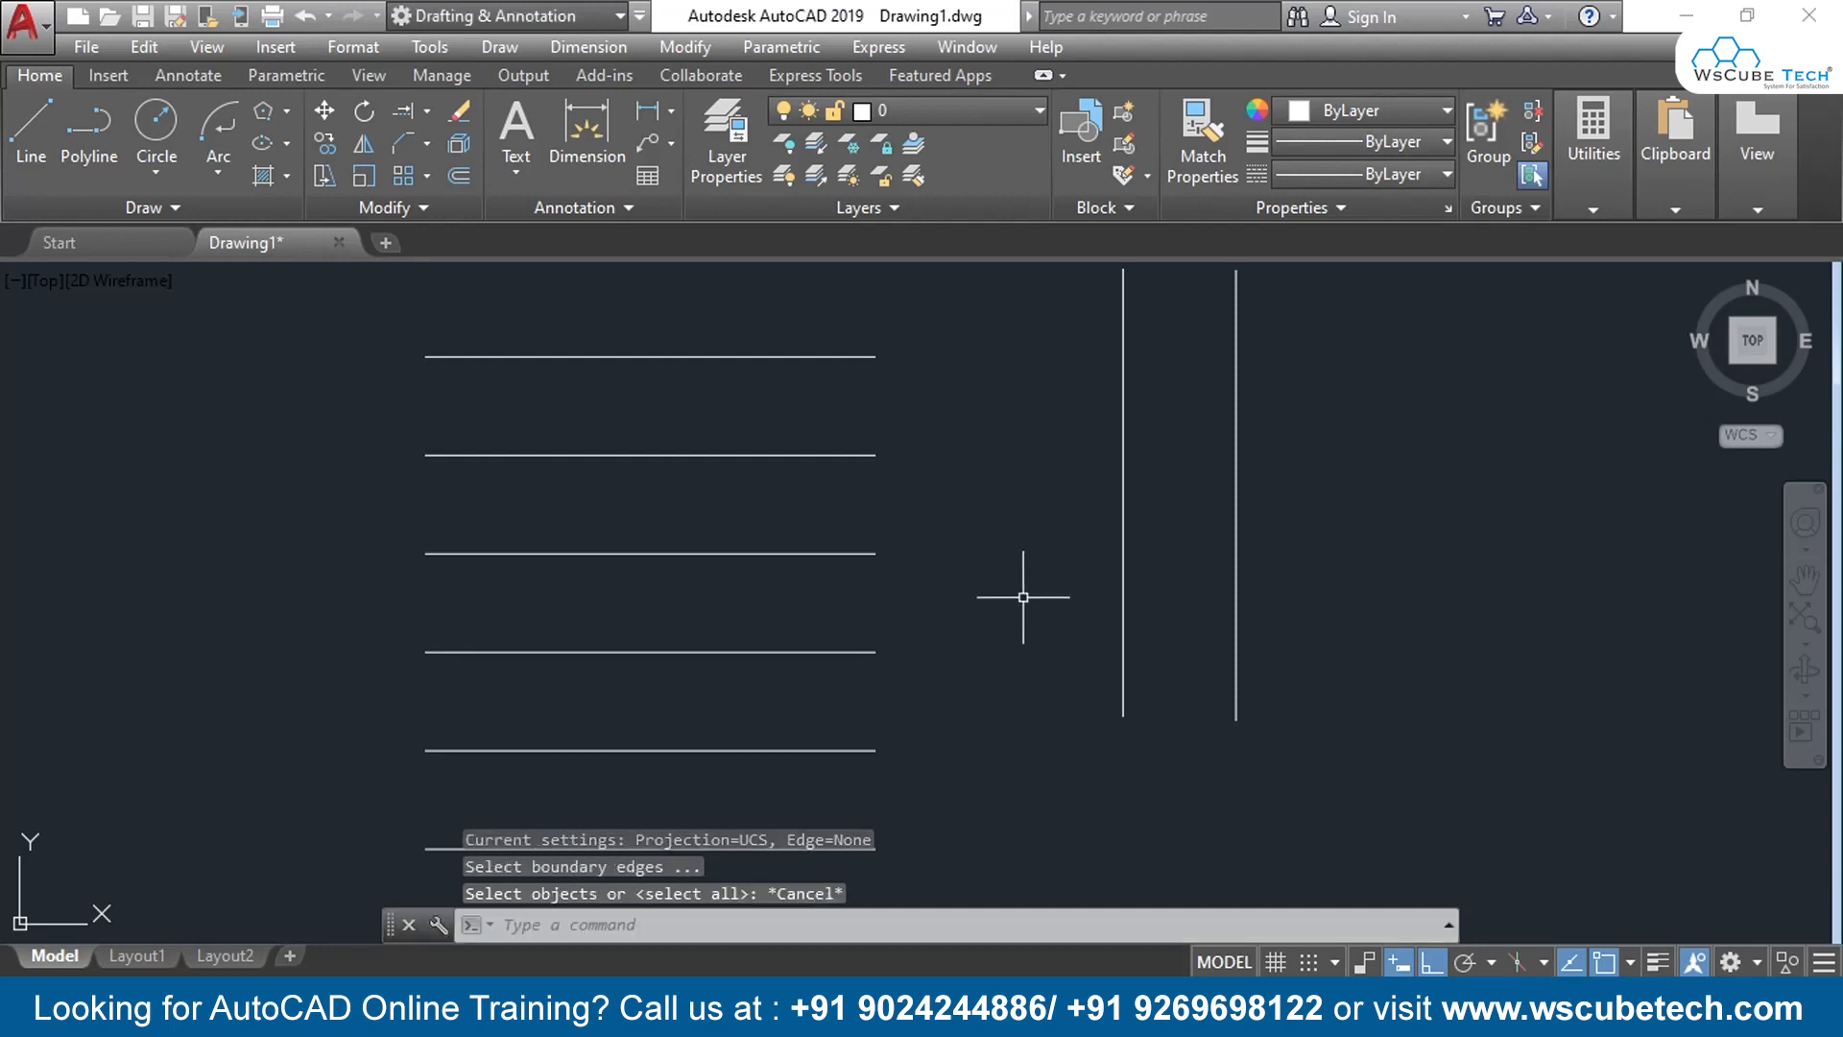
pyautogui.click(1399, 334)
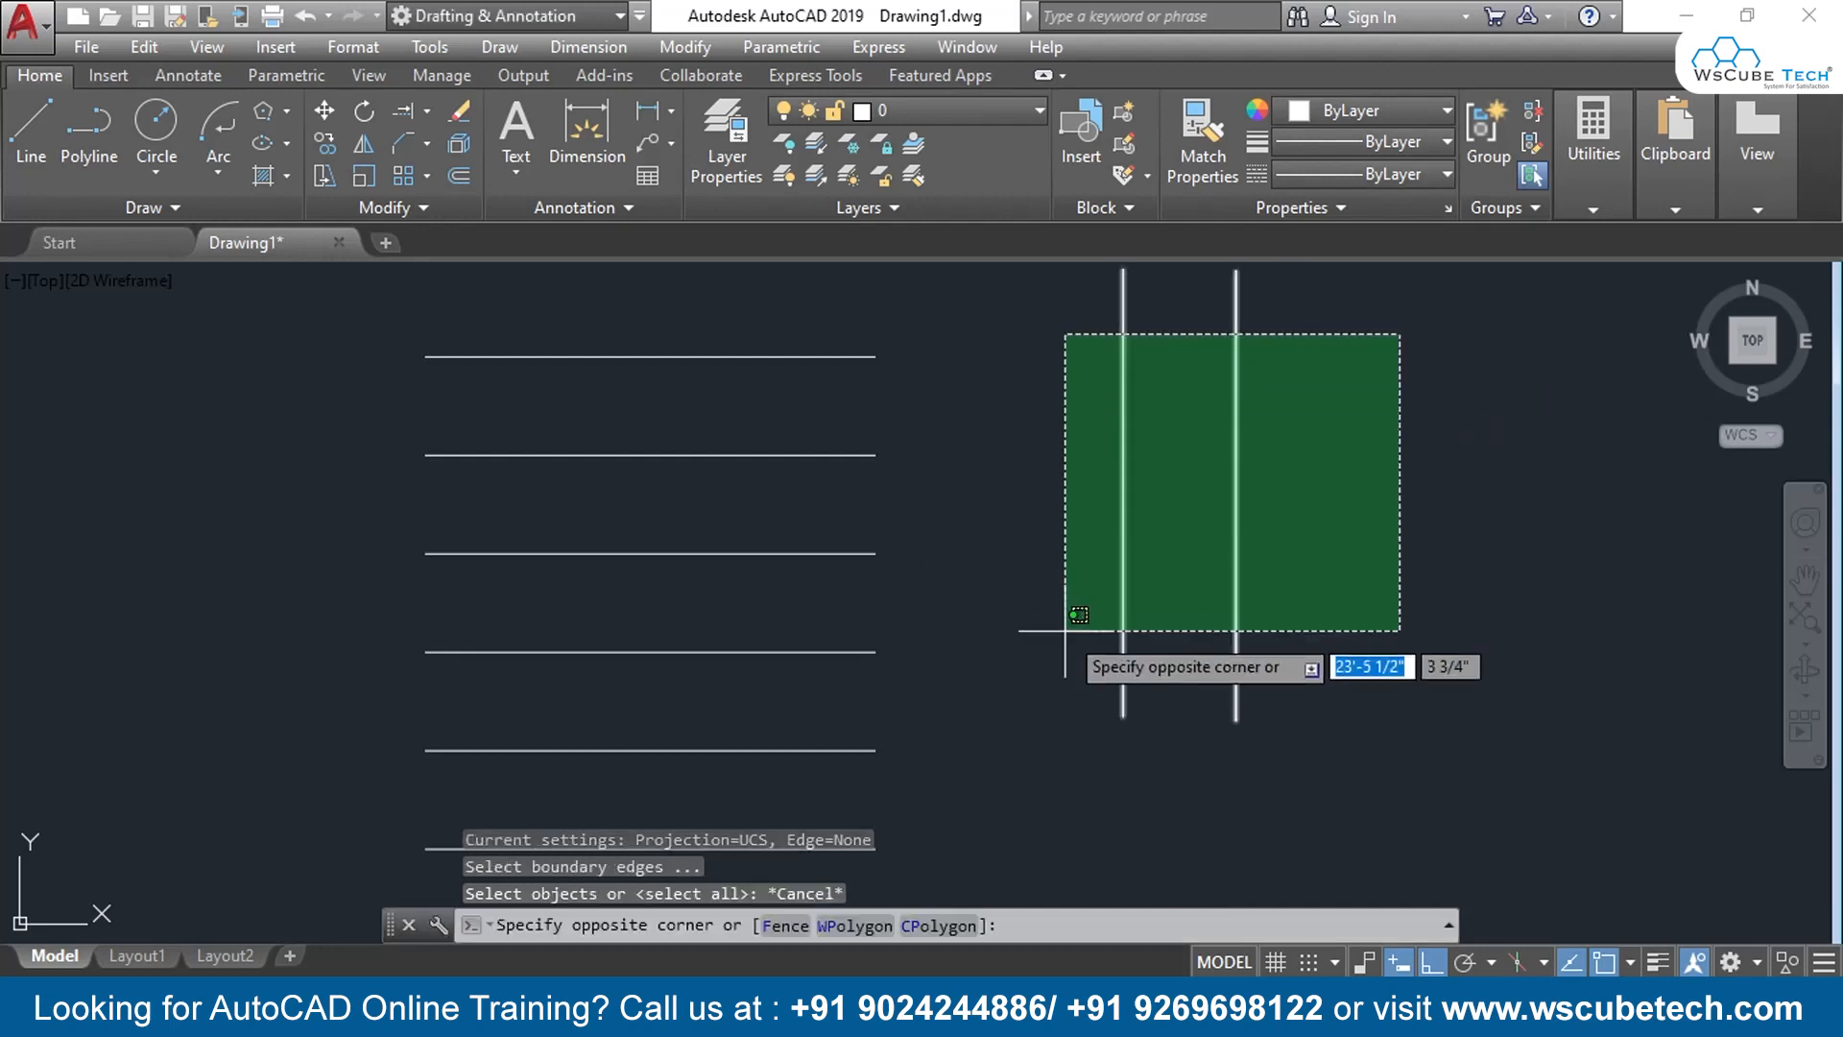
pyautogui.click(1062, 748)
pyautogui.click(1024, 322)
pyautogui.click(331, 845)
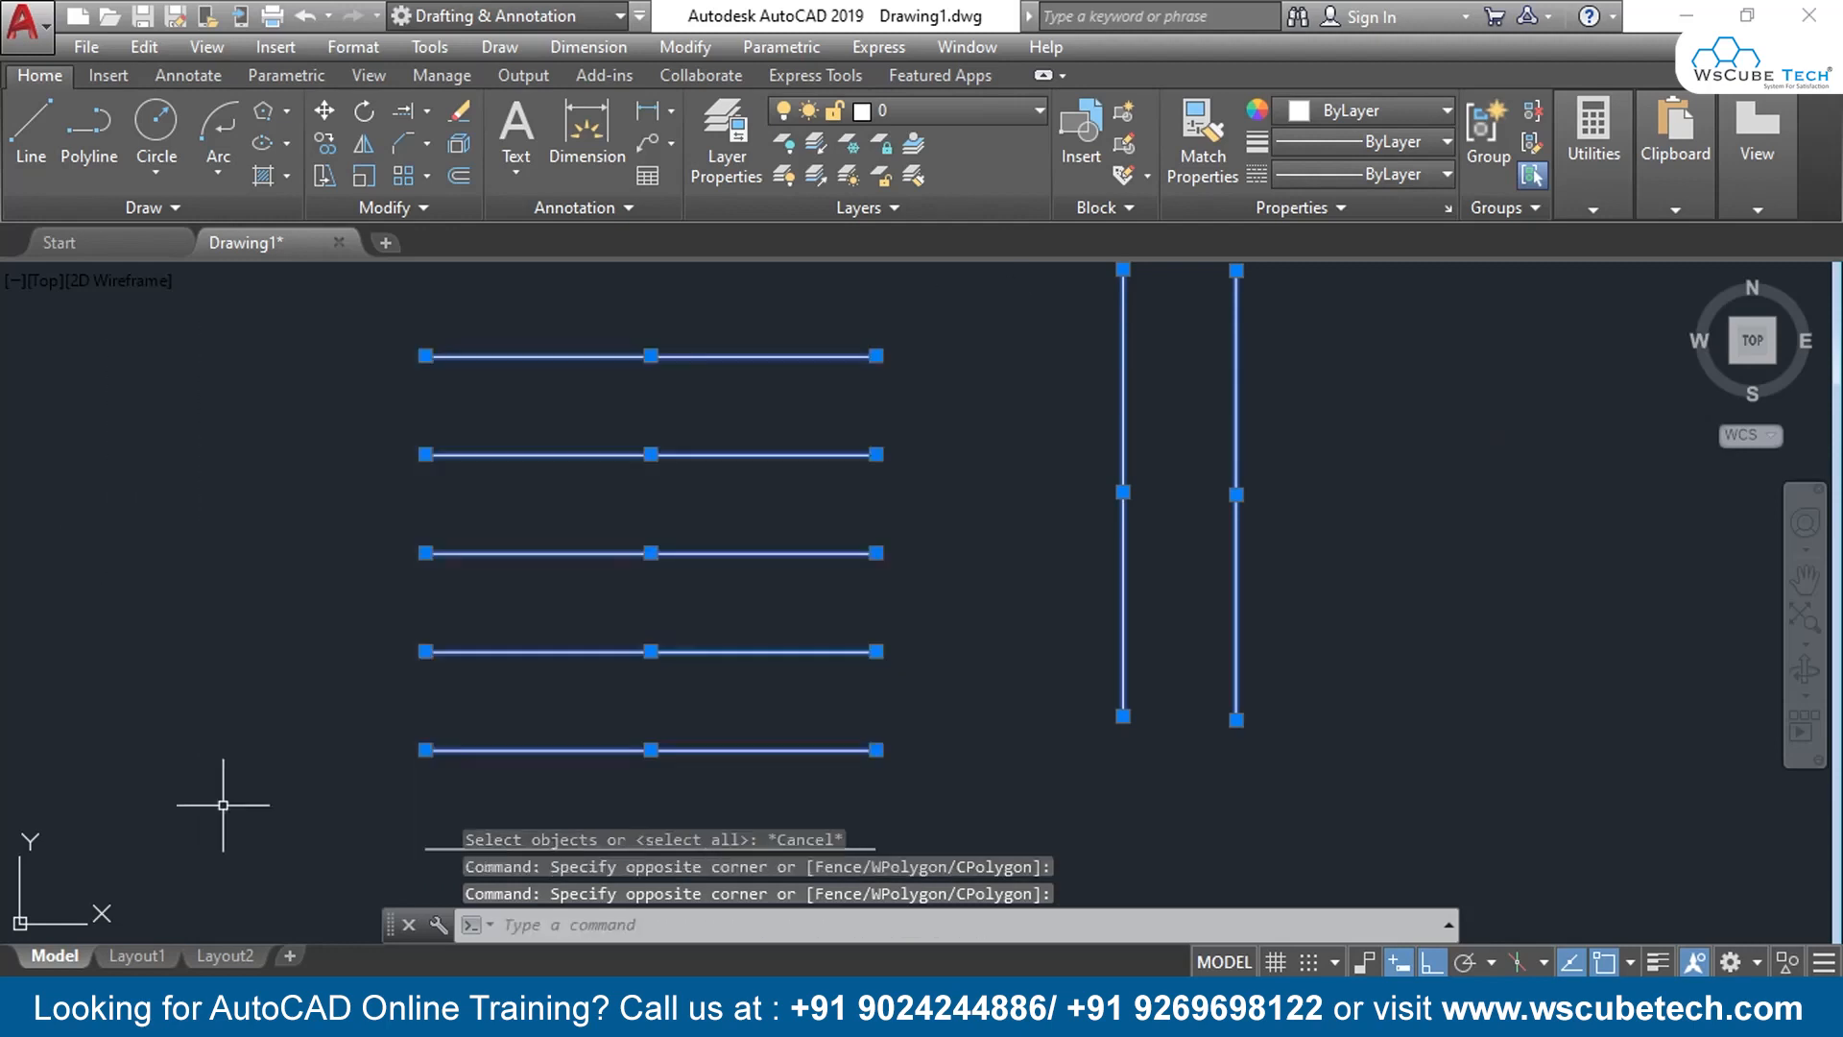
pyautogui.press('Escape')
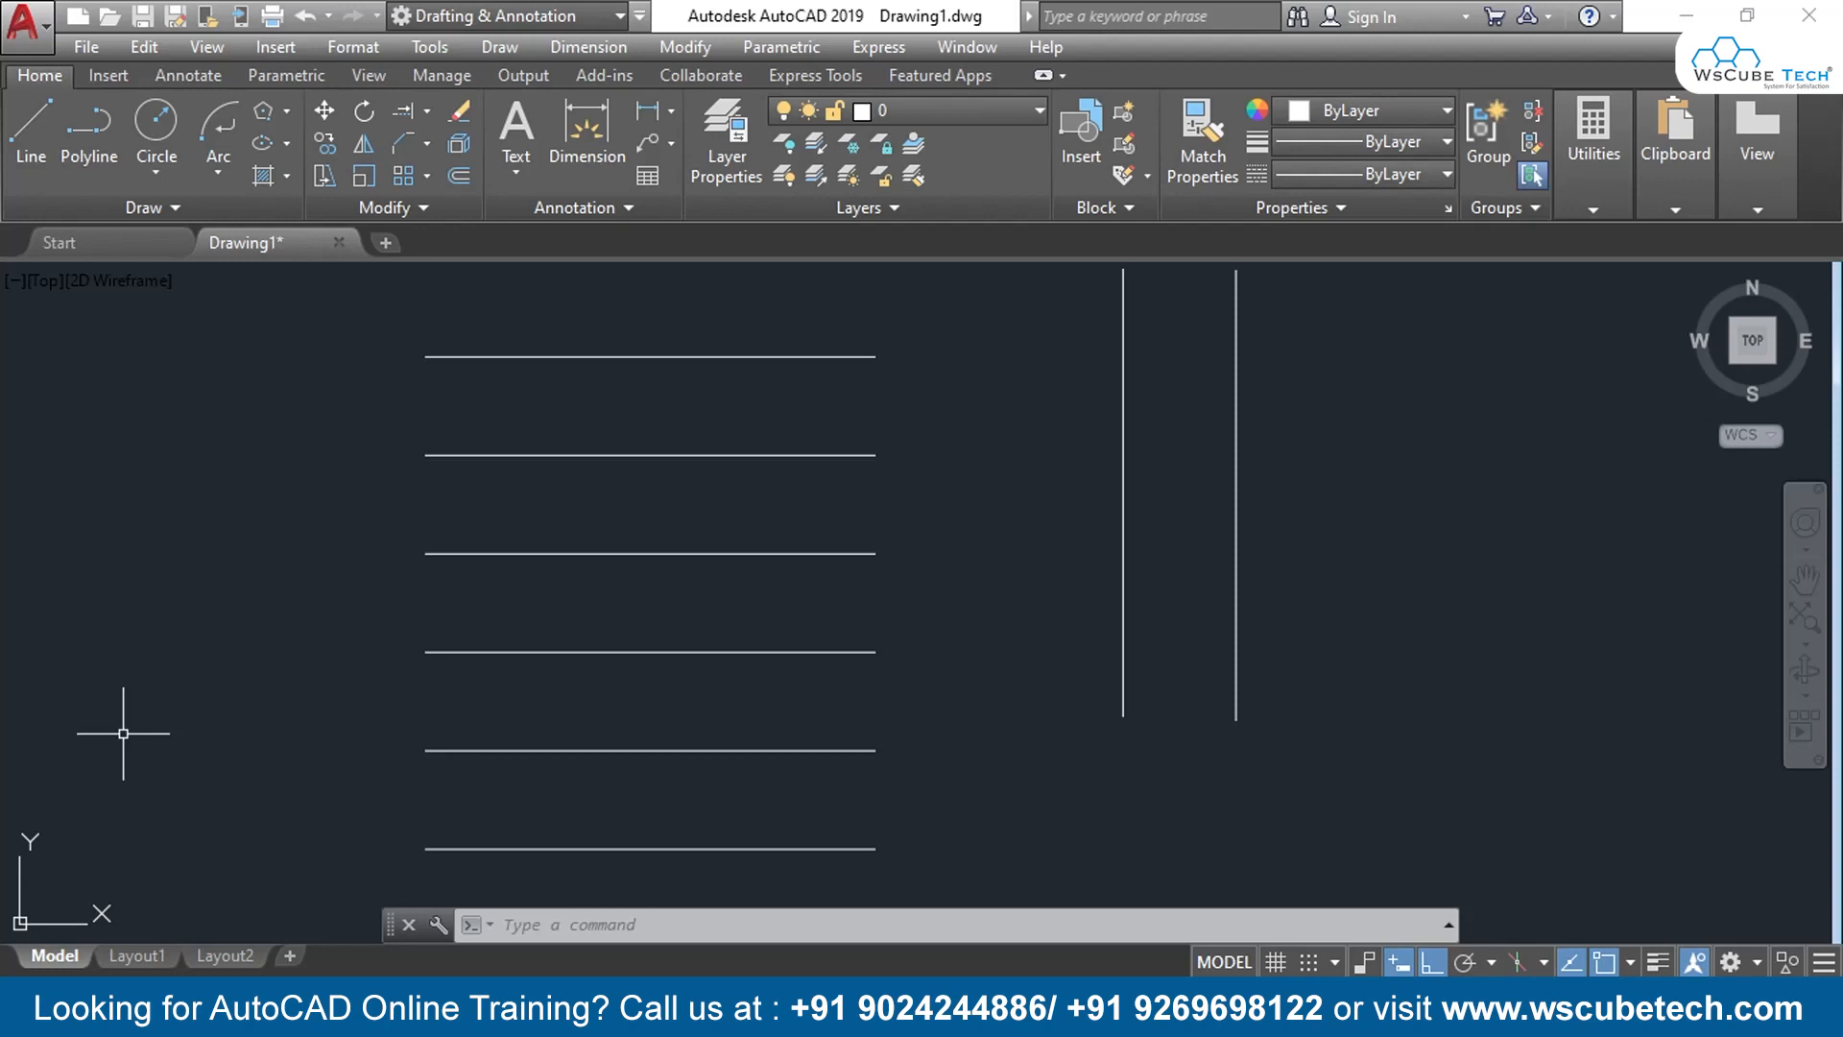
# Extend the upper four horizontal lines one by one to the nearer vertical line as the boundary edge
pyautogui.click(874, 357)
pyautogui.write('ex')
pyautogui.press('Return')
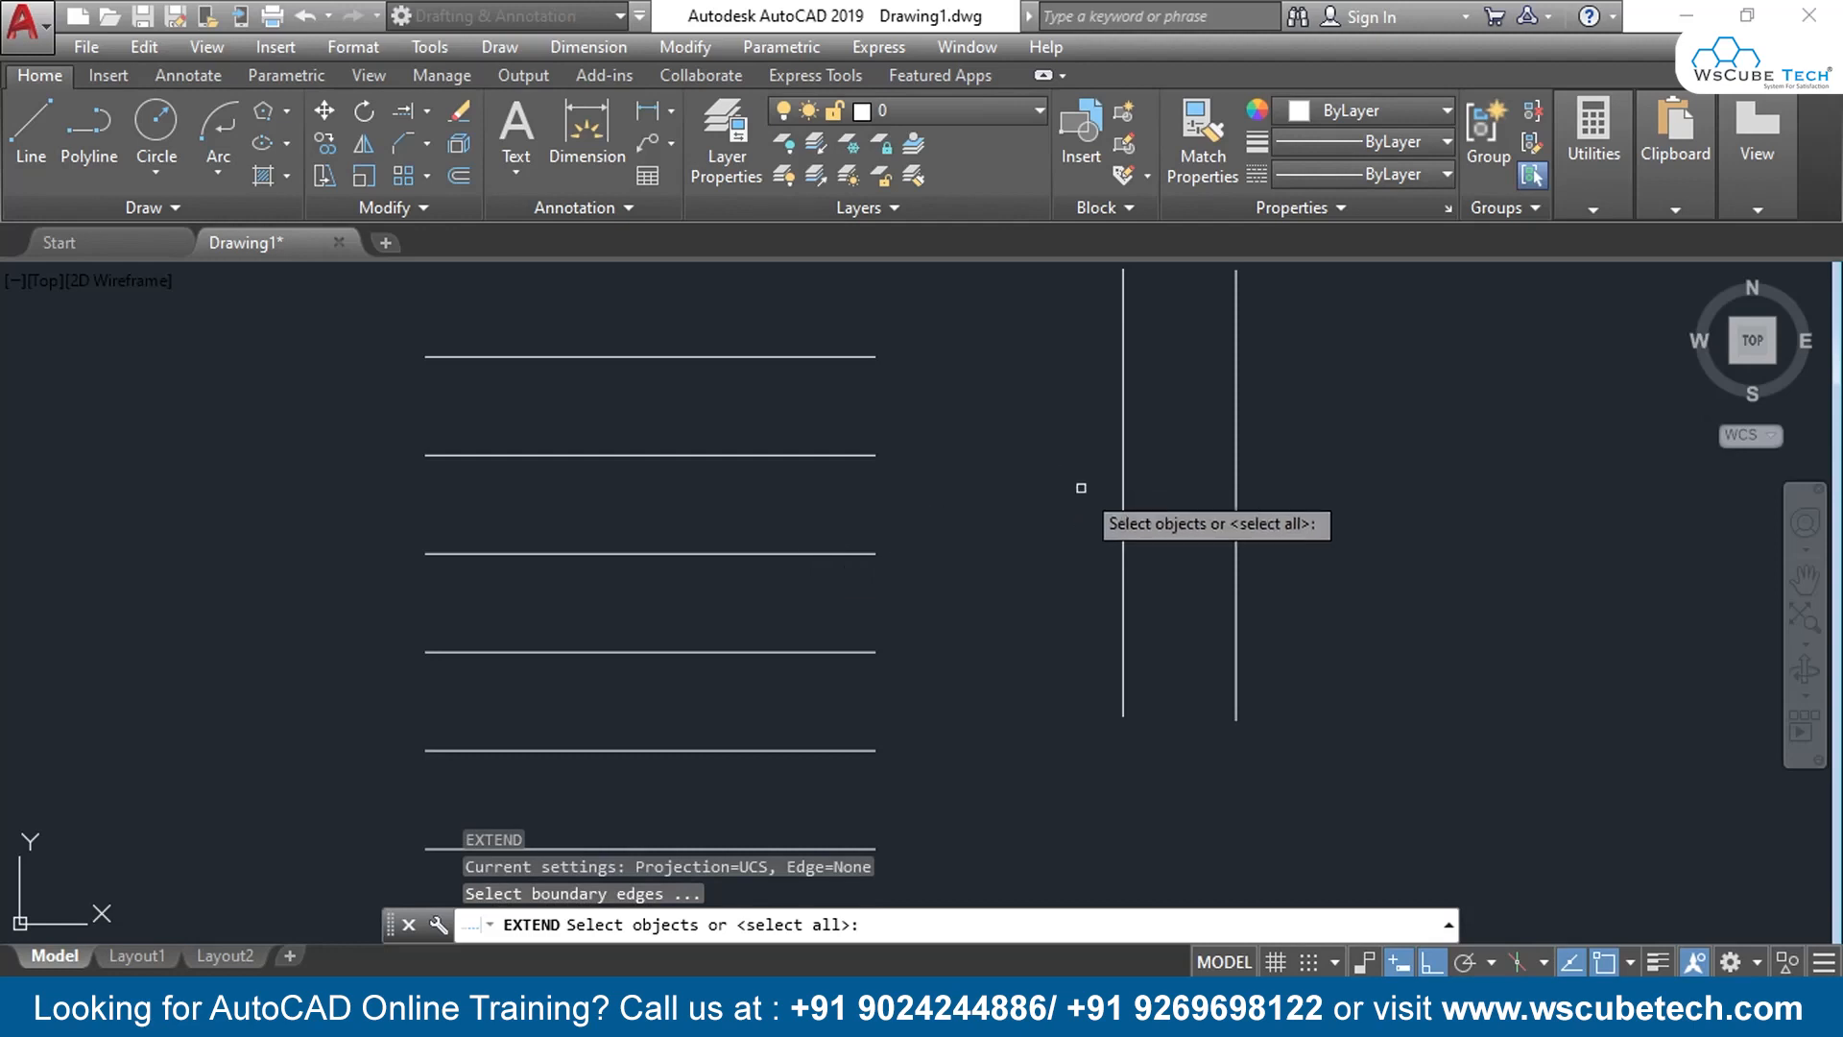
pyautogui.click(1124, 481)
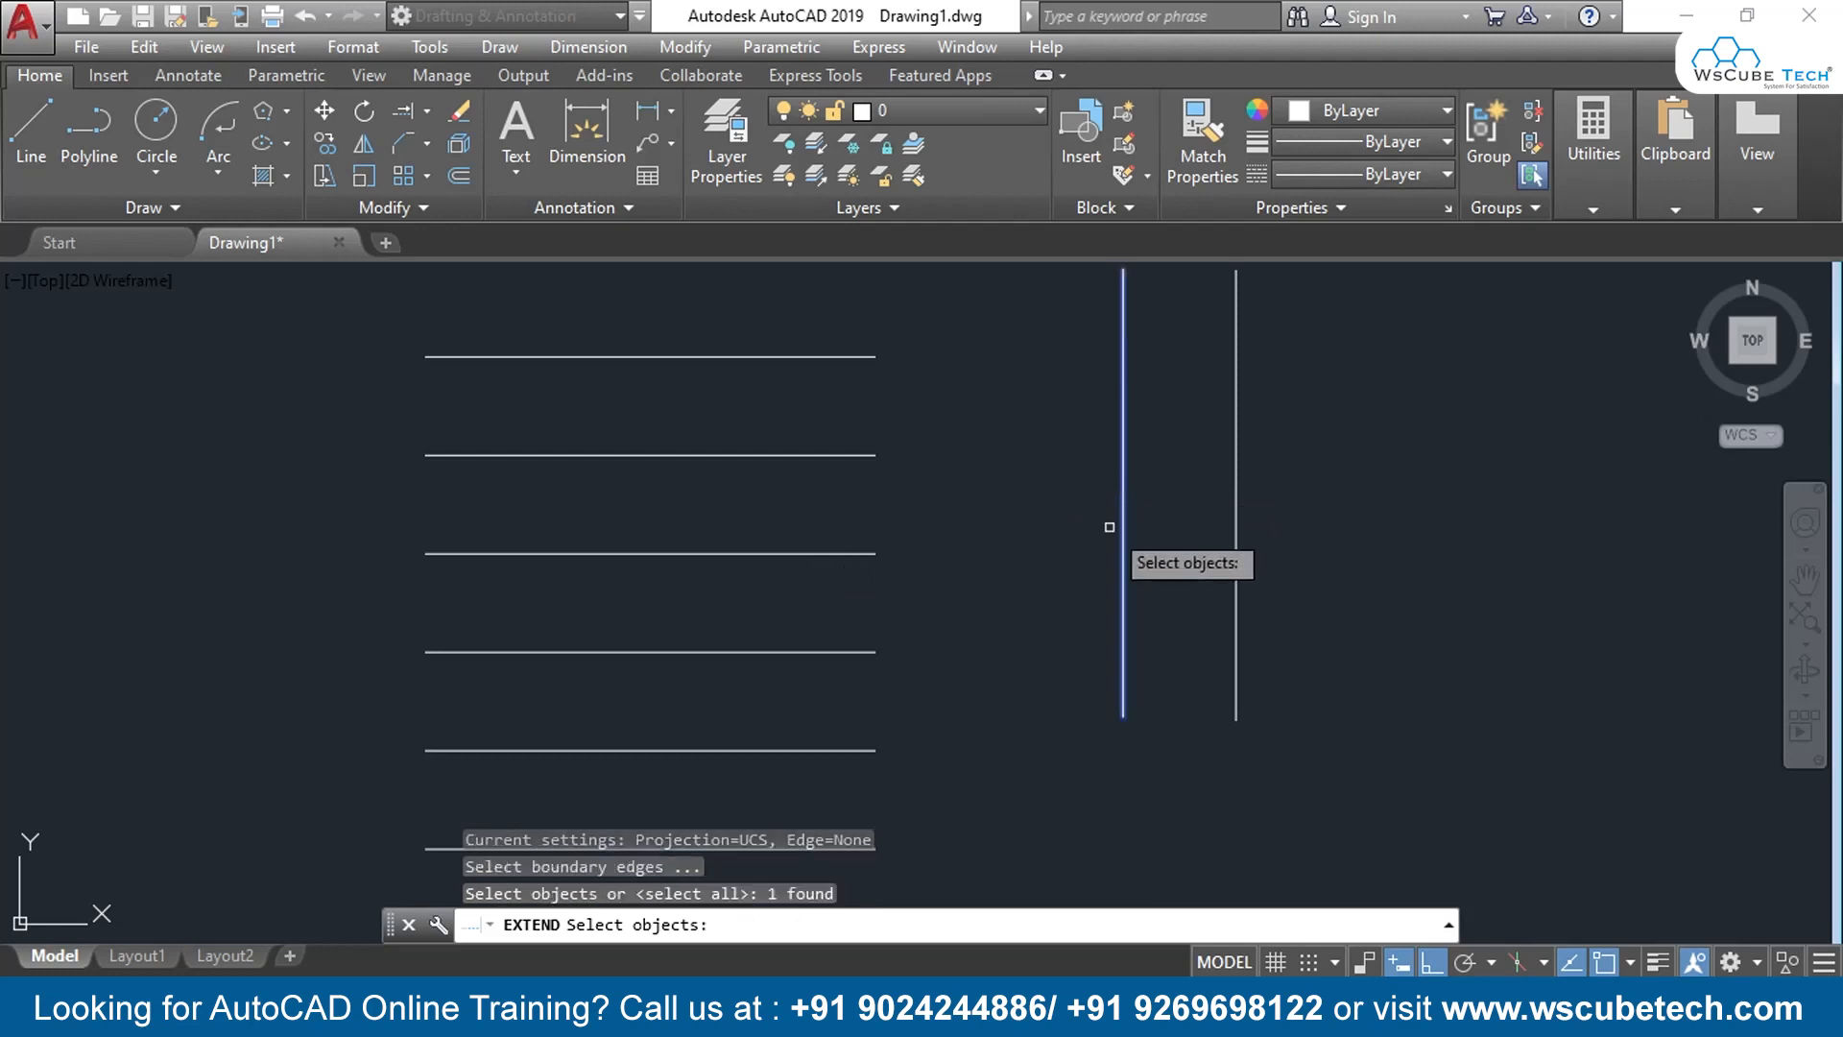
pyautogui.press('Return')
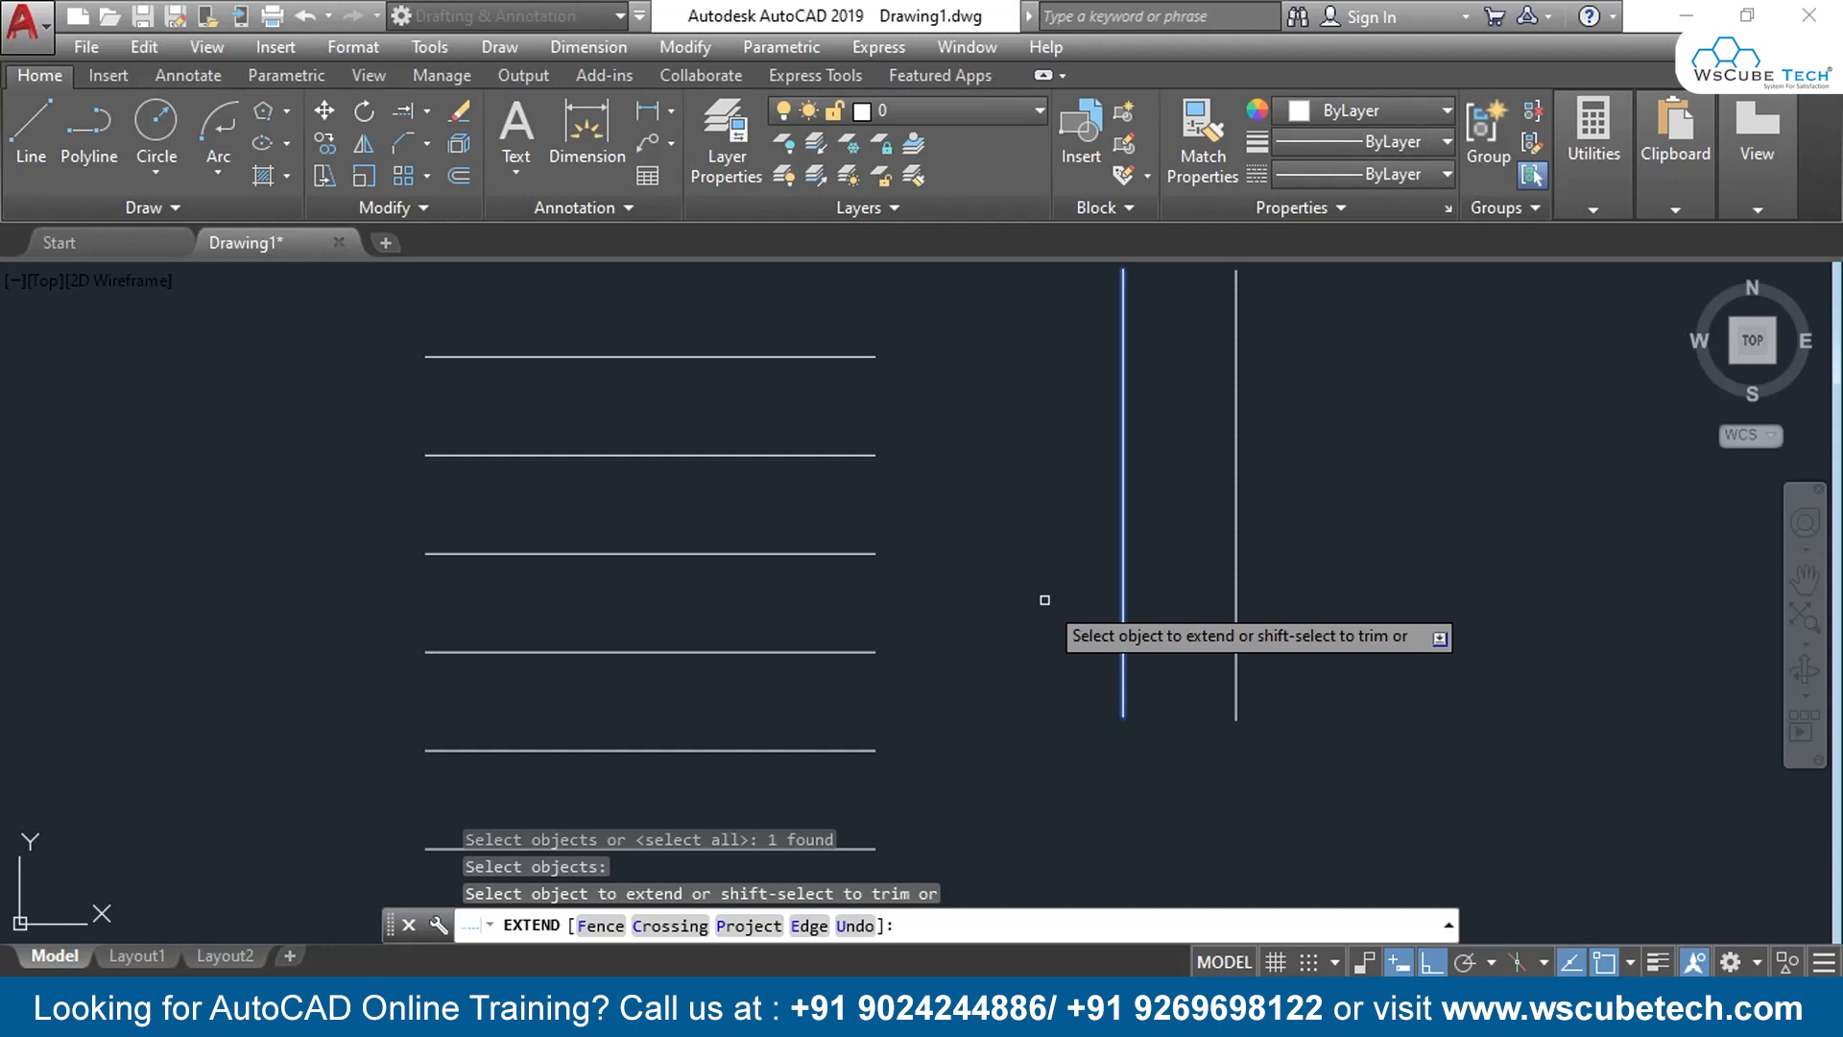
pyautogui.click(784, 358)
pyautogui.click(792, 454)
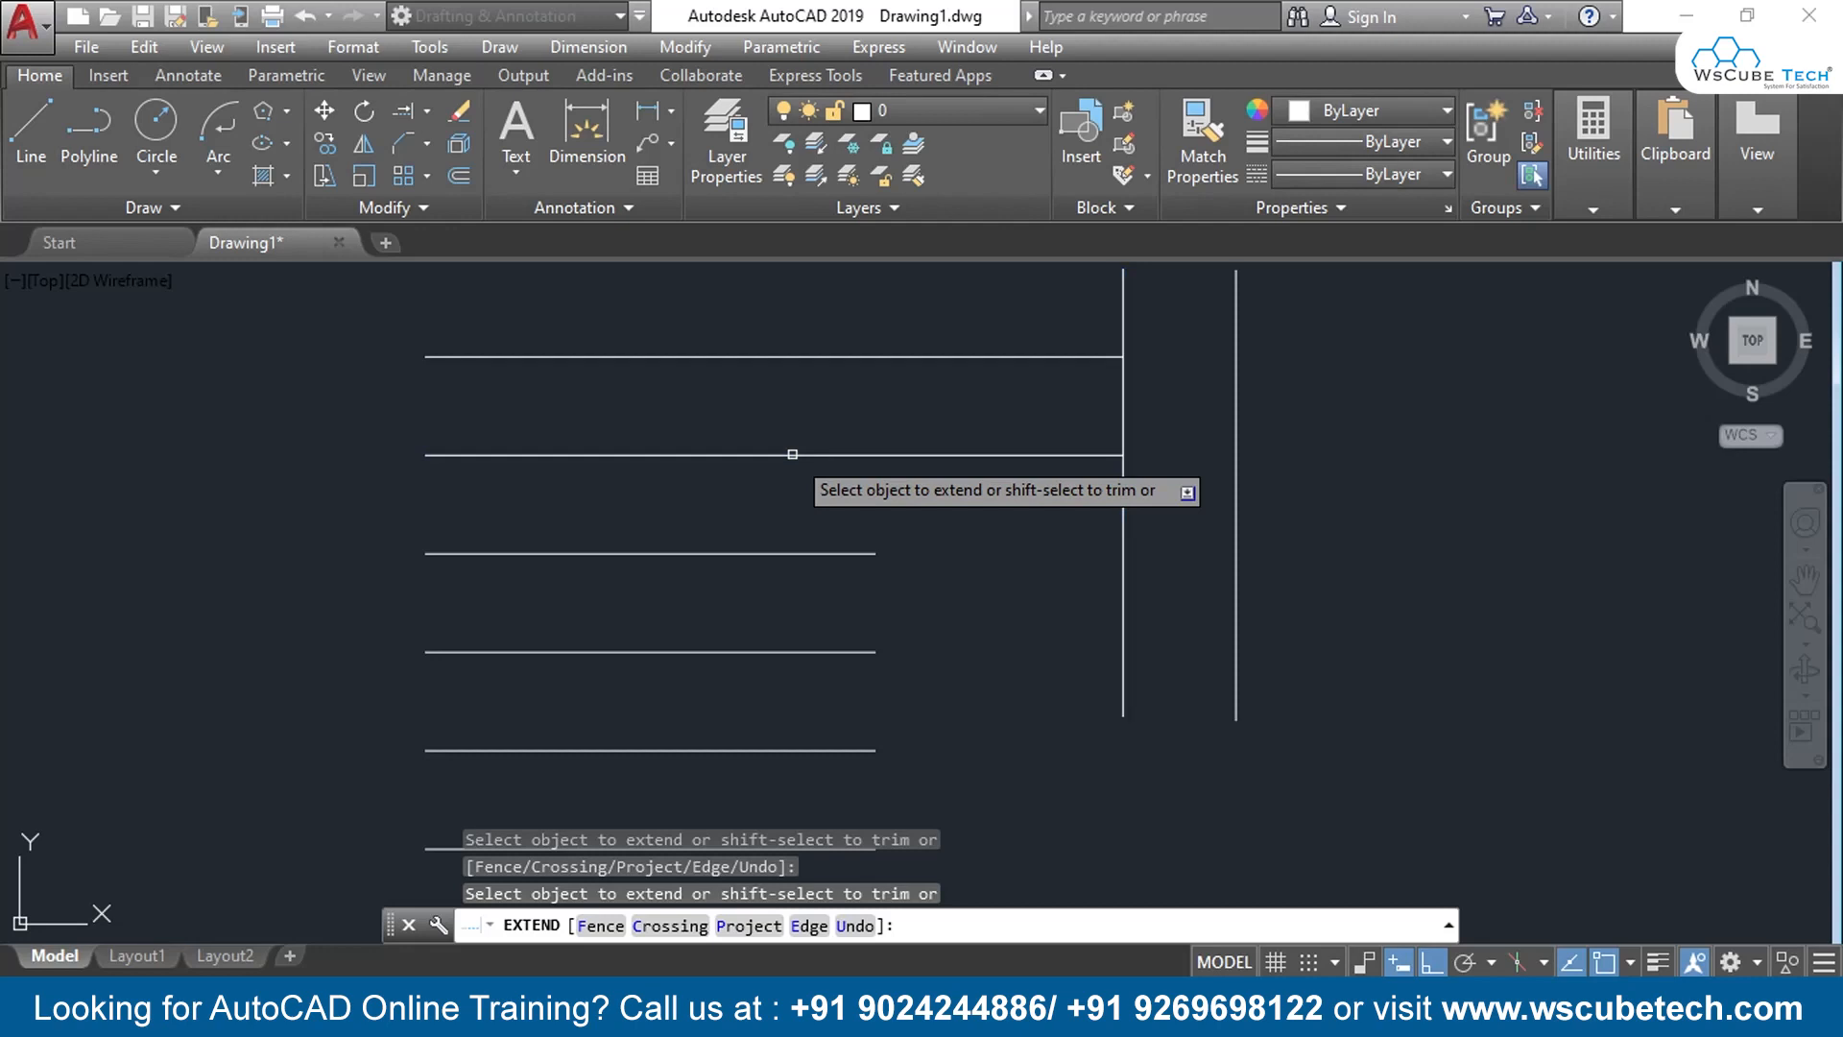
pyautogui.click(783, 555)
pyautogui.click(782, 652)
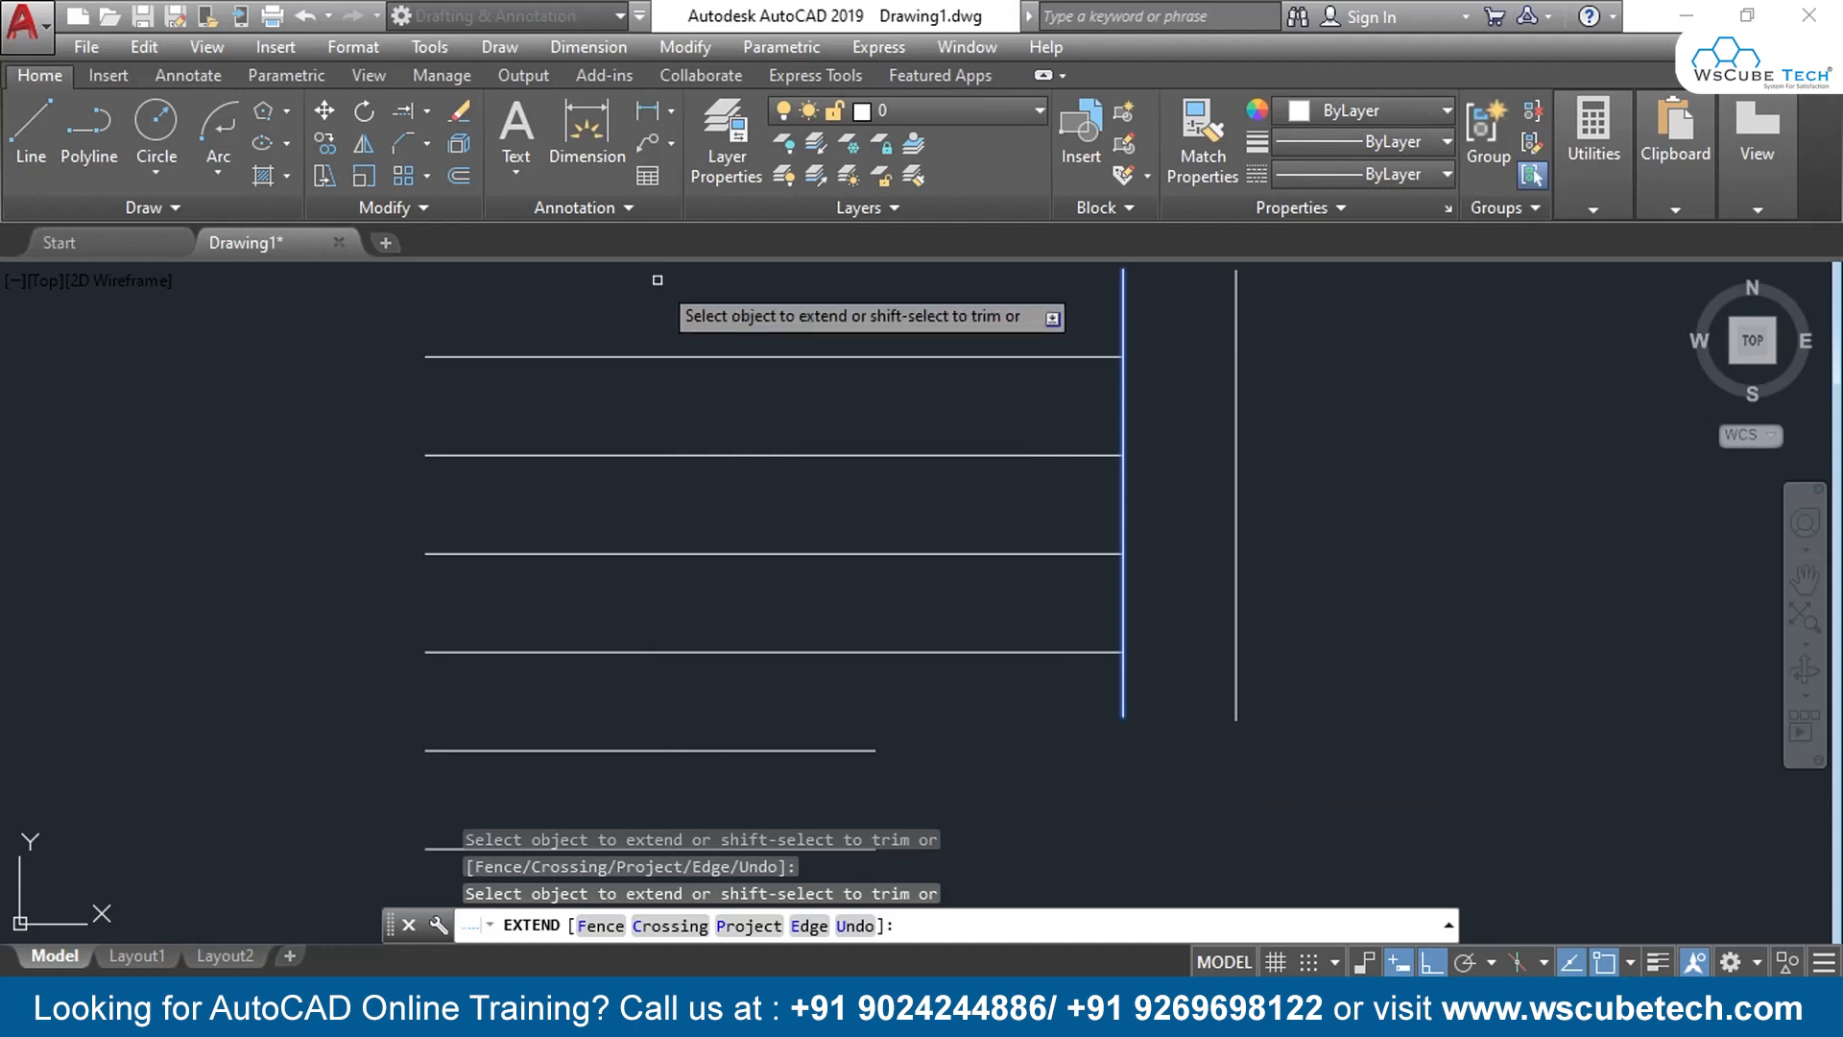
# Undo the four individual line extensions within the running Extend command
pyautogui.hotkey('ctrl', 'z')
pyautogui.hotkey('ctrl', 'z')
pyautogui.hotkey('ctrl', 'z')
pyautogui.hotkey('ctrl', 'z')
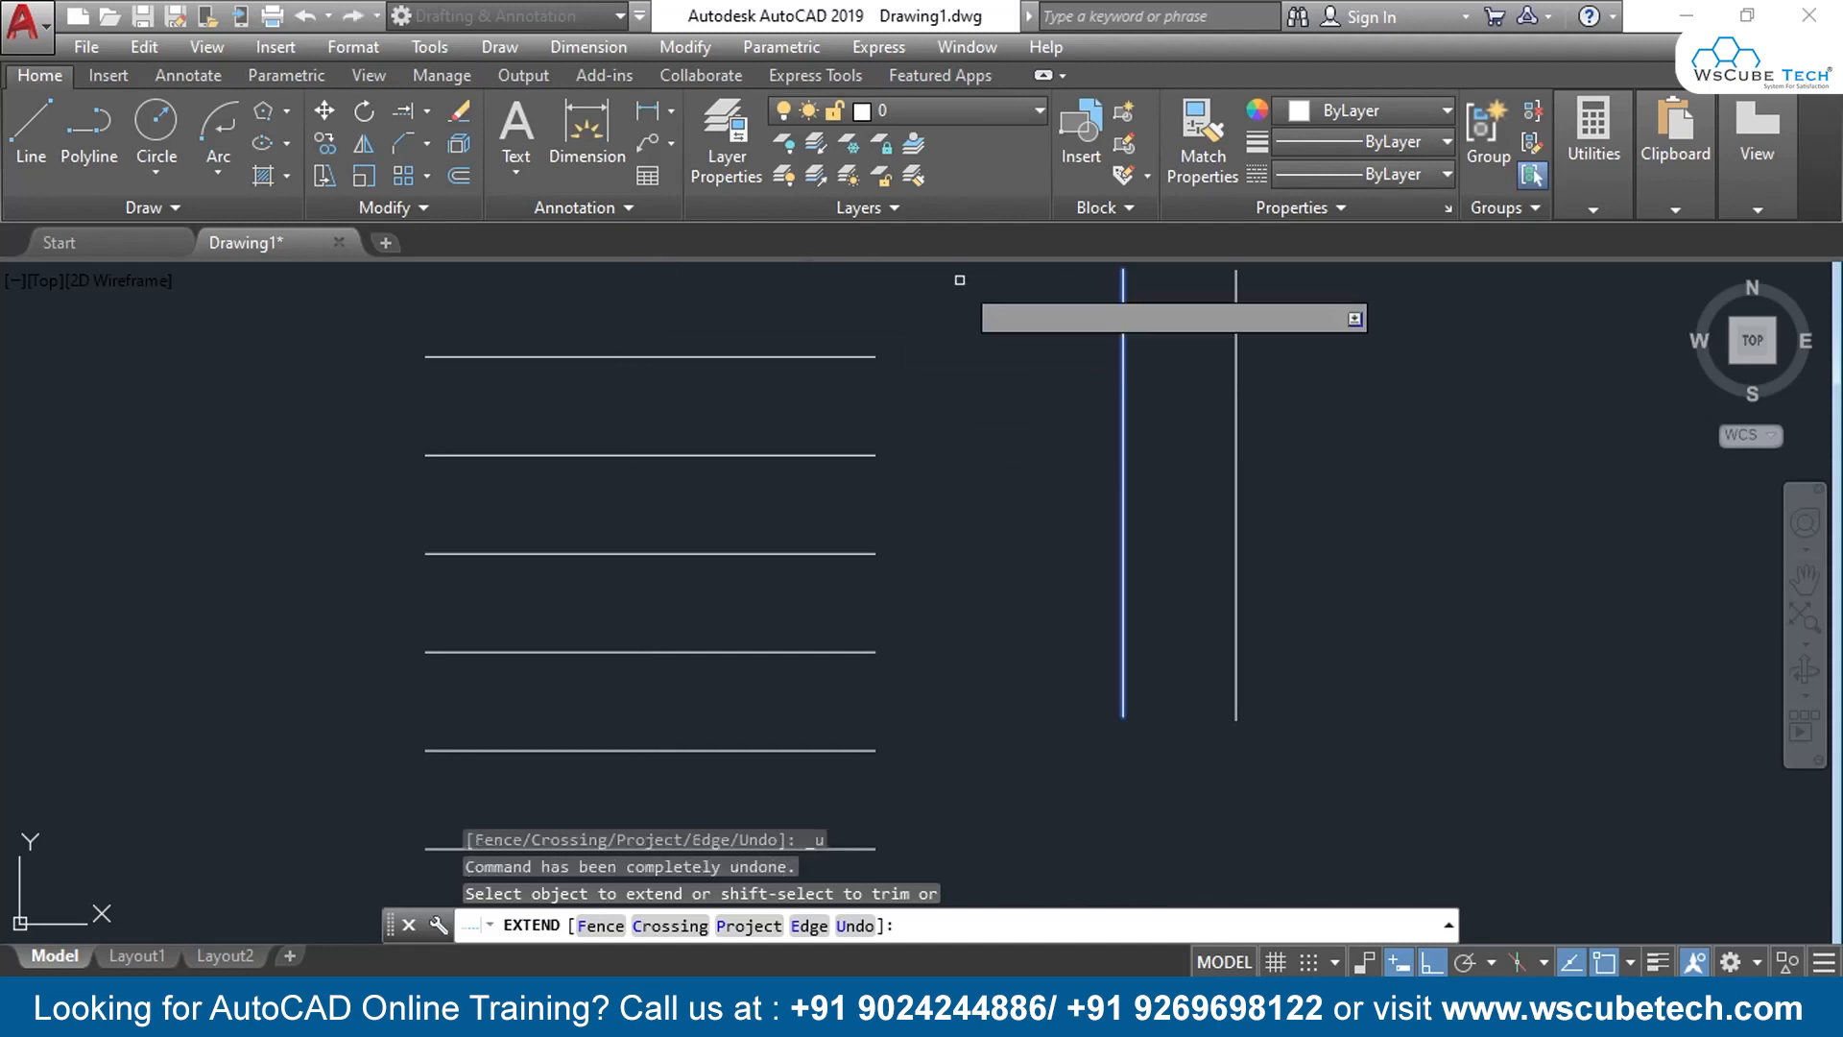
# Extend the upper four horizontal lines together to the nearer vertical line with a crossing window, end the command and undo it
pyautogui.click(1000, 284)
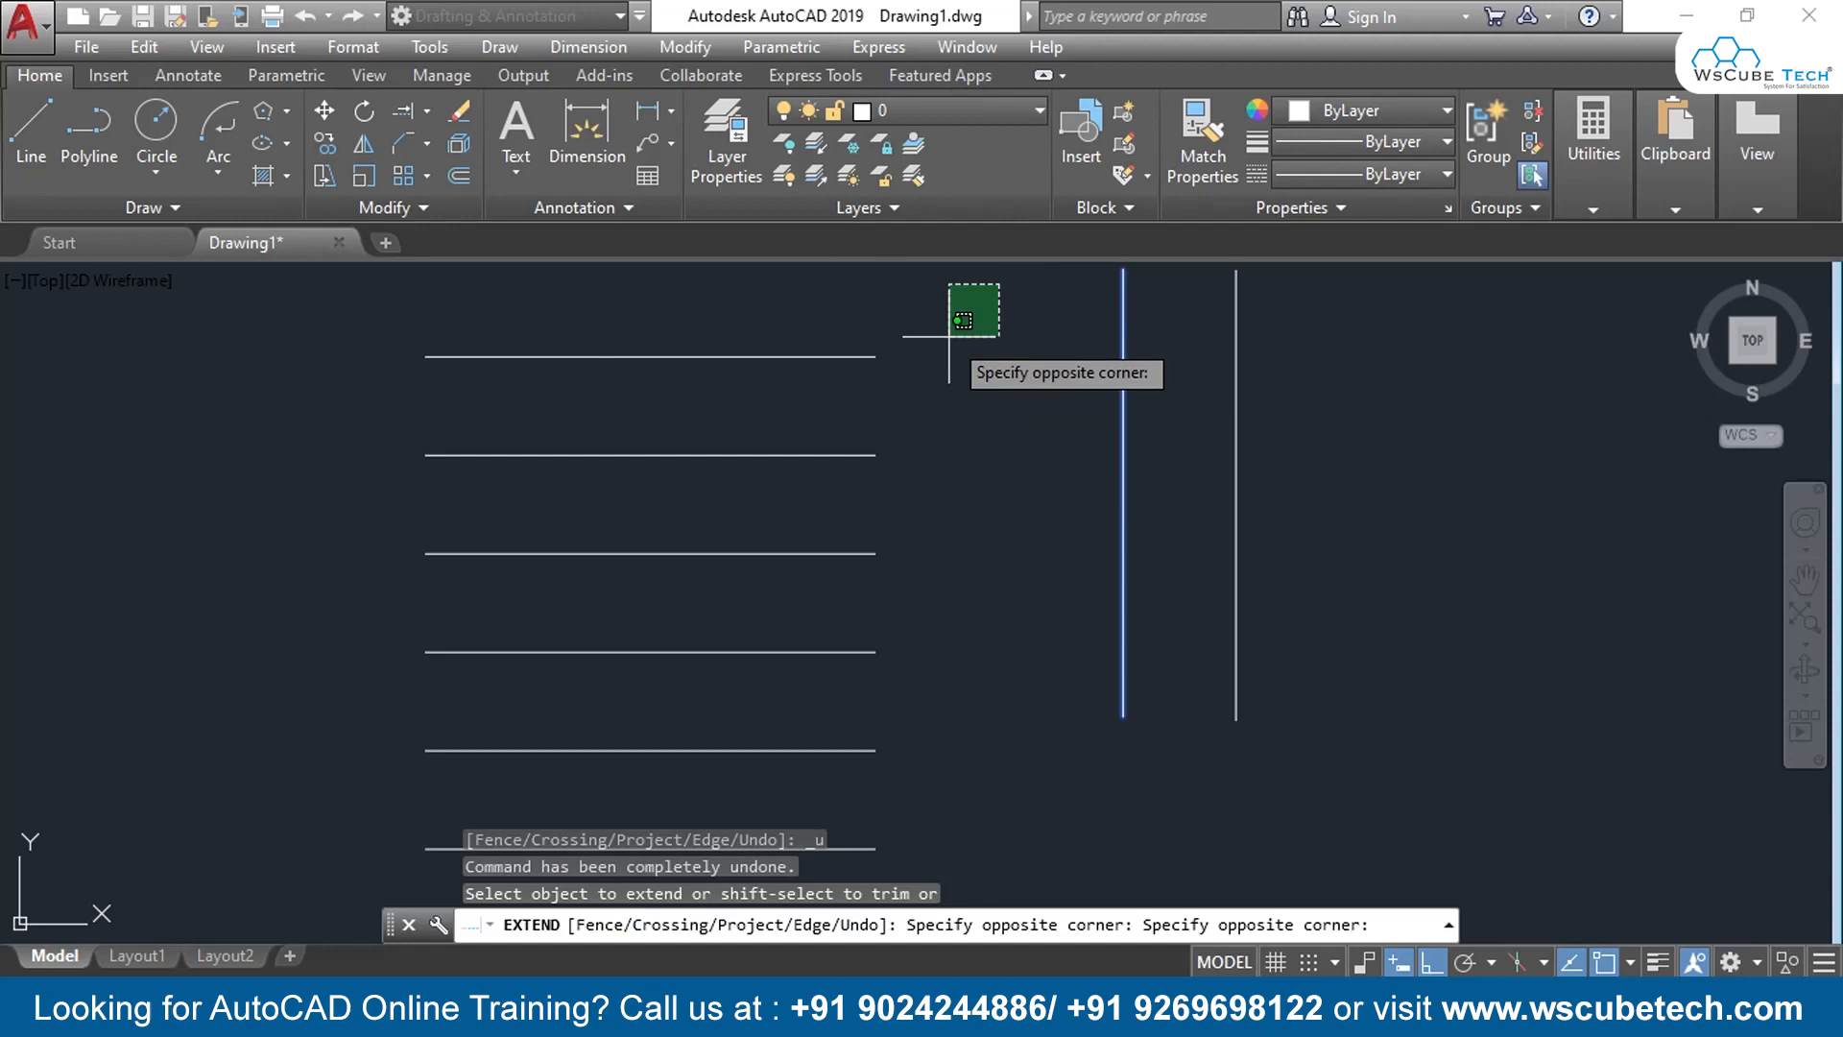
pyautogui.click(661, 682)
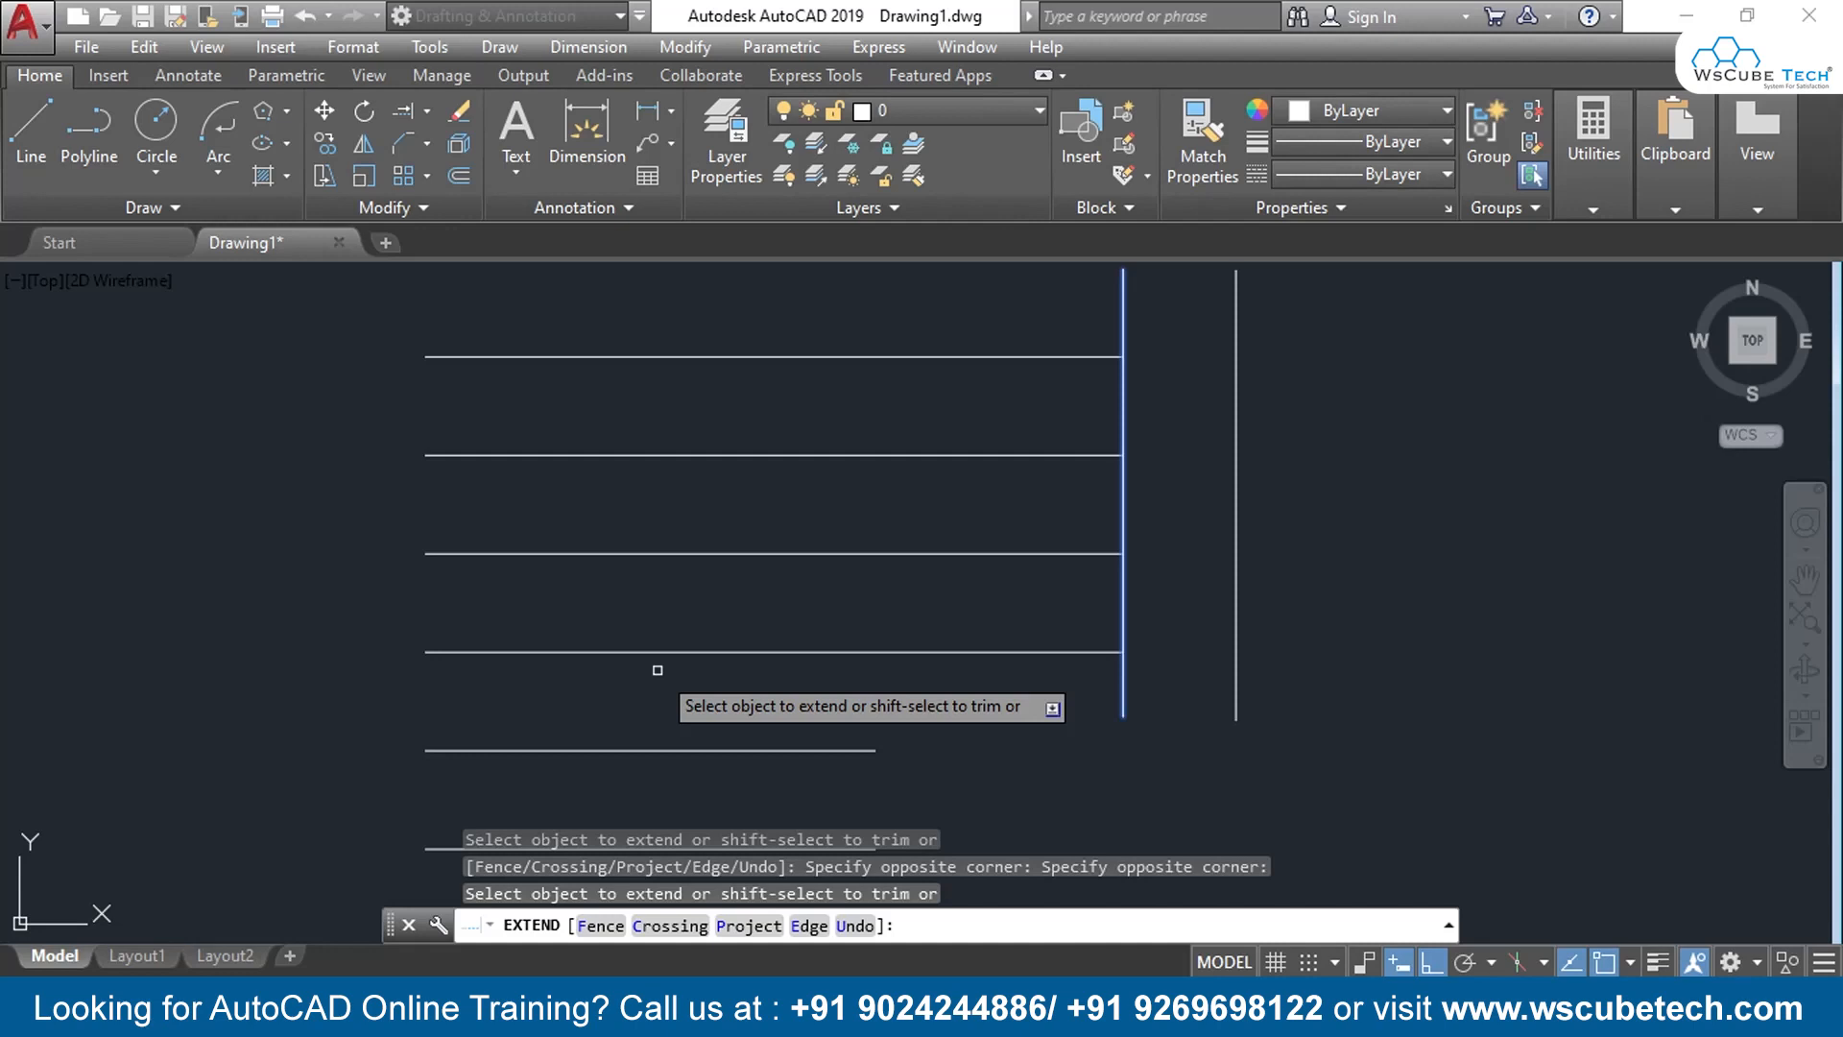
pyautogui.press('Escape')
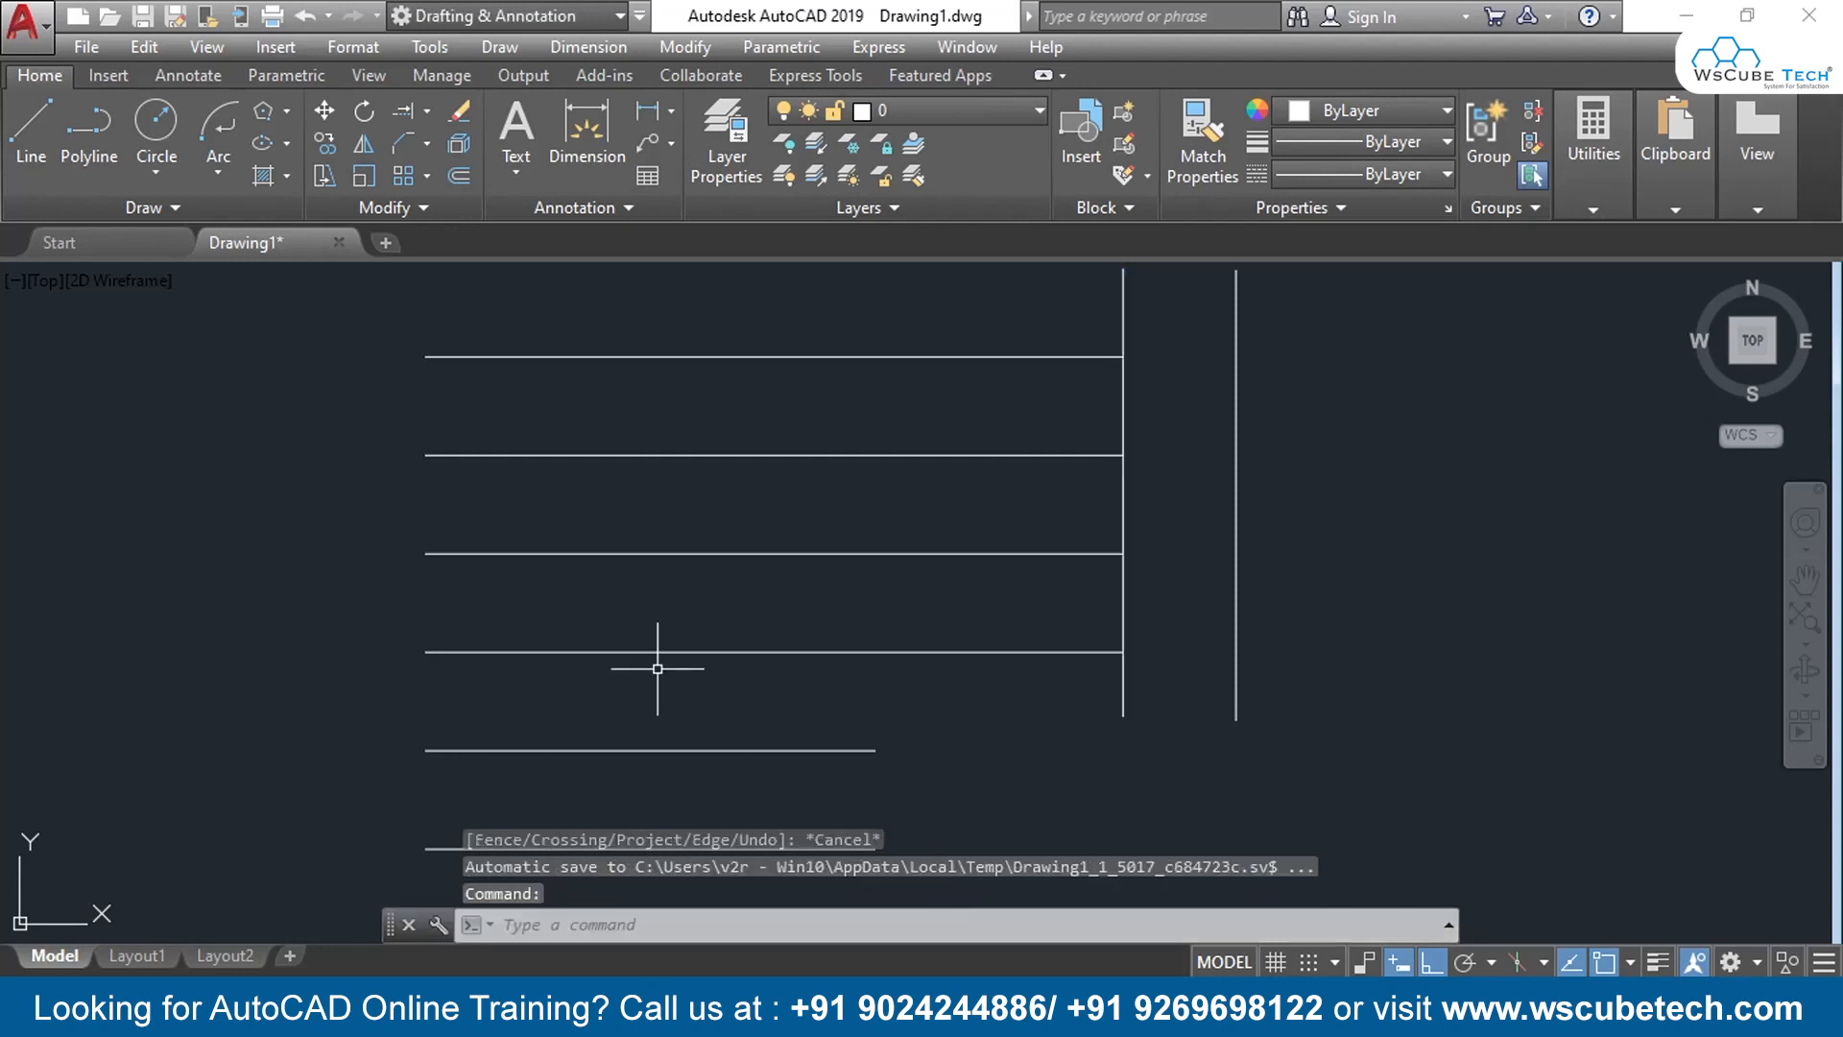
pyautogui.hotkey('ctrl', 'z')
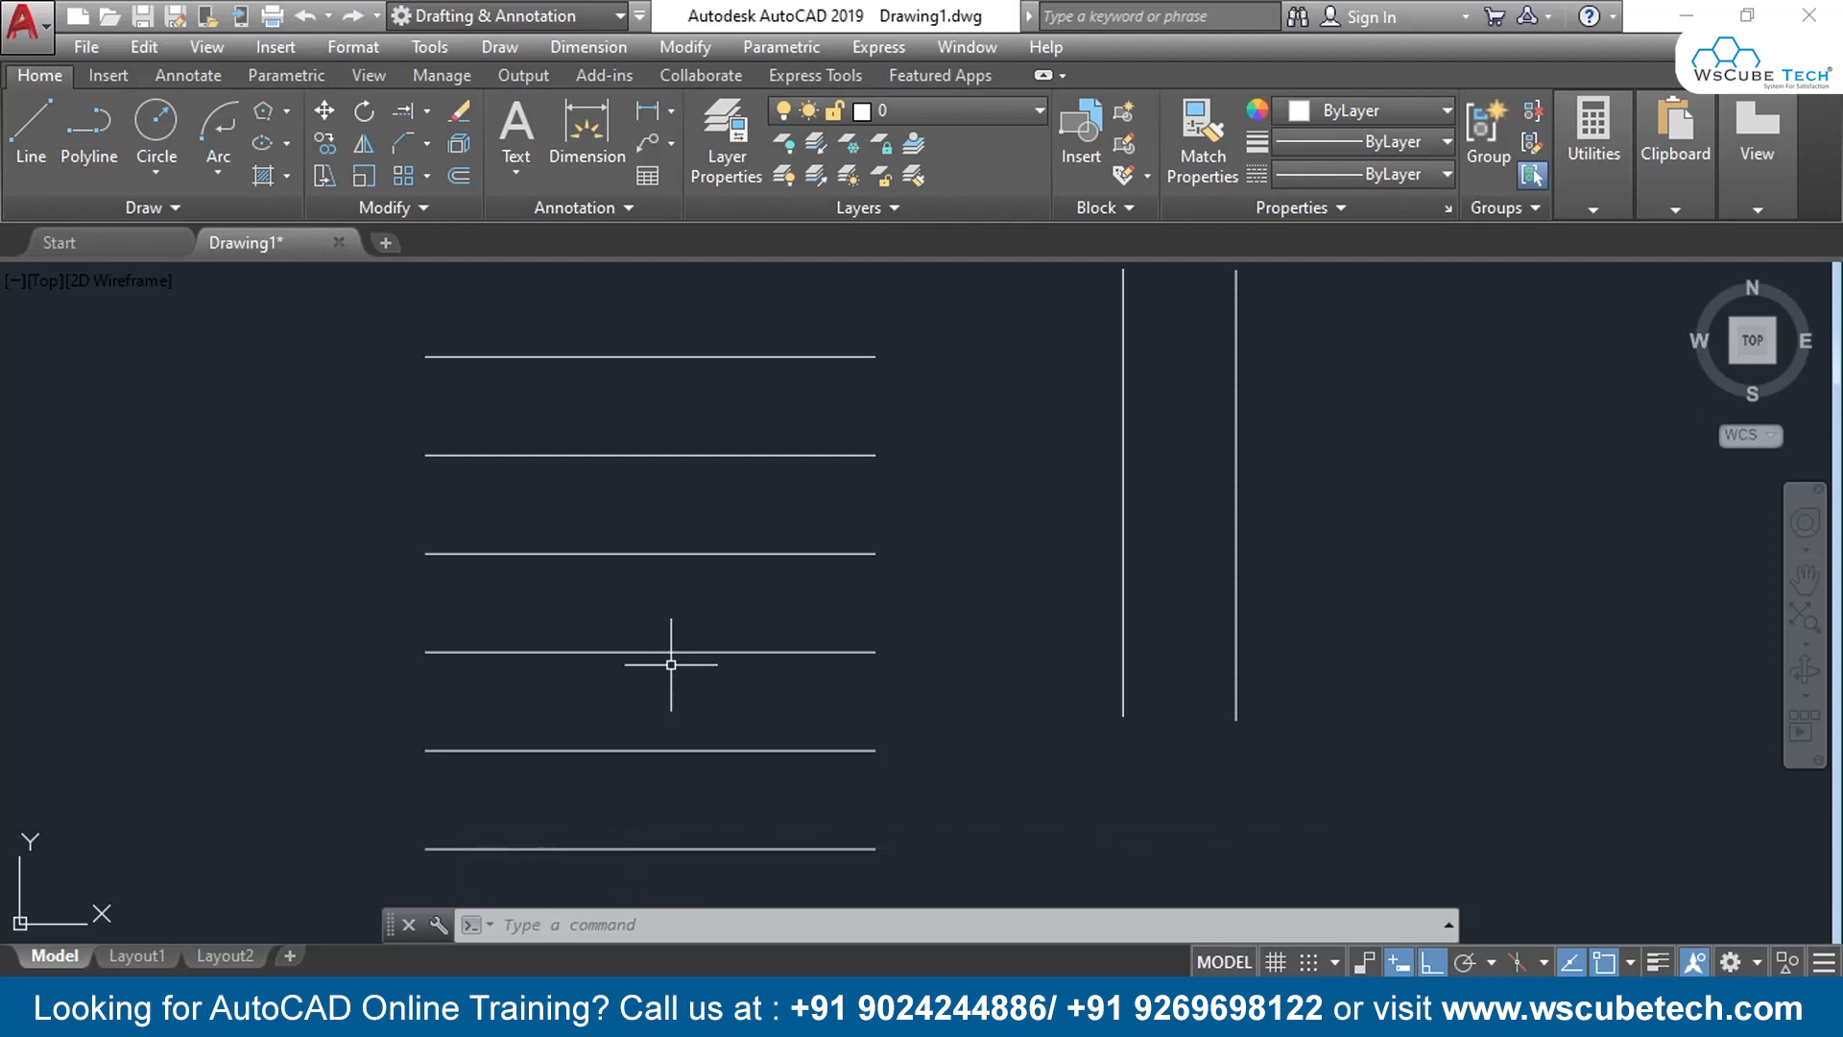
# Extend the upper three horizontal lines to the nearer vertical line, using both vertical lines as boundary edges
pyautogui.write('EX')
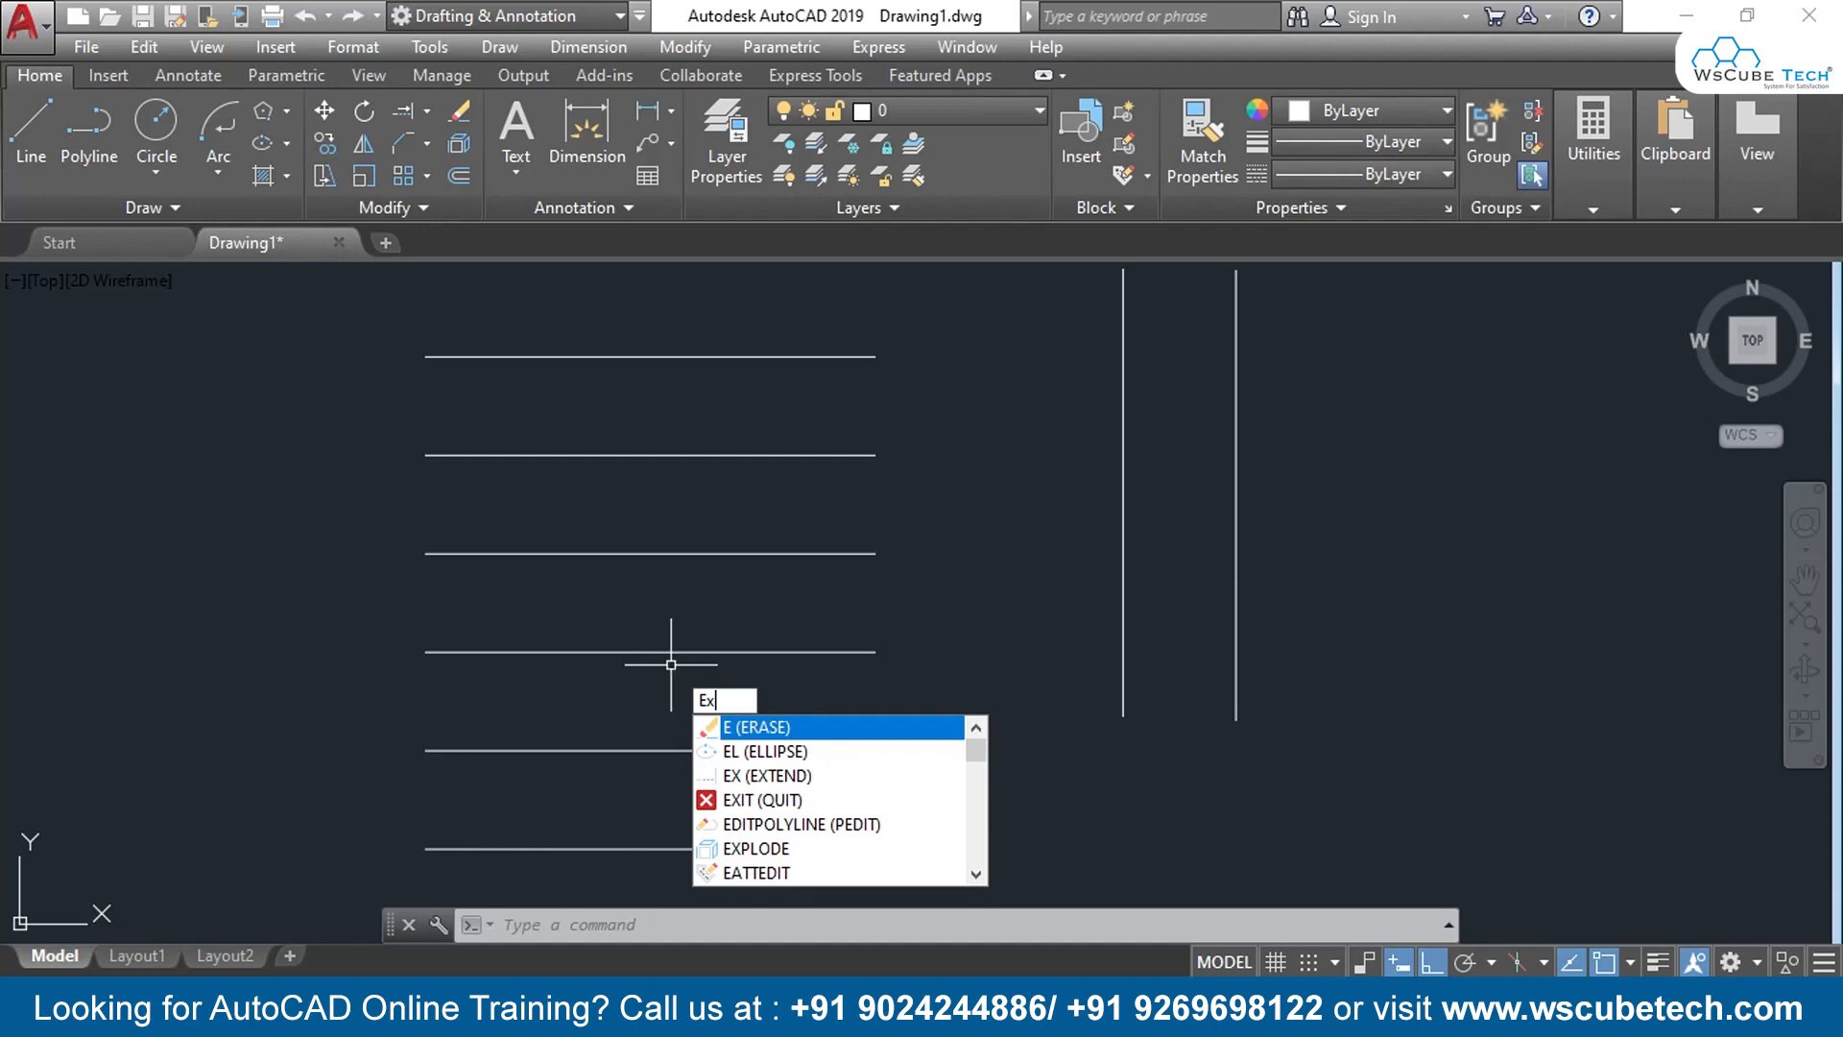
pyautogui.press('Return')
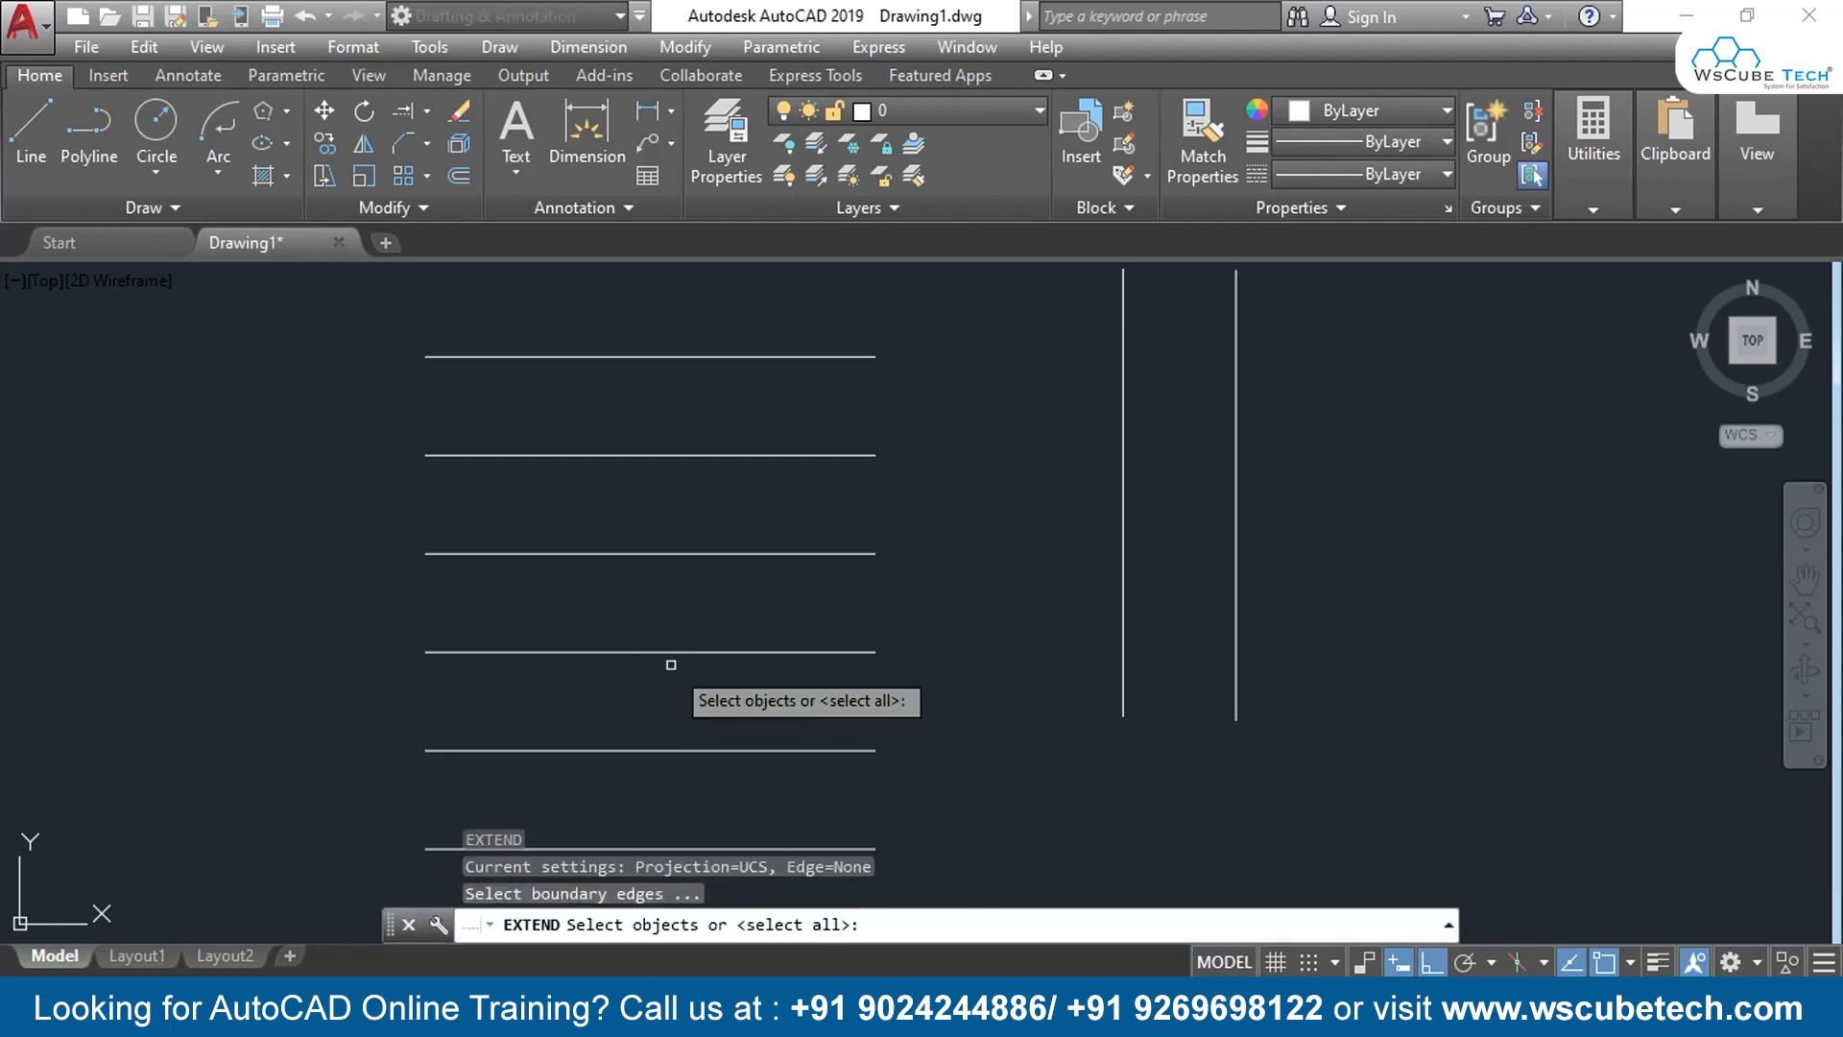
pyautogui.click(1235, 341)
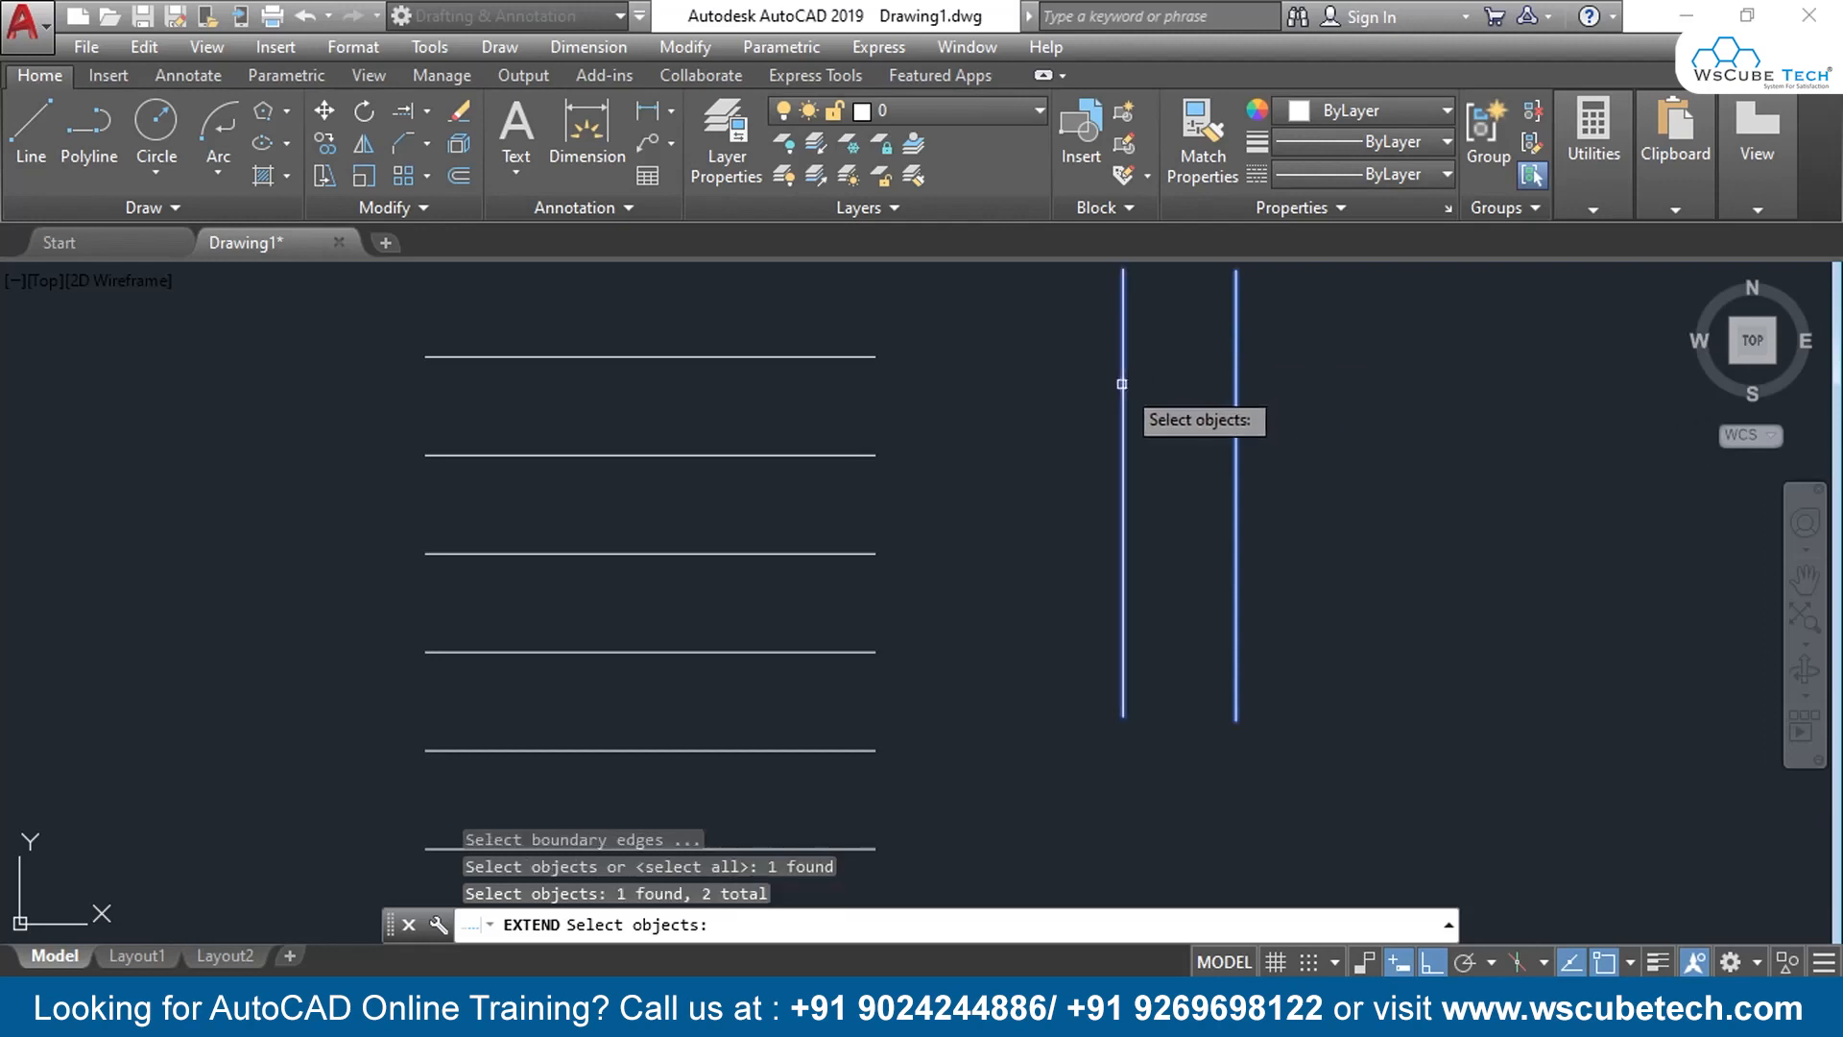
pyautogui.press('Return')
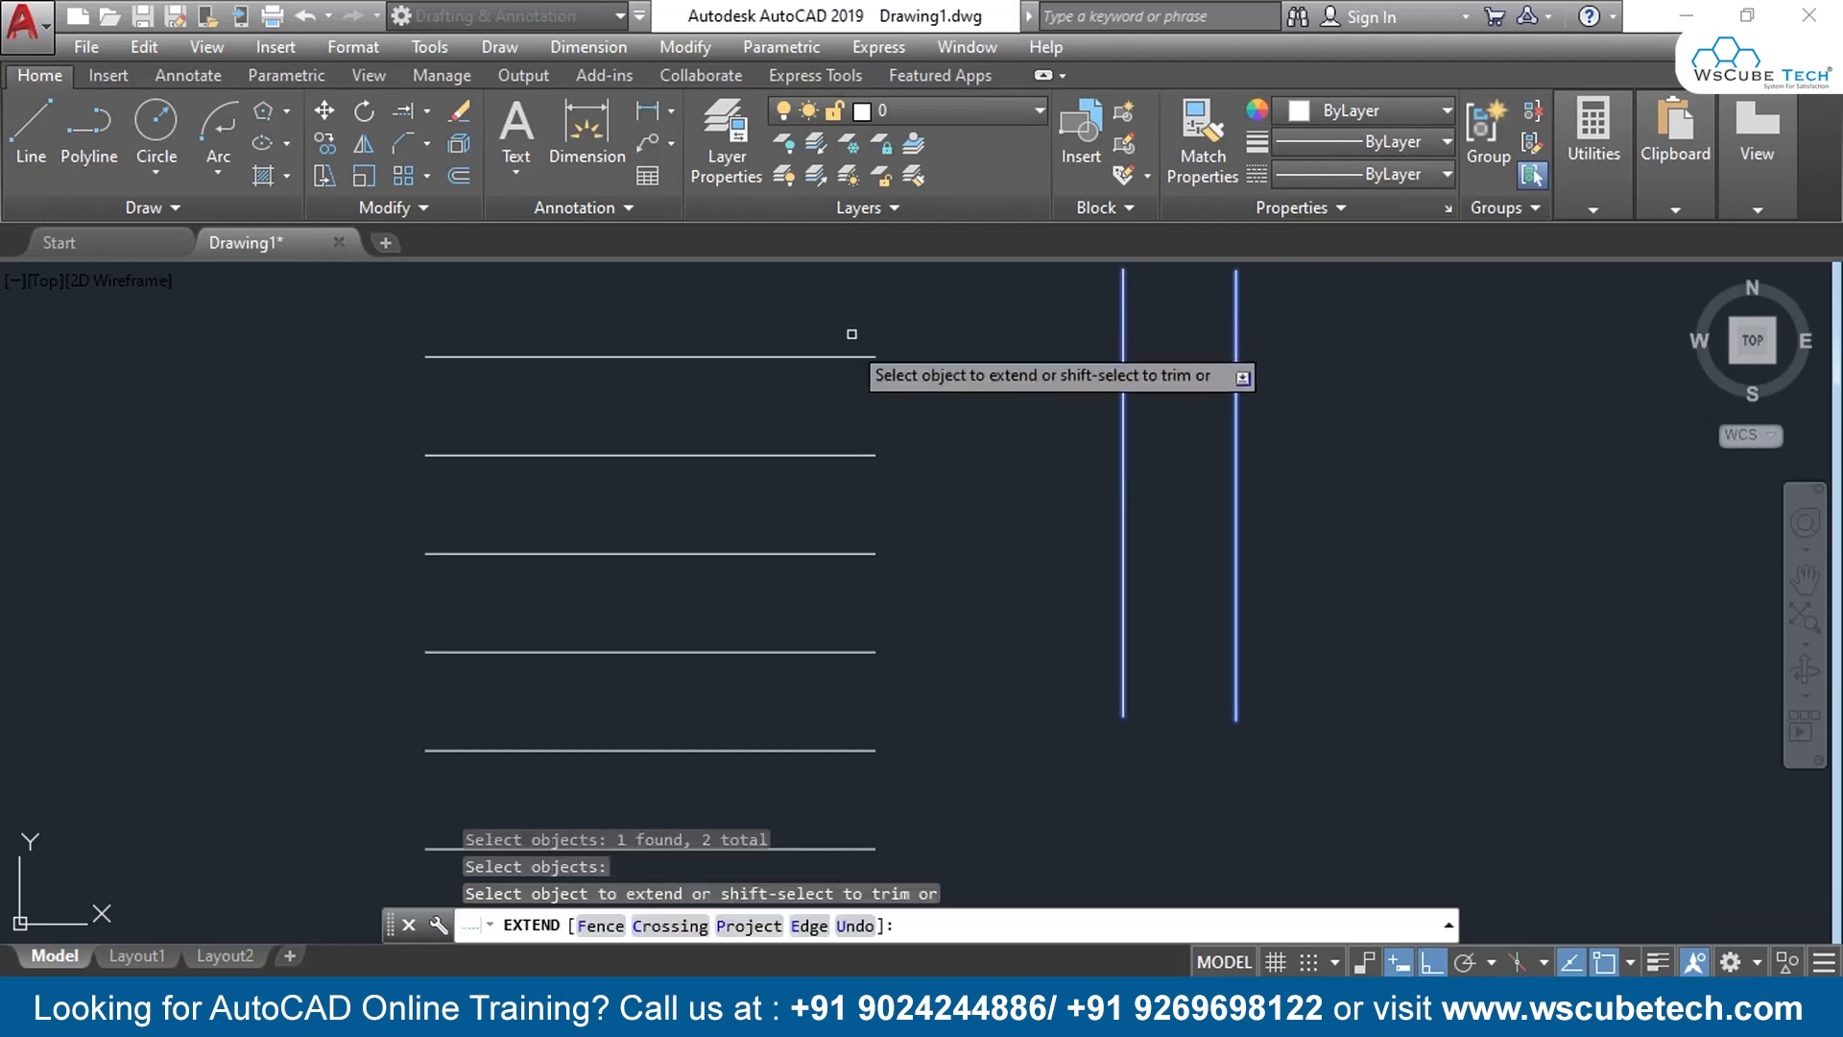
pyautogui.click(828, 360)
pyautogui.click(830, 455)
pyautogui.click(824, 553)
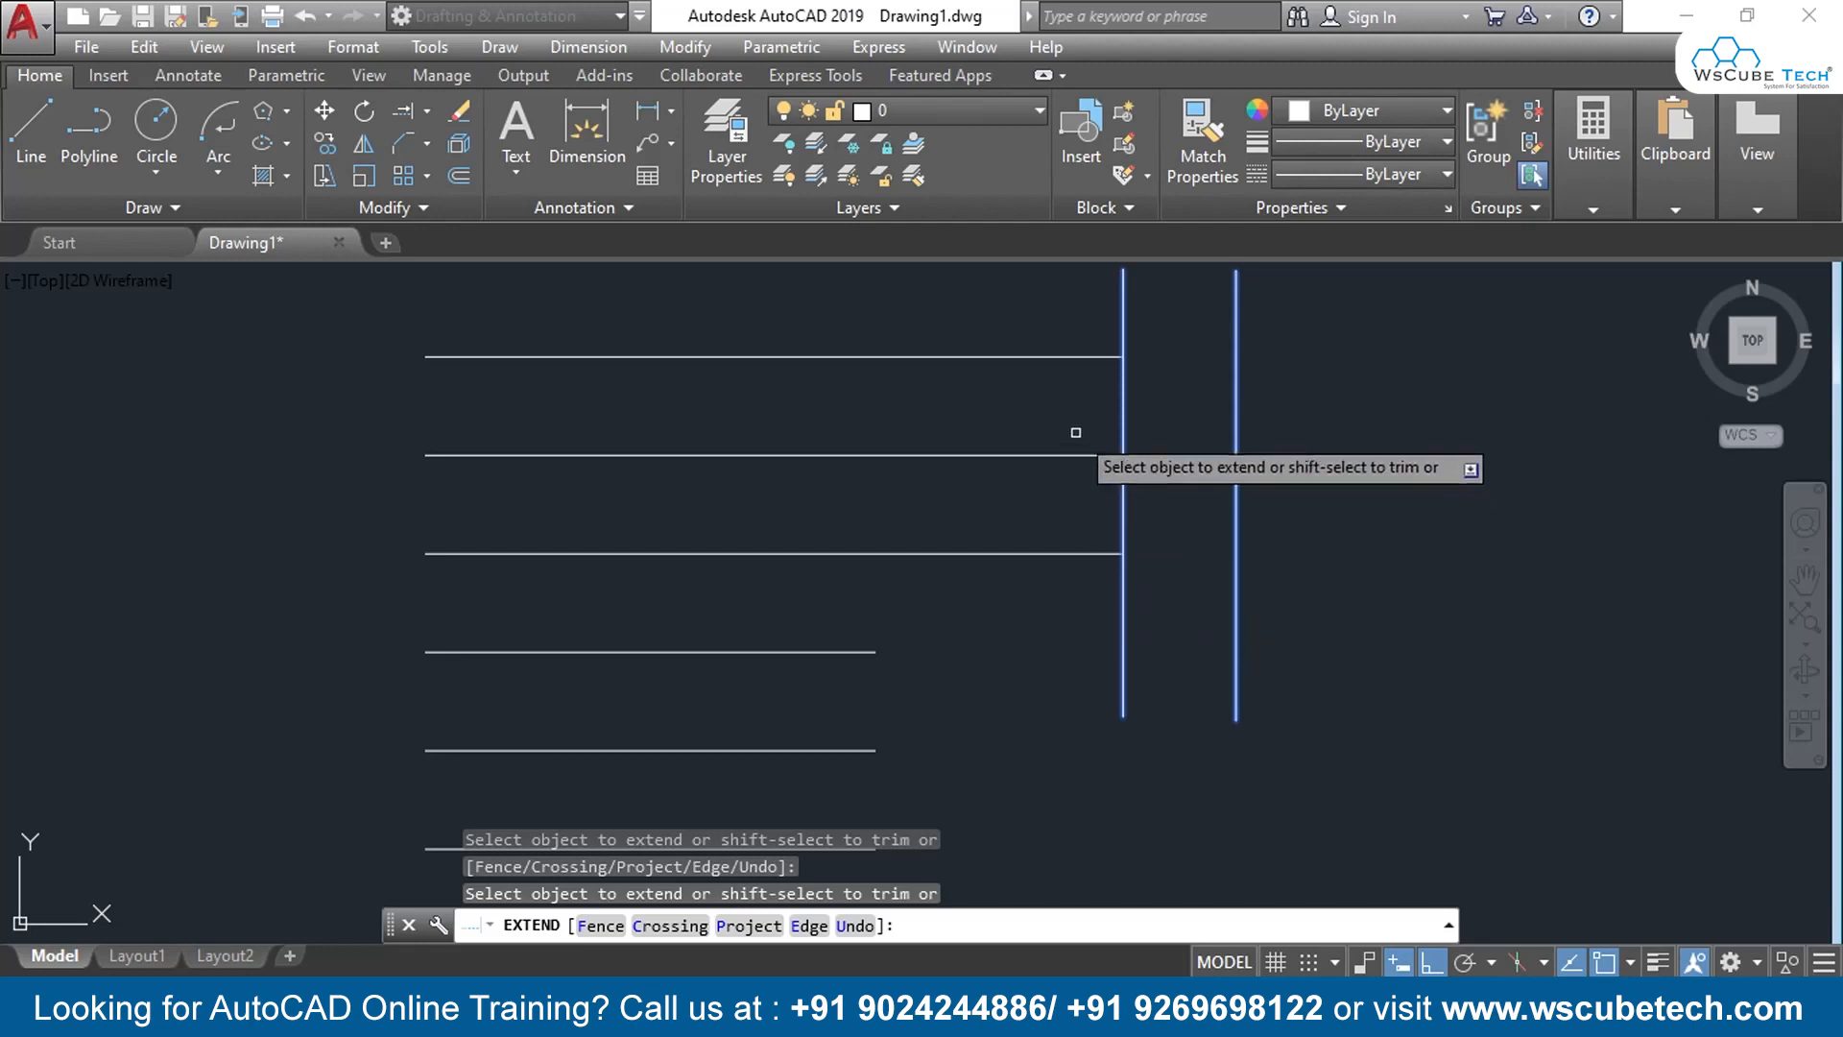
# Extend the same three horizontal lines on to the farther vertical line, end the command and undo the extensions
pyautogui.click(1065, 358)
pyautogui.click(1067, 456)
pyautogui.click(1067, 554)
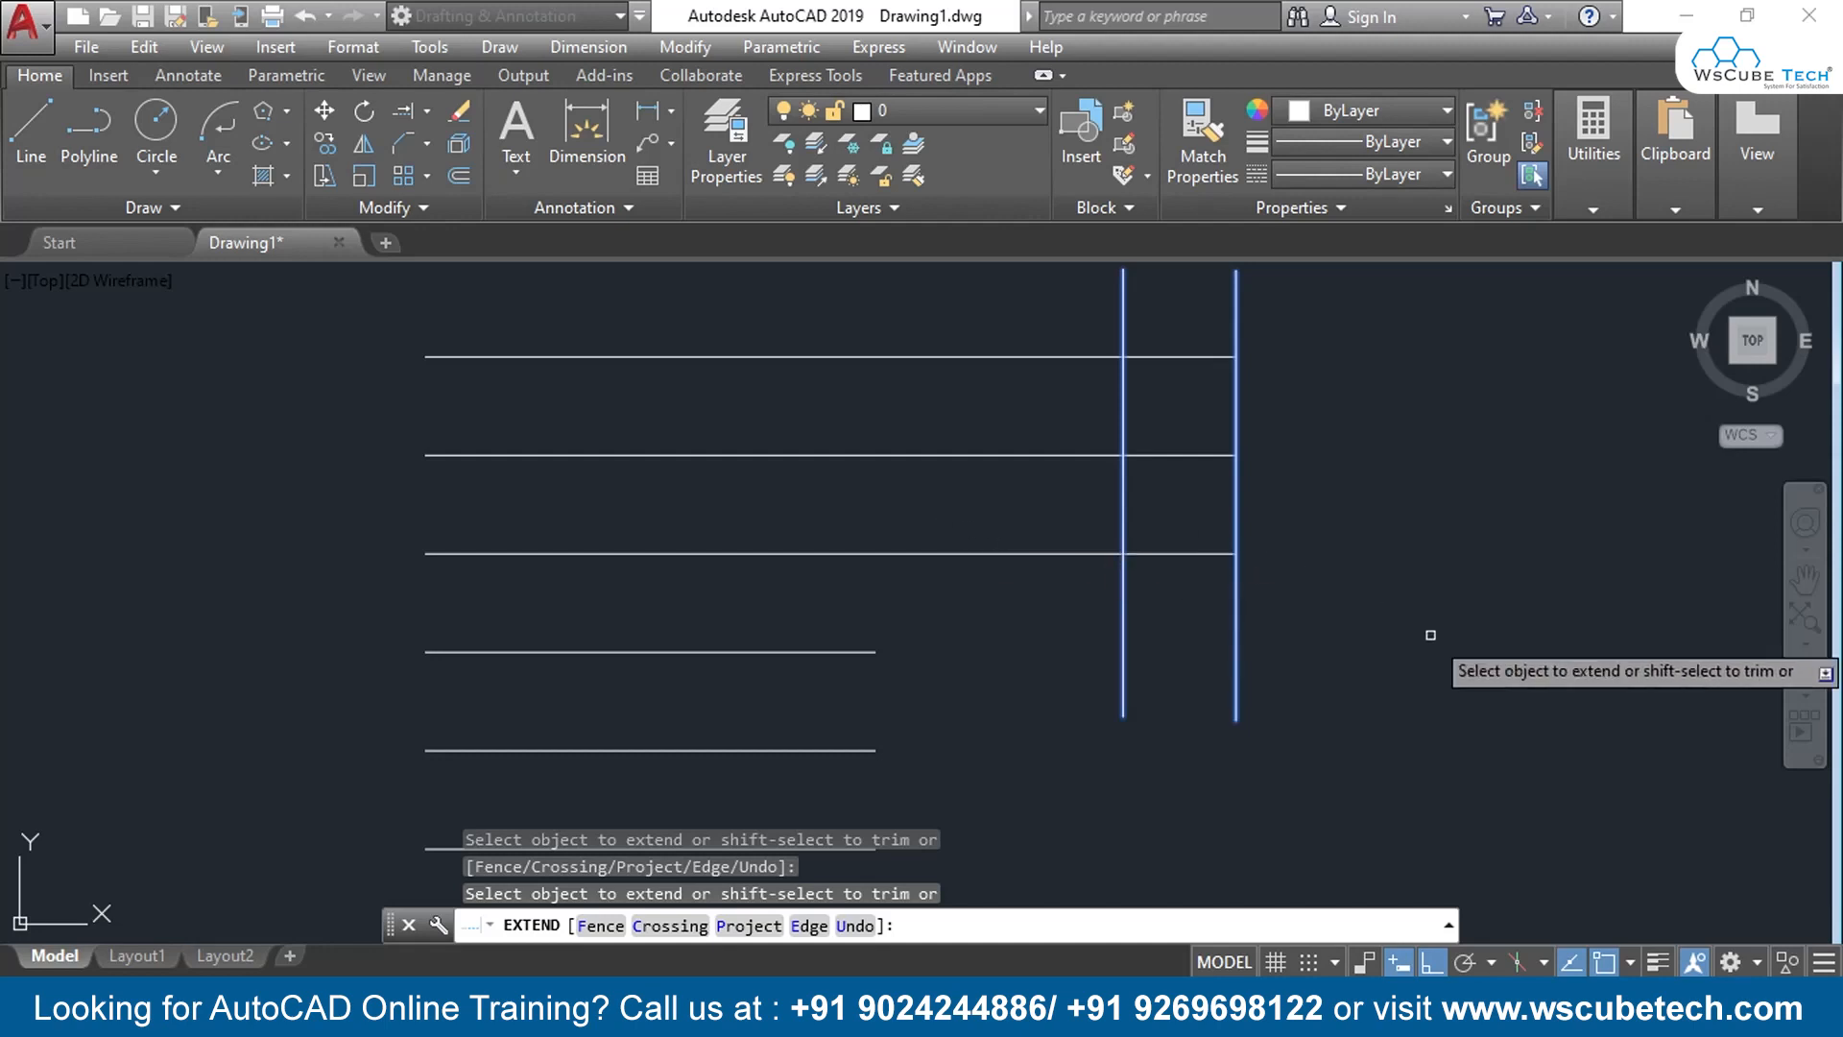
pyautogui.press('Escape')
pyautogui.hotkey('ctrl', 'z')
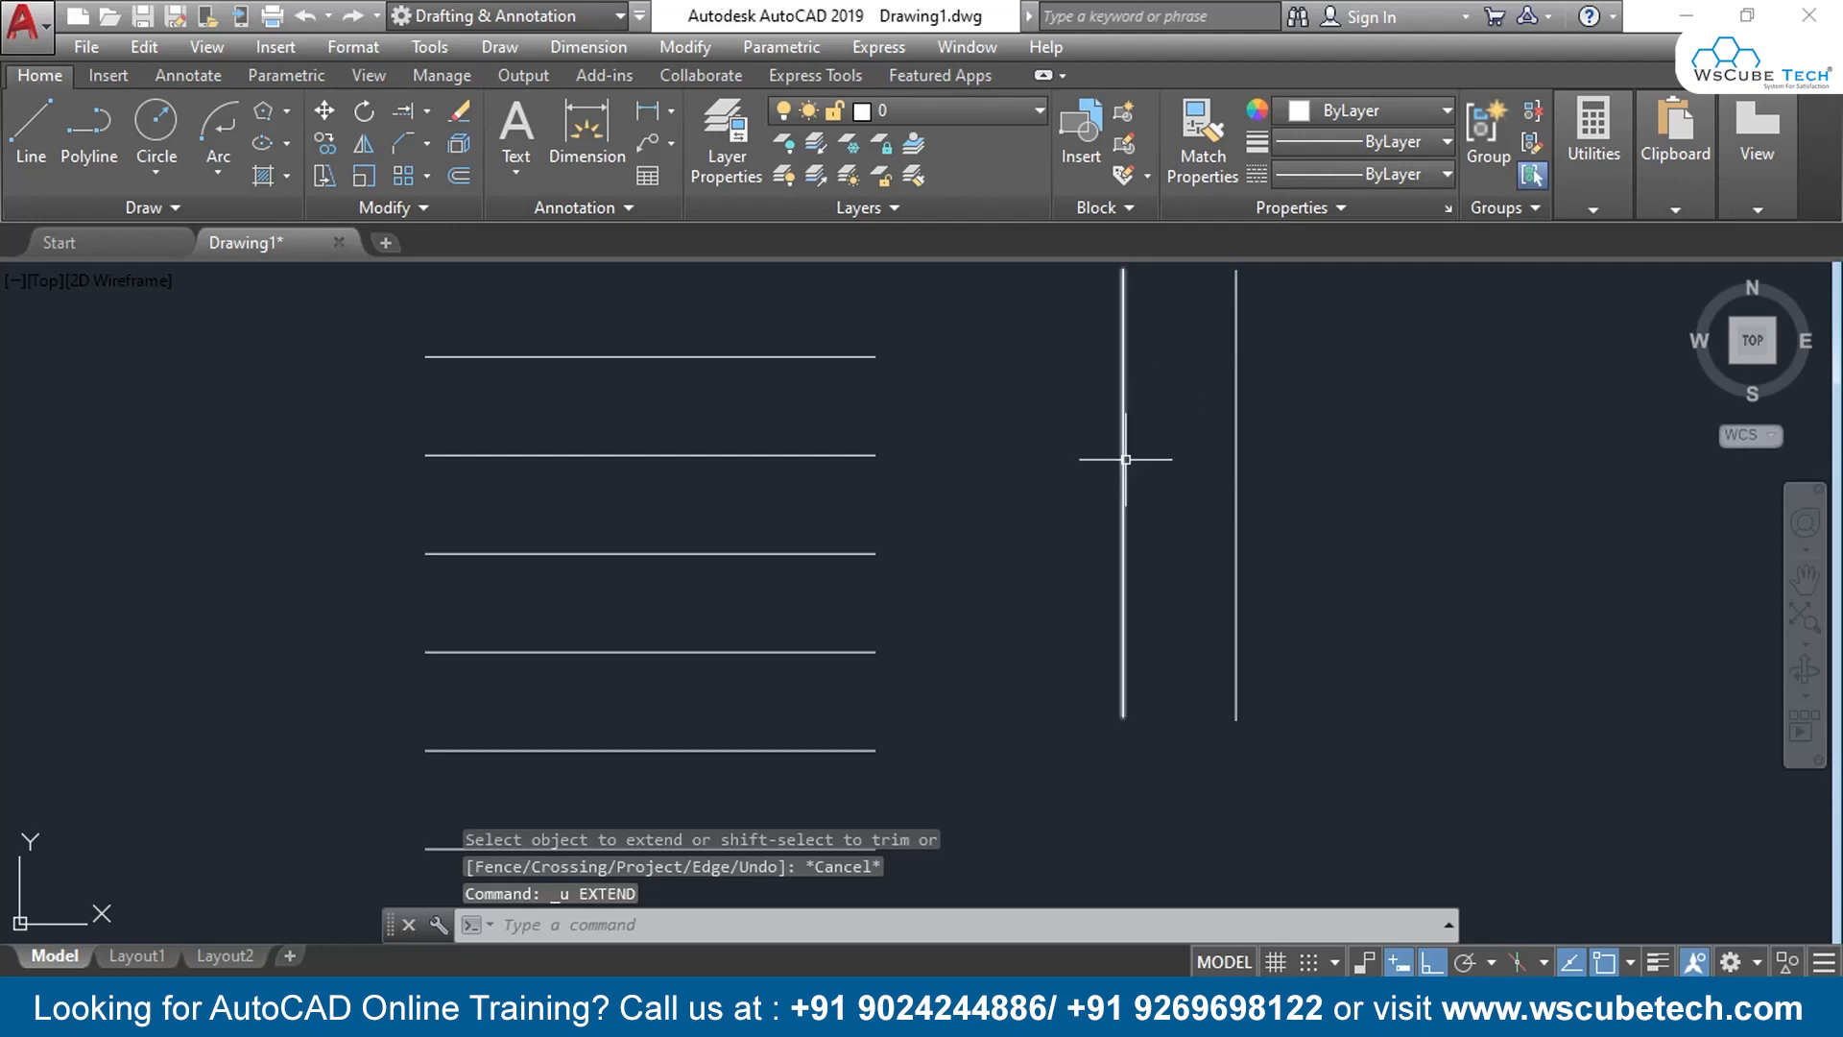
# Extend the top horizontal line with only the nearer vertical line as boundary, try extending it further, and undo the command
pyautogui.write('Ex')
pyautogui.press('Return')
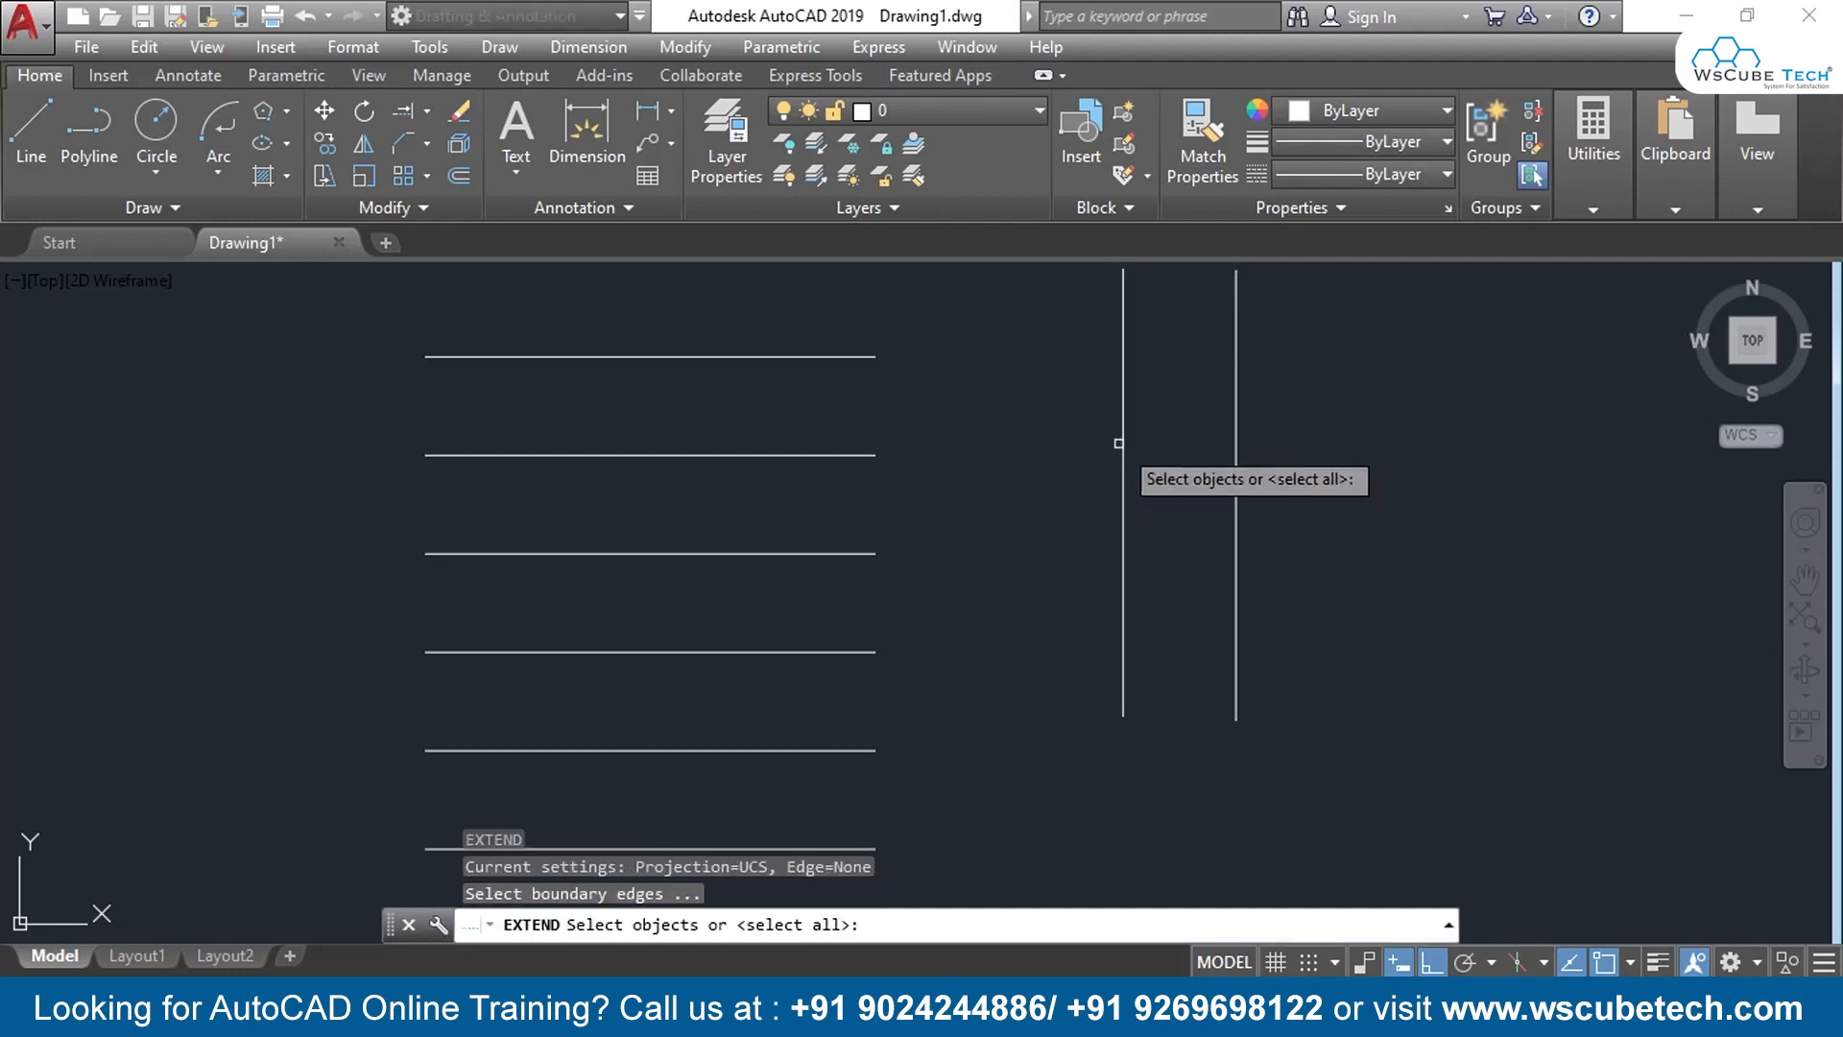
pyautogui.click(1122, 444)
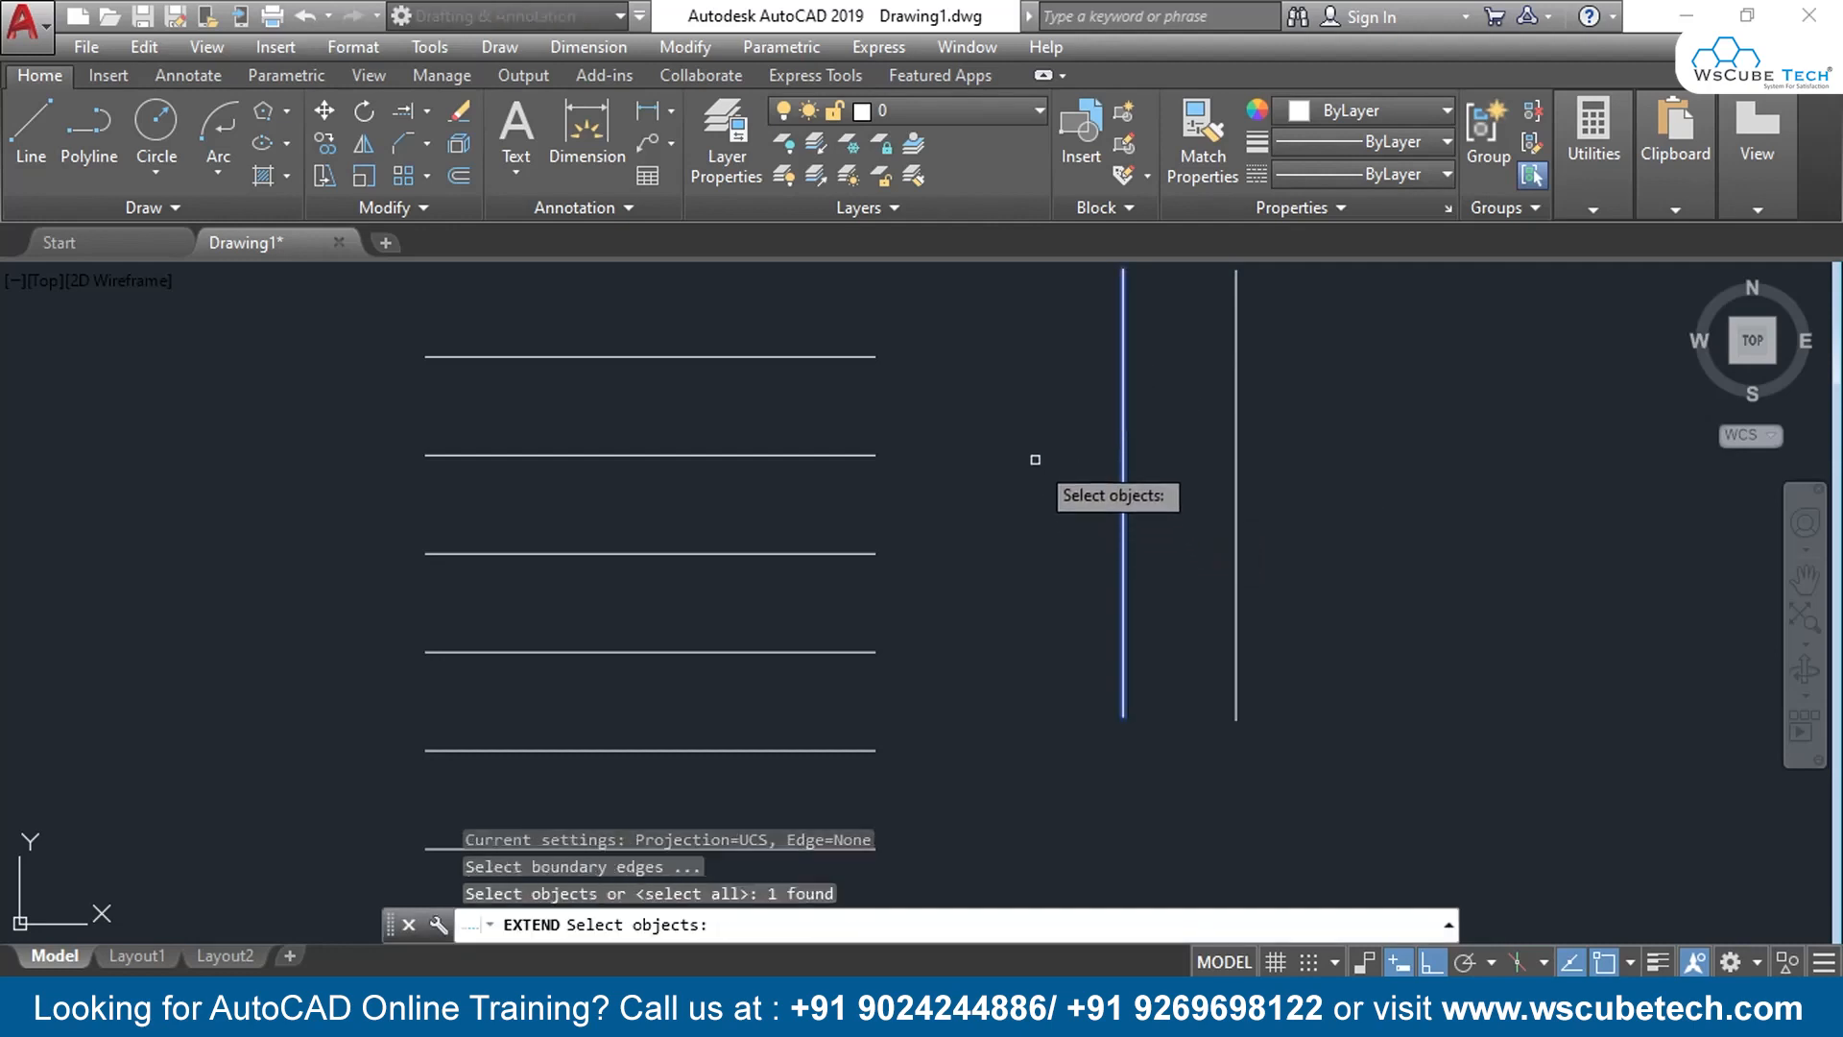
pyautogui.press('Return')
pyautogui.click(845, 356)
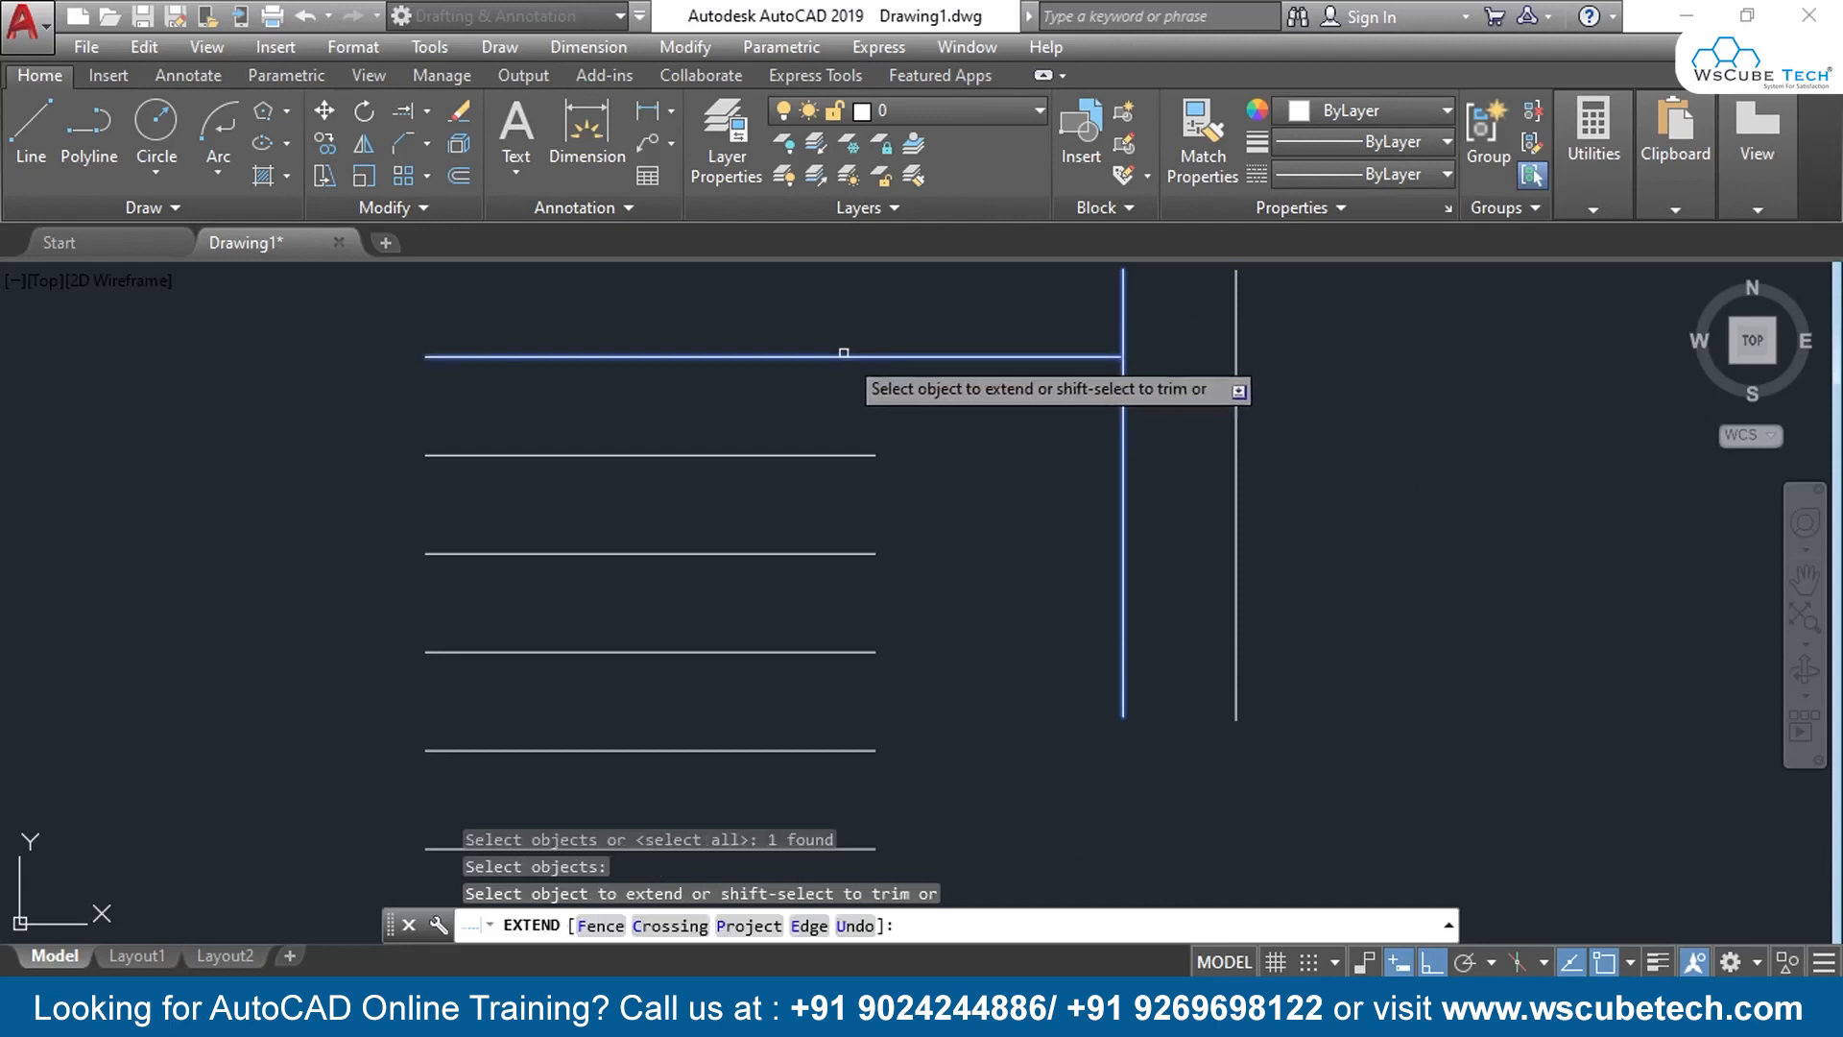
pyautogui.click(1068, 359)
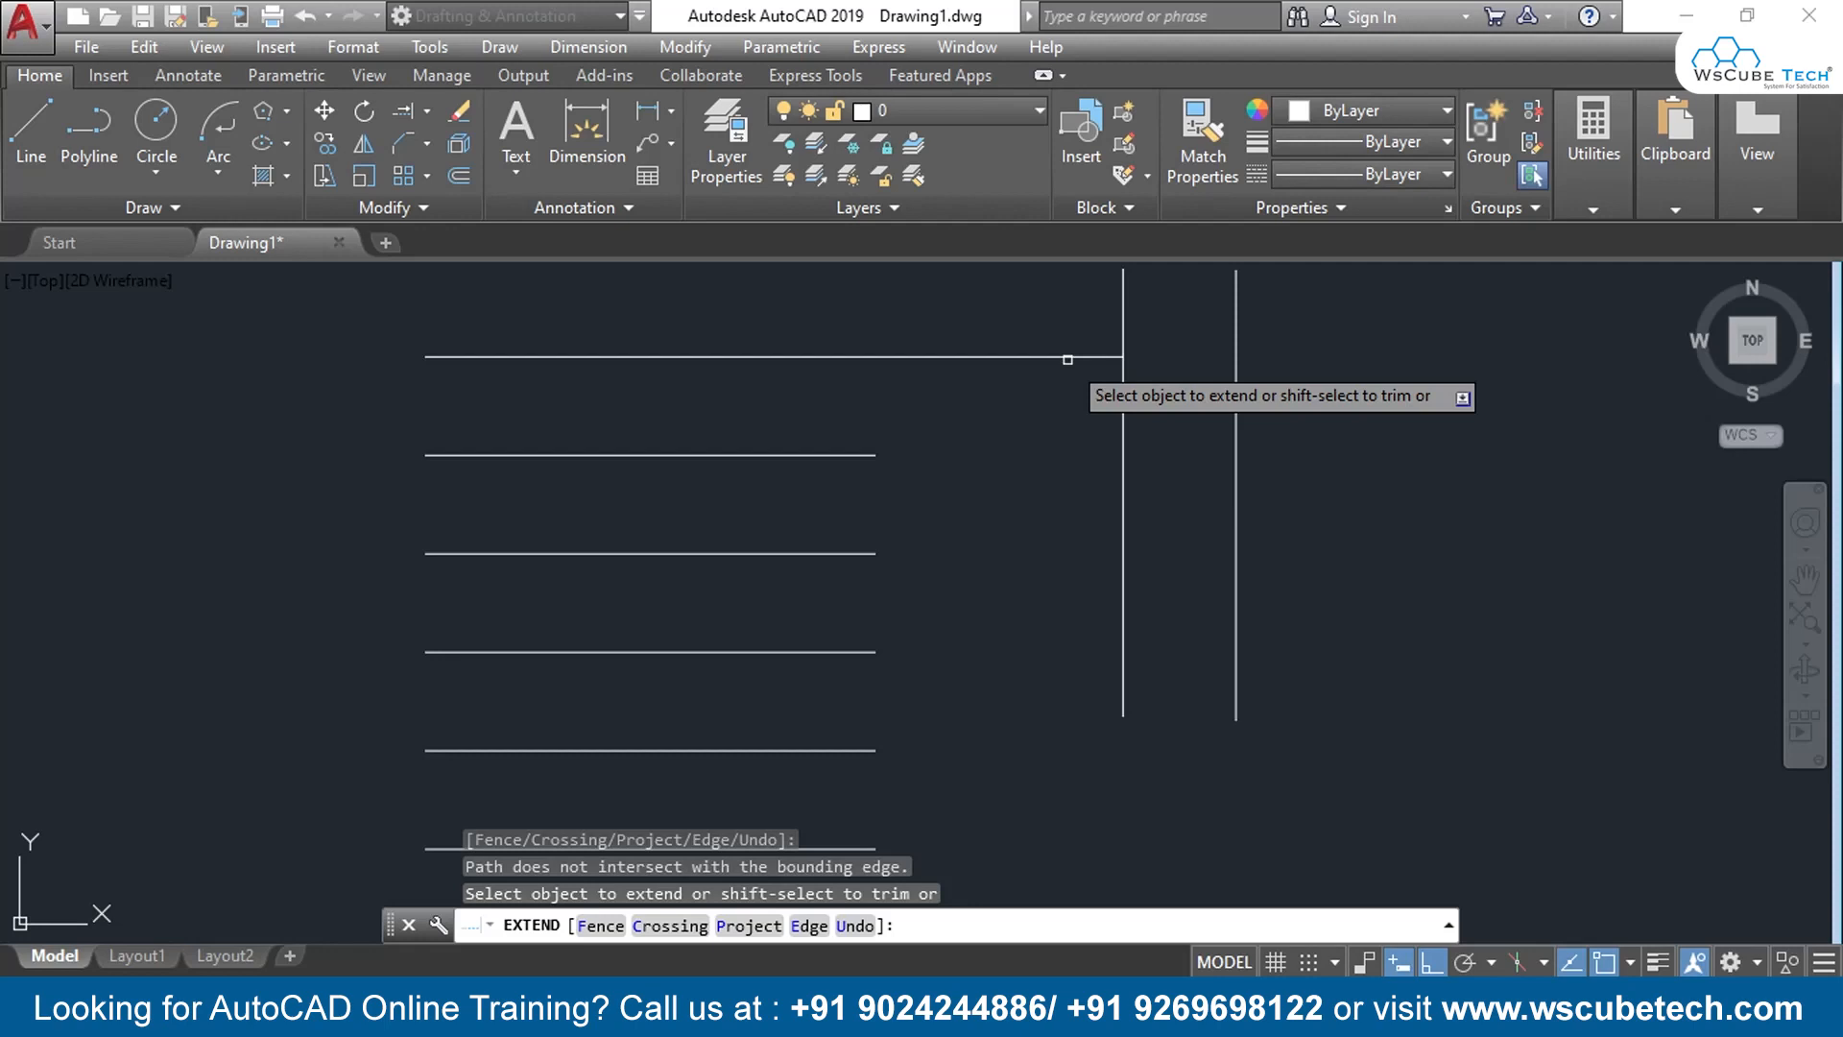
pyautogui.press('Escape')
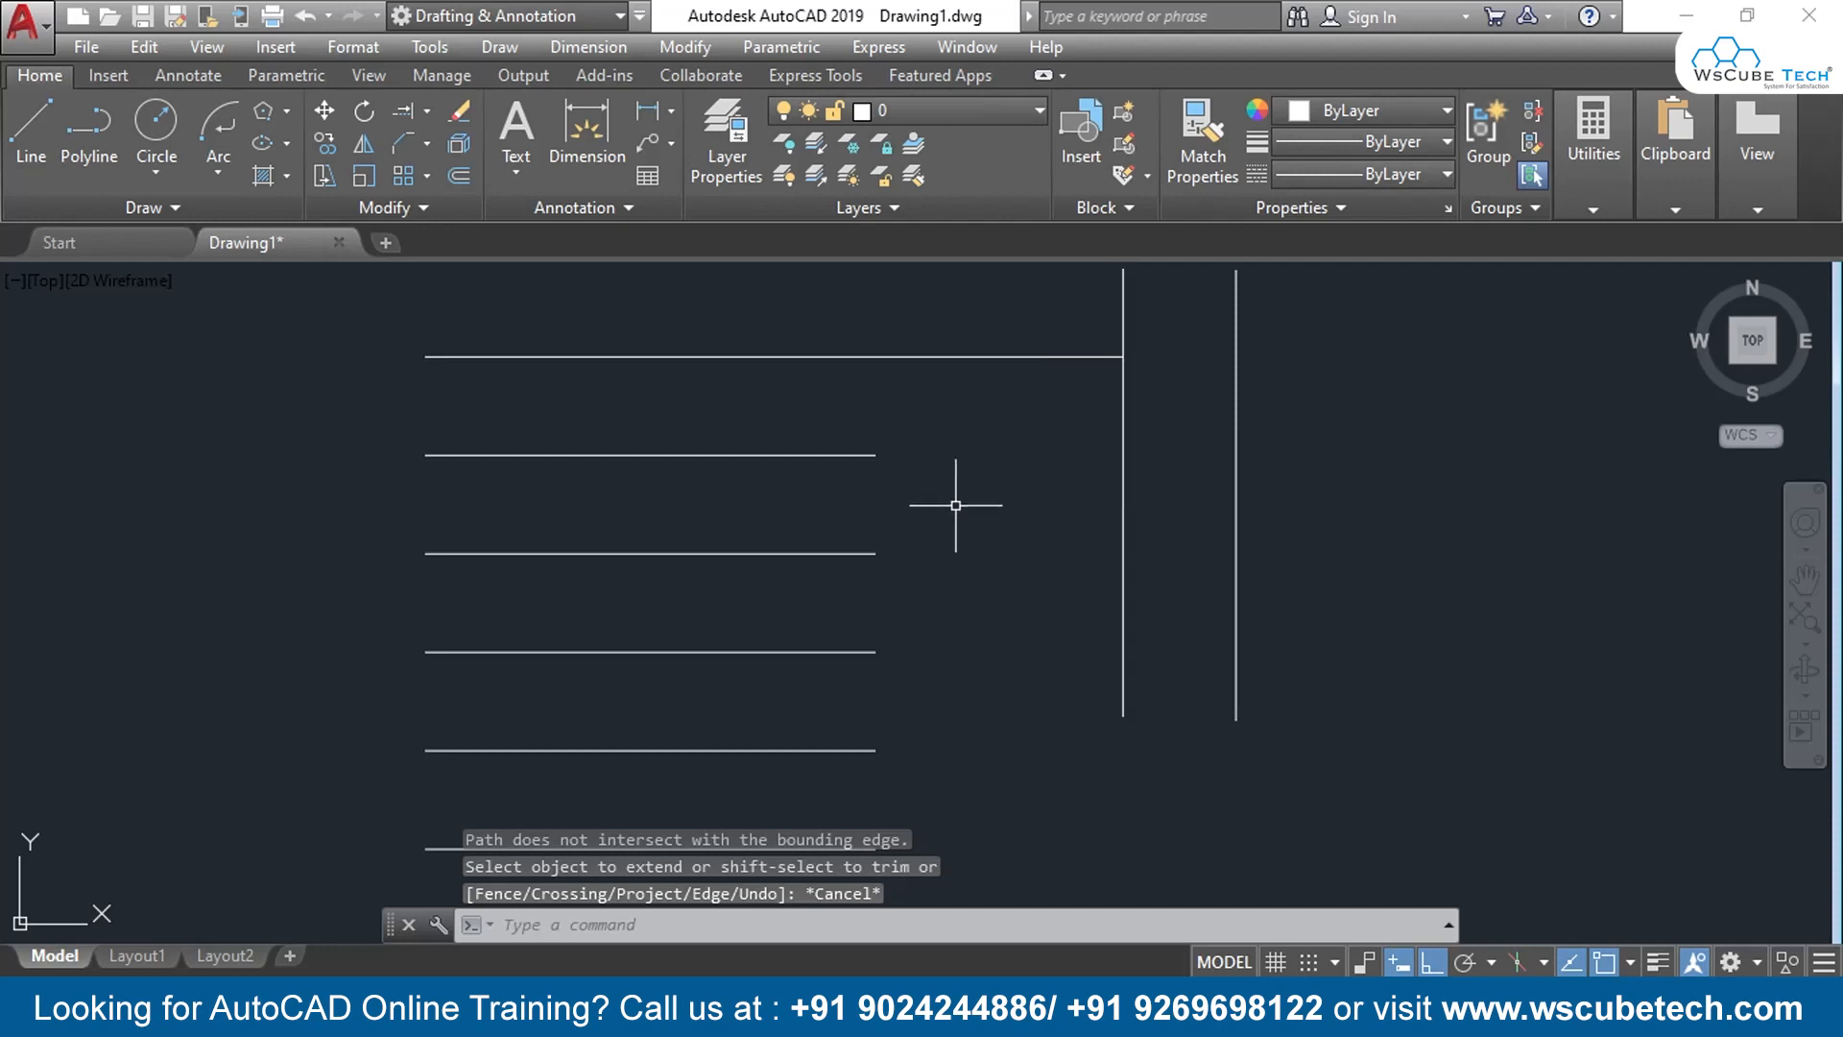
pyautogui.hotkey('ctrl', 'z')
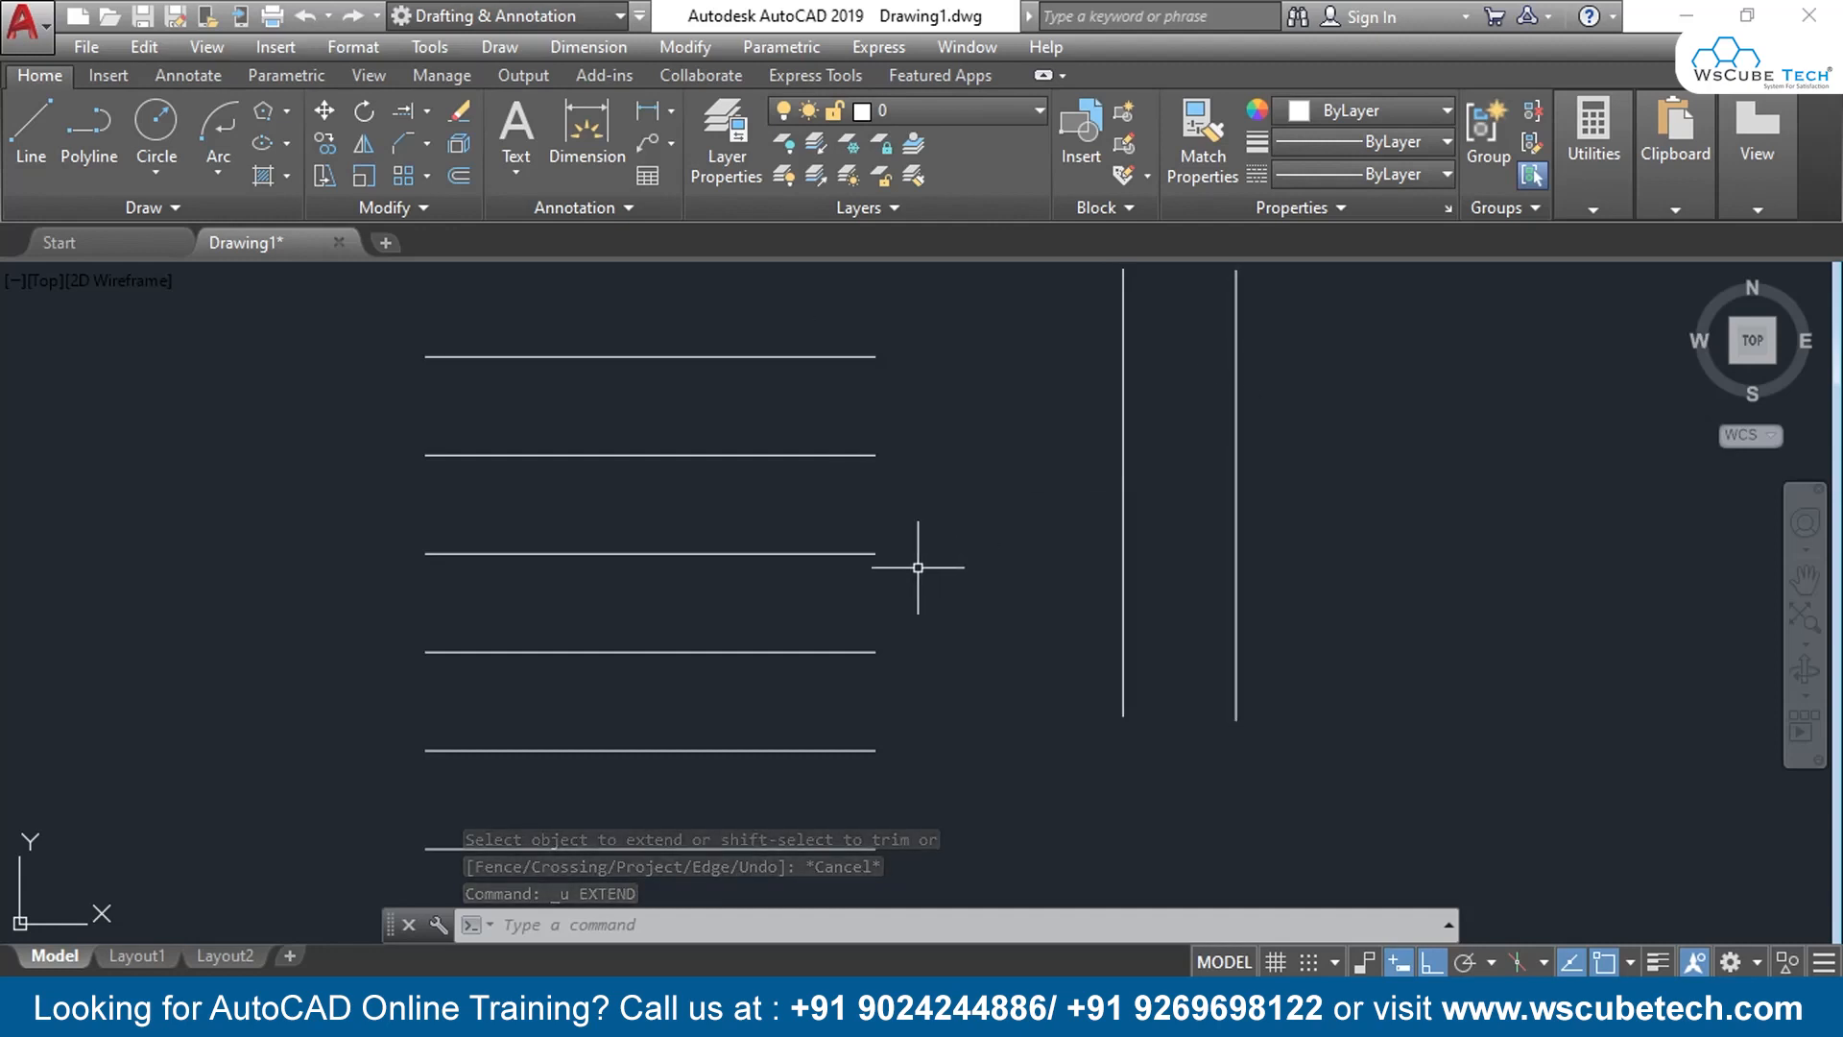
# Extend the first, second and fourth horizontal lines to the nearer vertical line with a zigzag fence bypassing the third, and undo it
pyautogui.moveTo(951, 618)
pyautogui.mouseDown(button='middle')
pyautogui.moveTo(1267, 609)
pyautogui.moveTo(1181, 608)
pyautogui.moveTo(1123, 554)
pyautogui.mouseUp(button='middle')
pyautogui.scroll(-2, 1056, 662)
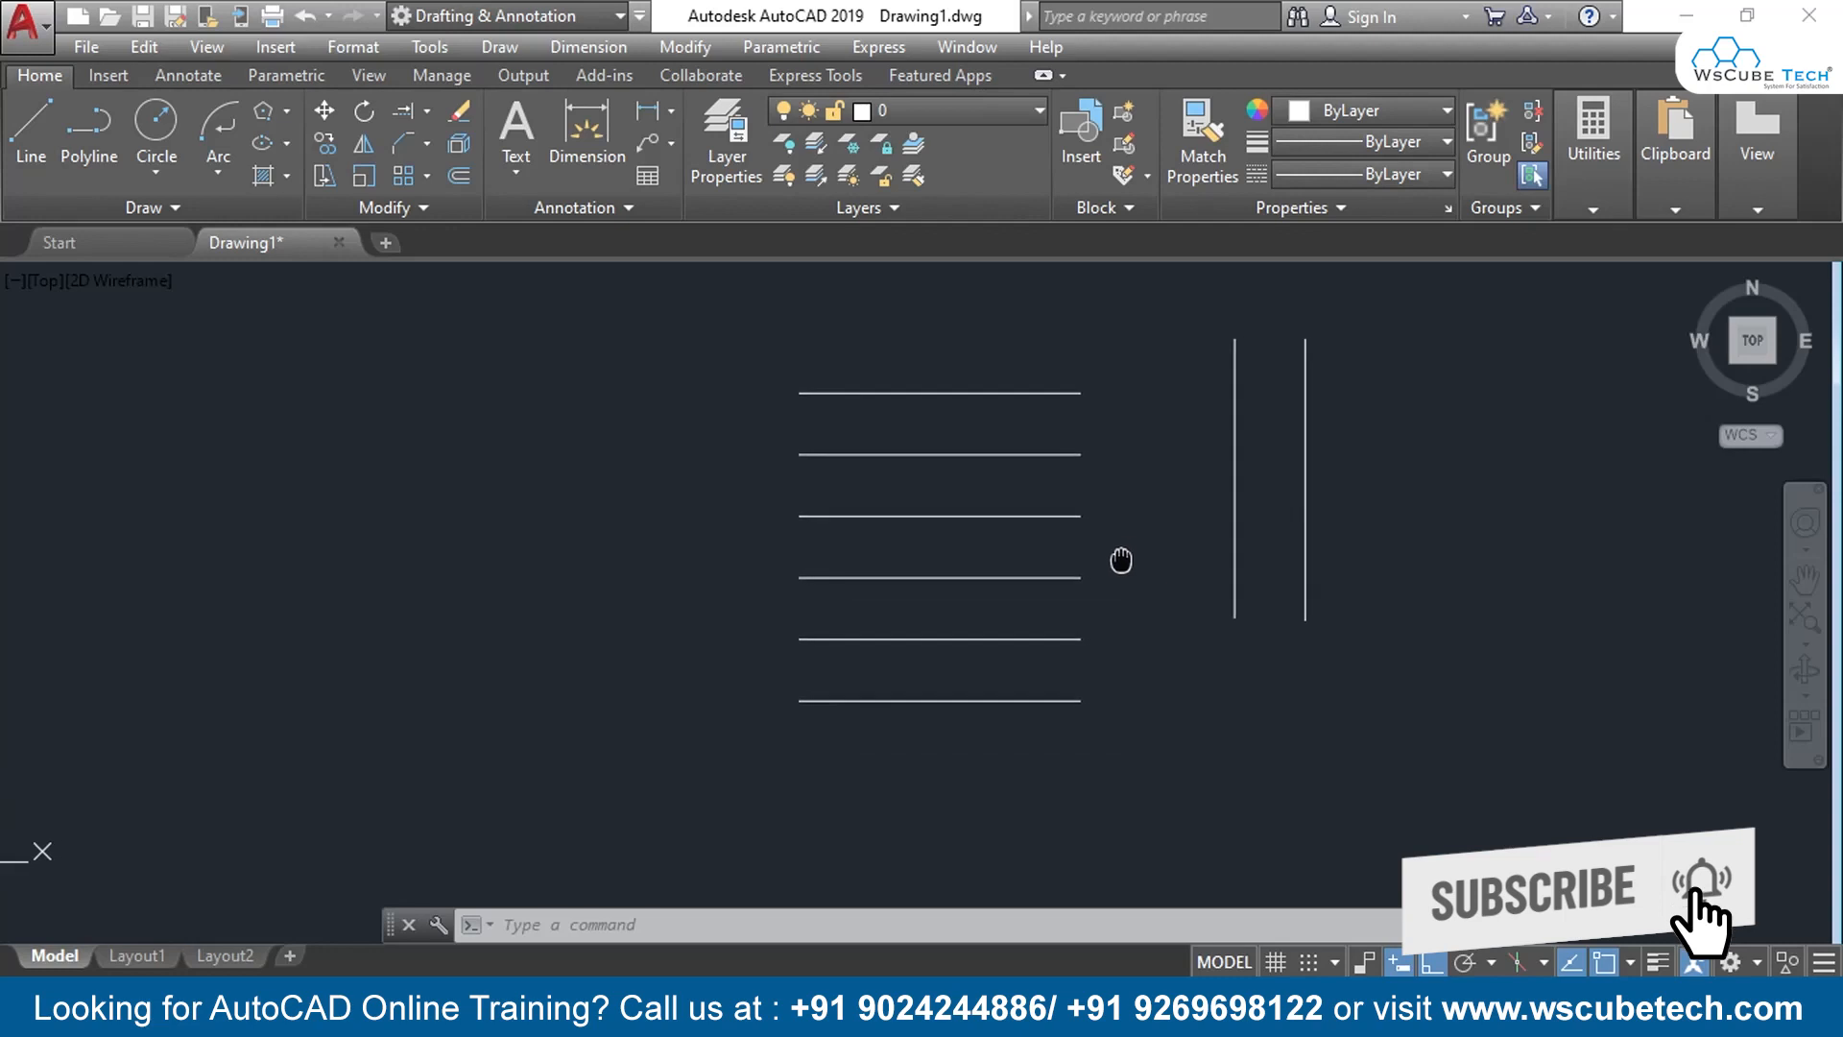
pyautogui.write('ex')
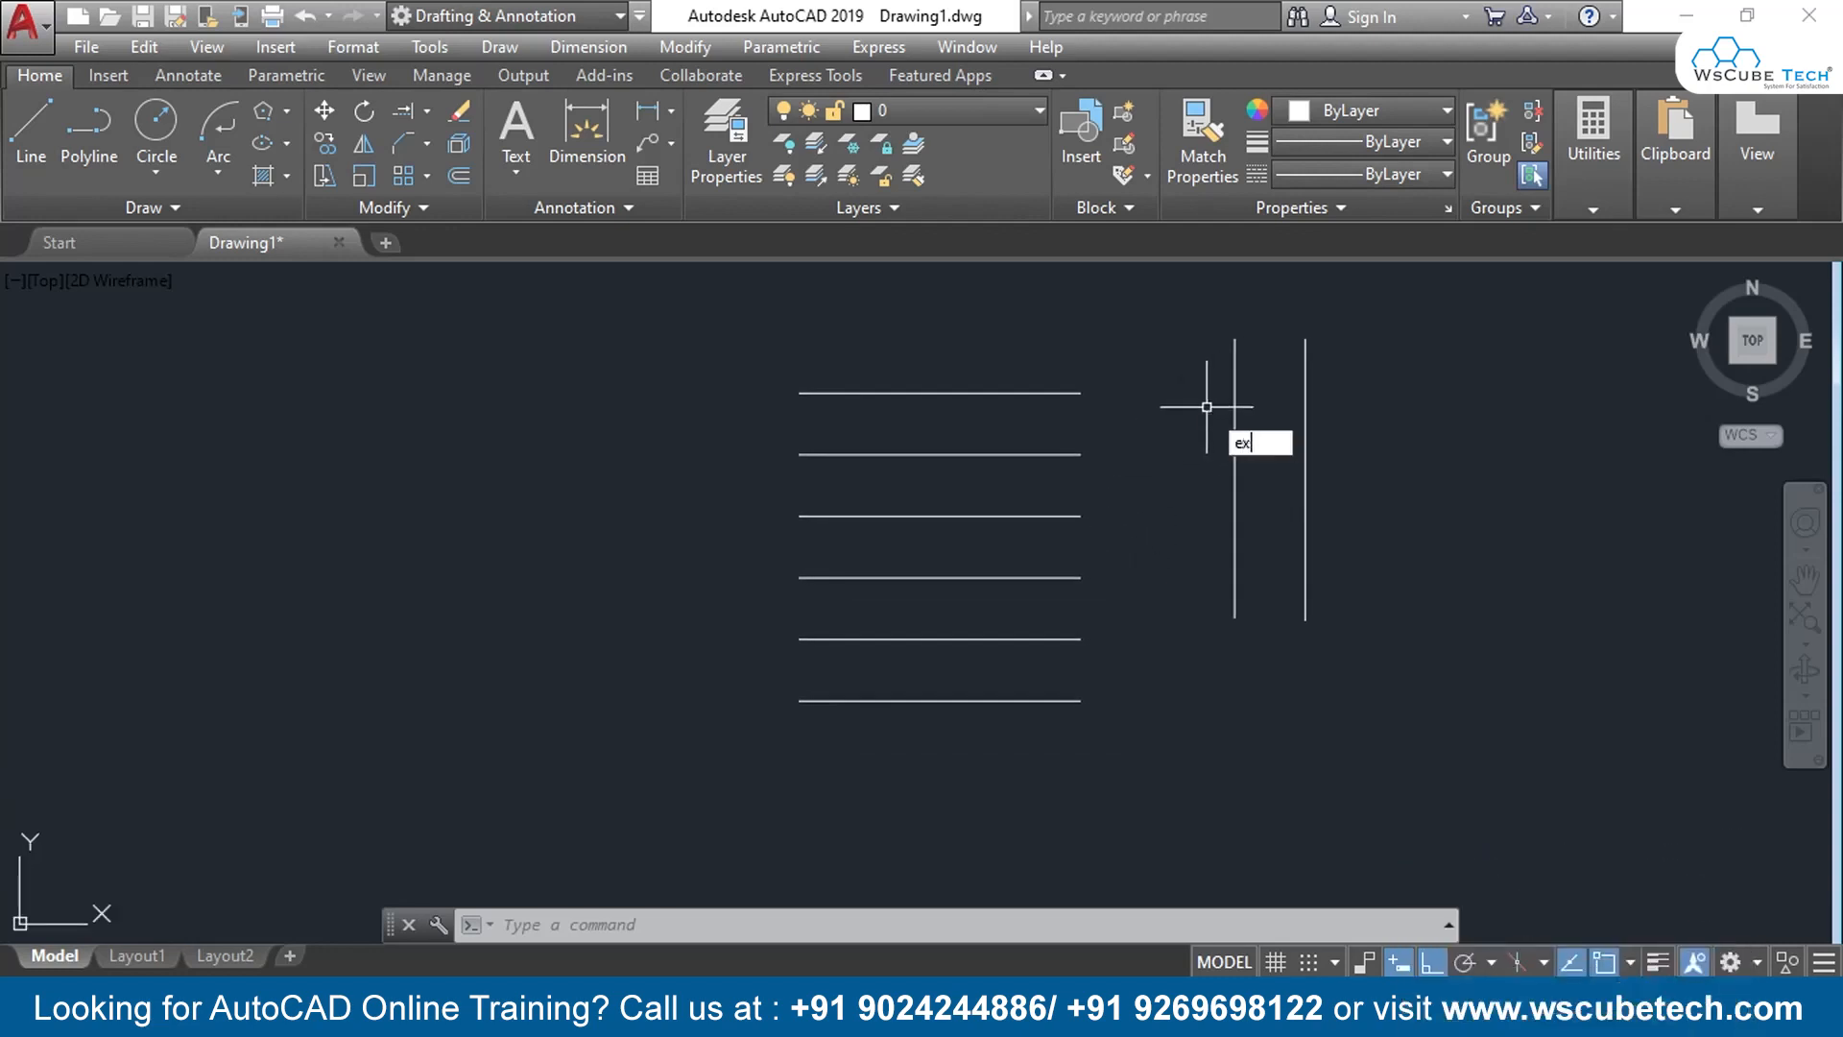
pyautogui.press('Return')
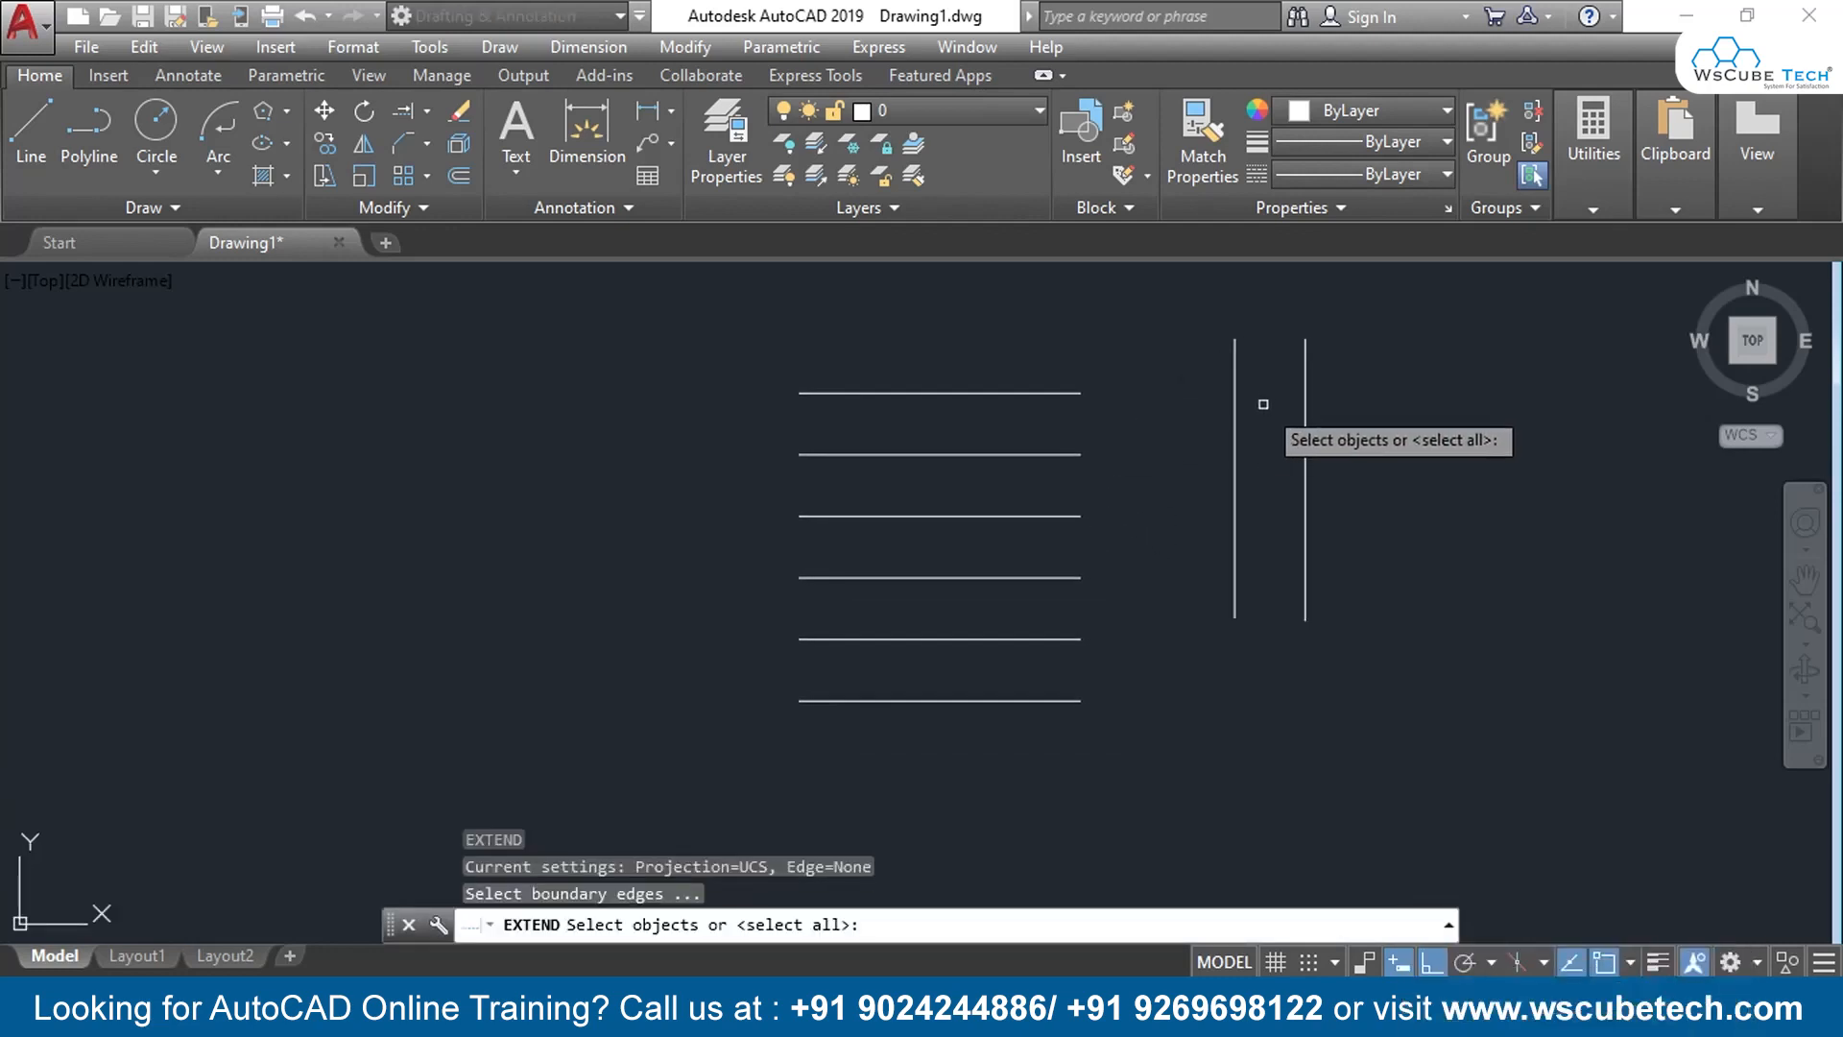
pyautogui.click(1234, 430)
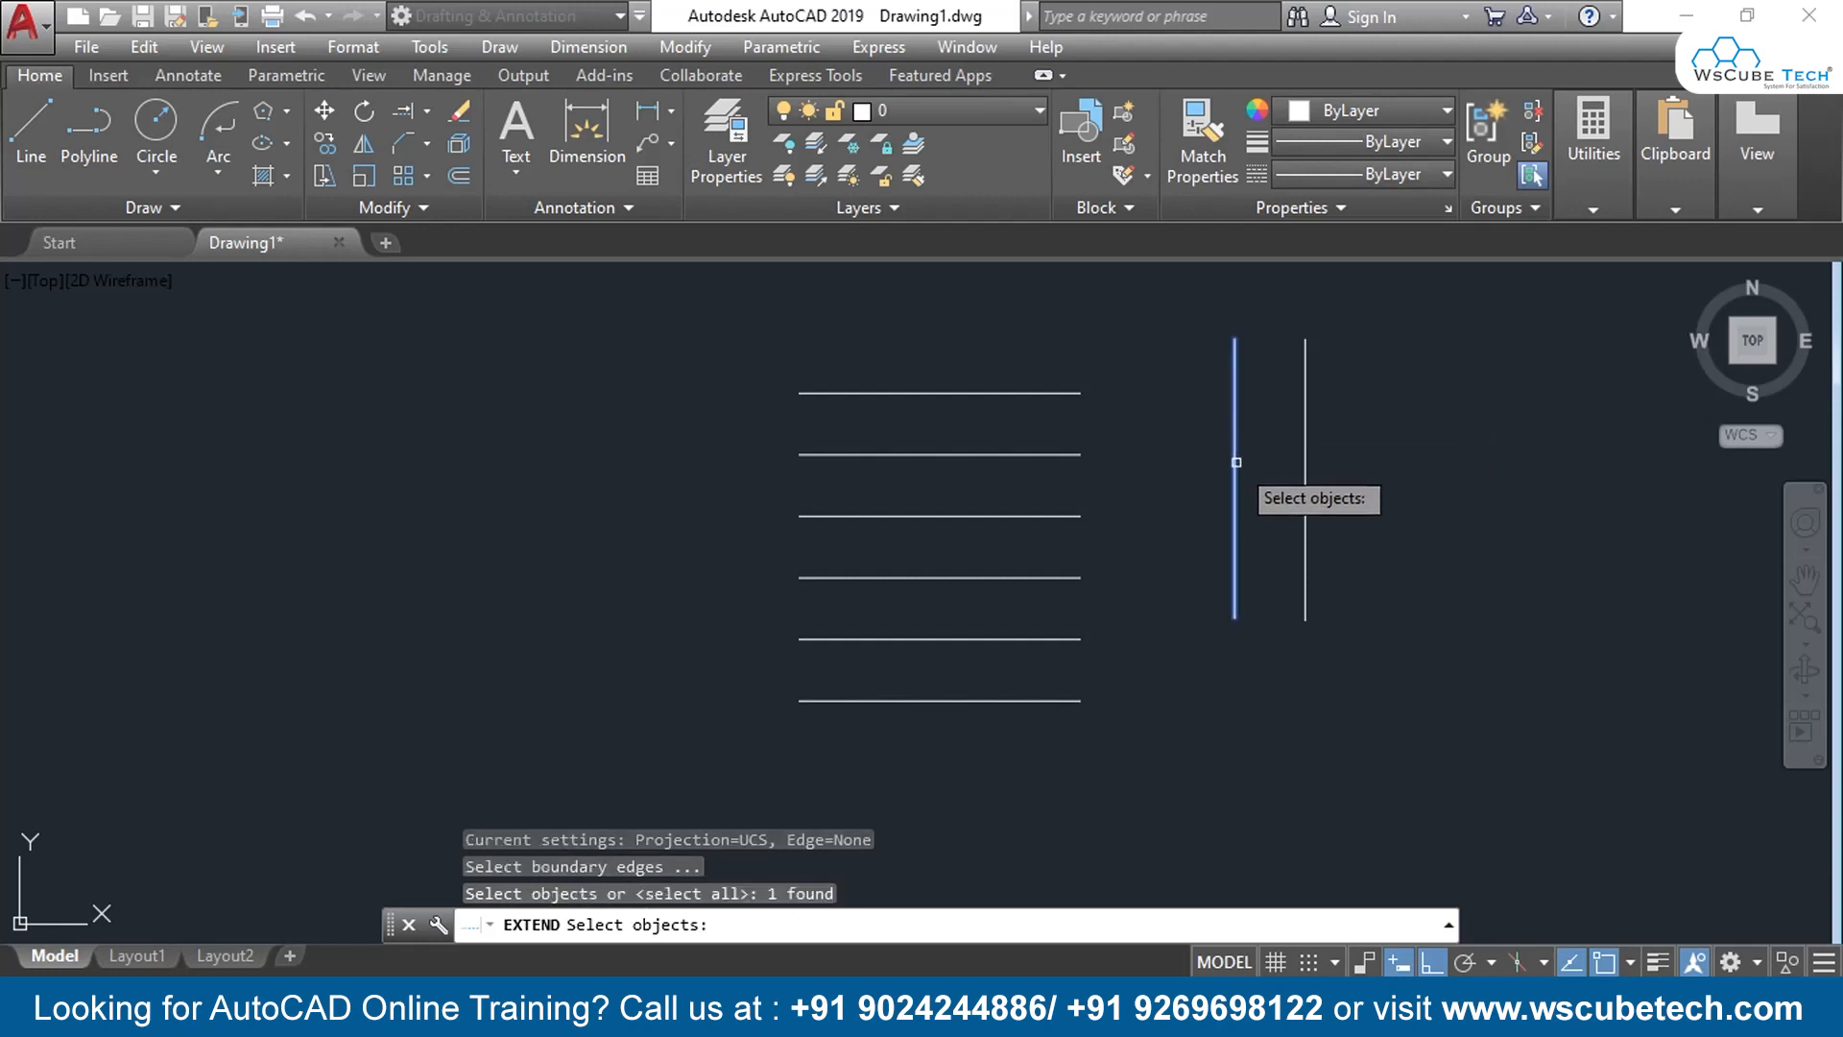
pyautogui.press('Return')
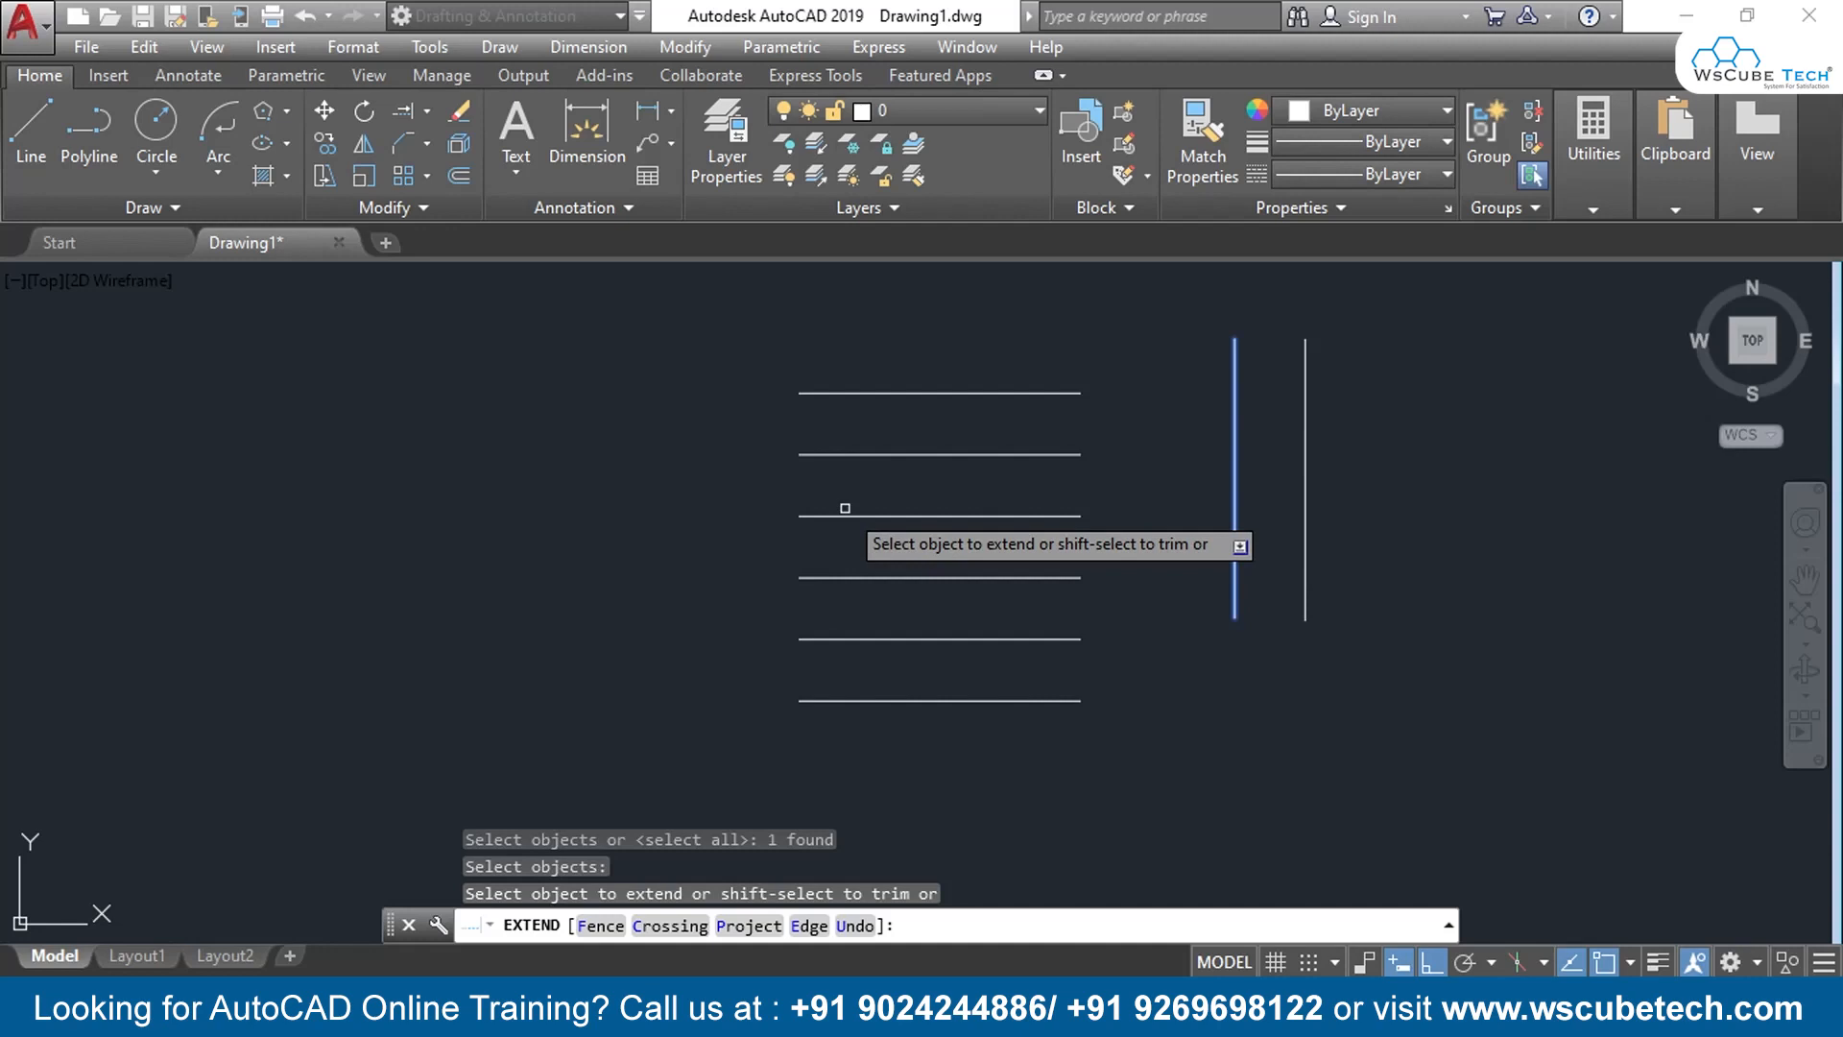
pyautogui.write('f')
pyautogui.press('Return')
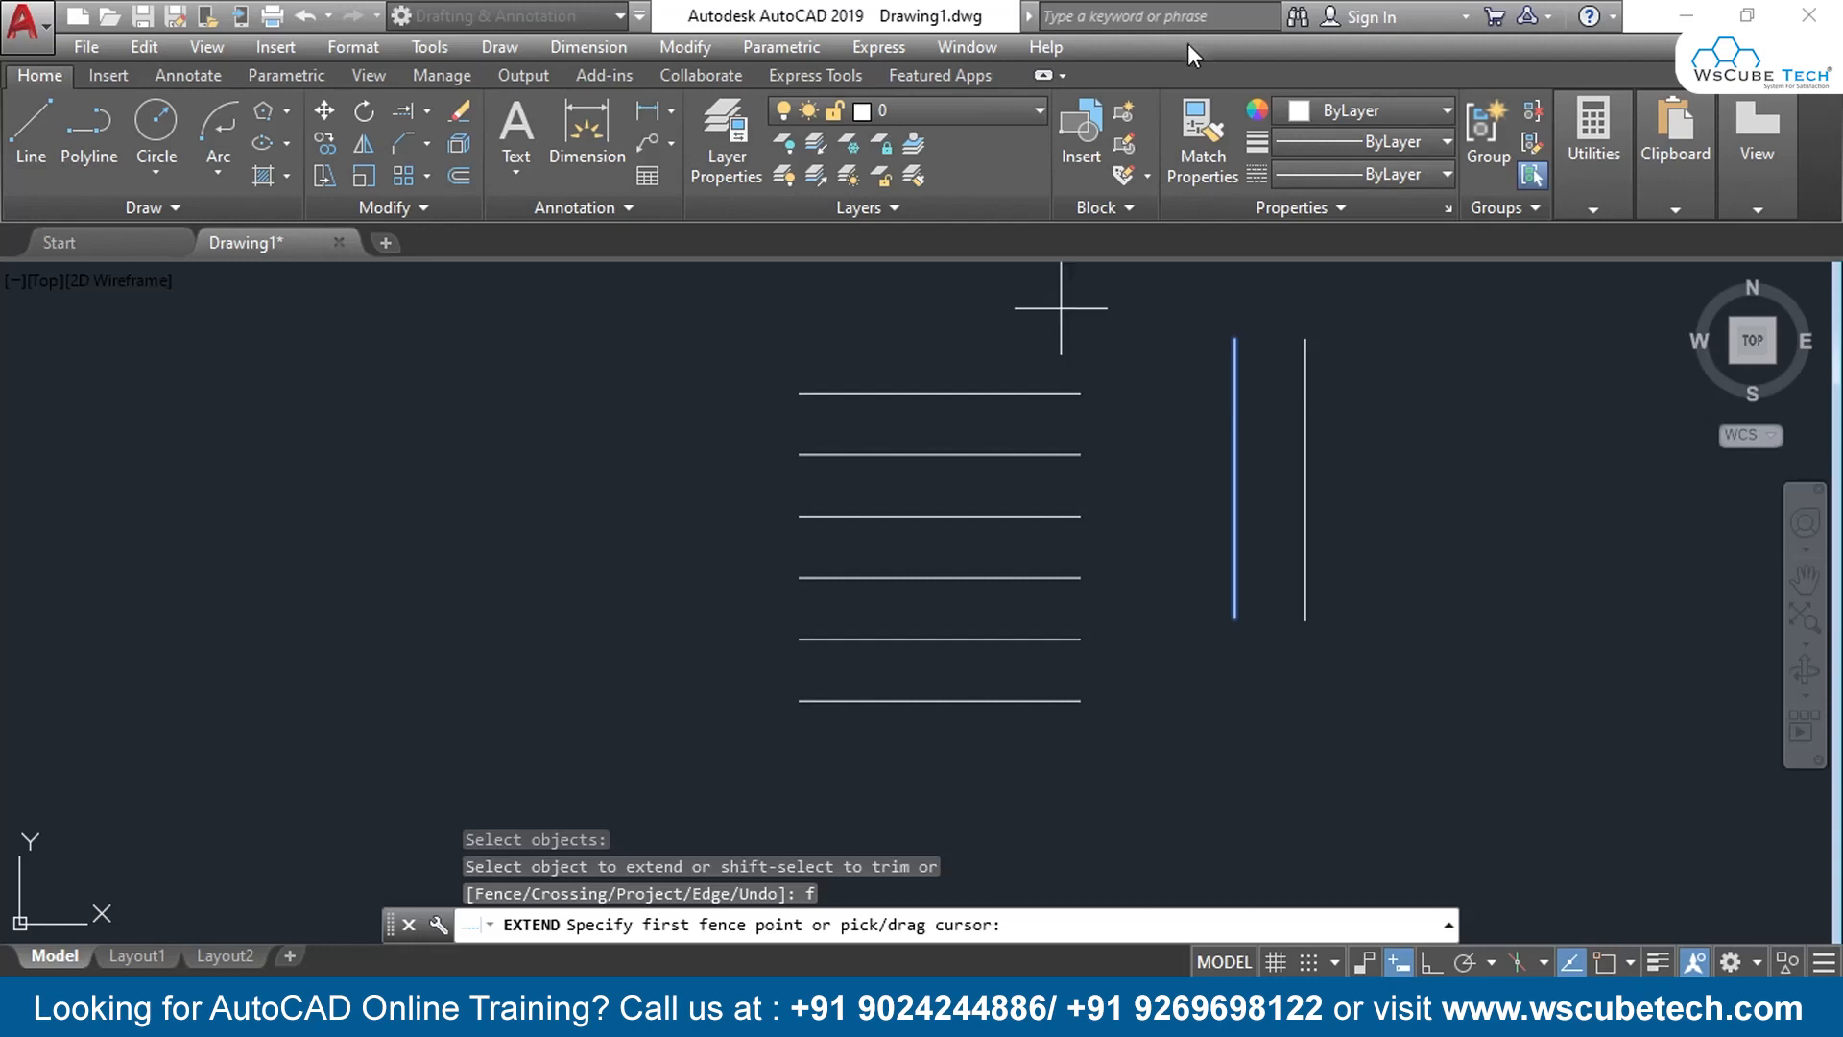
pyautogui.click(955, 334)
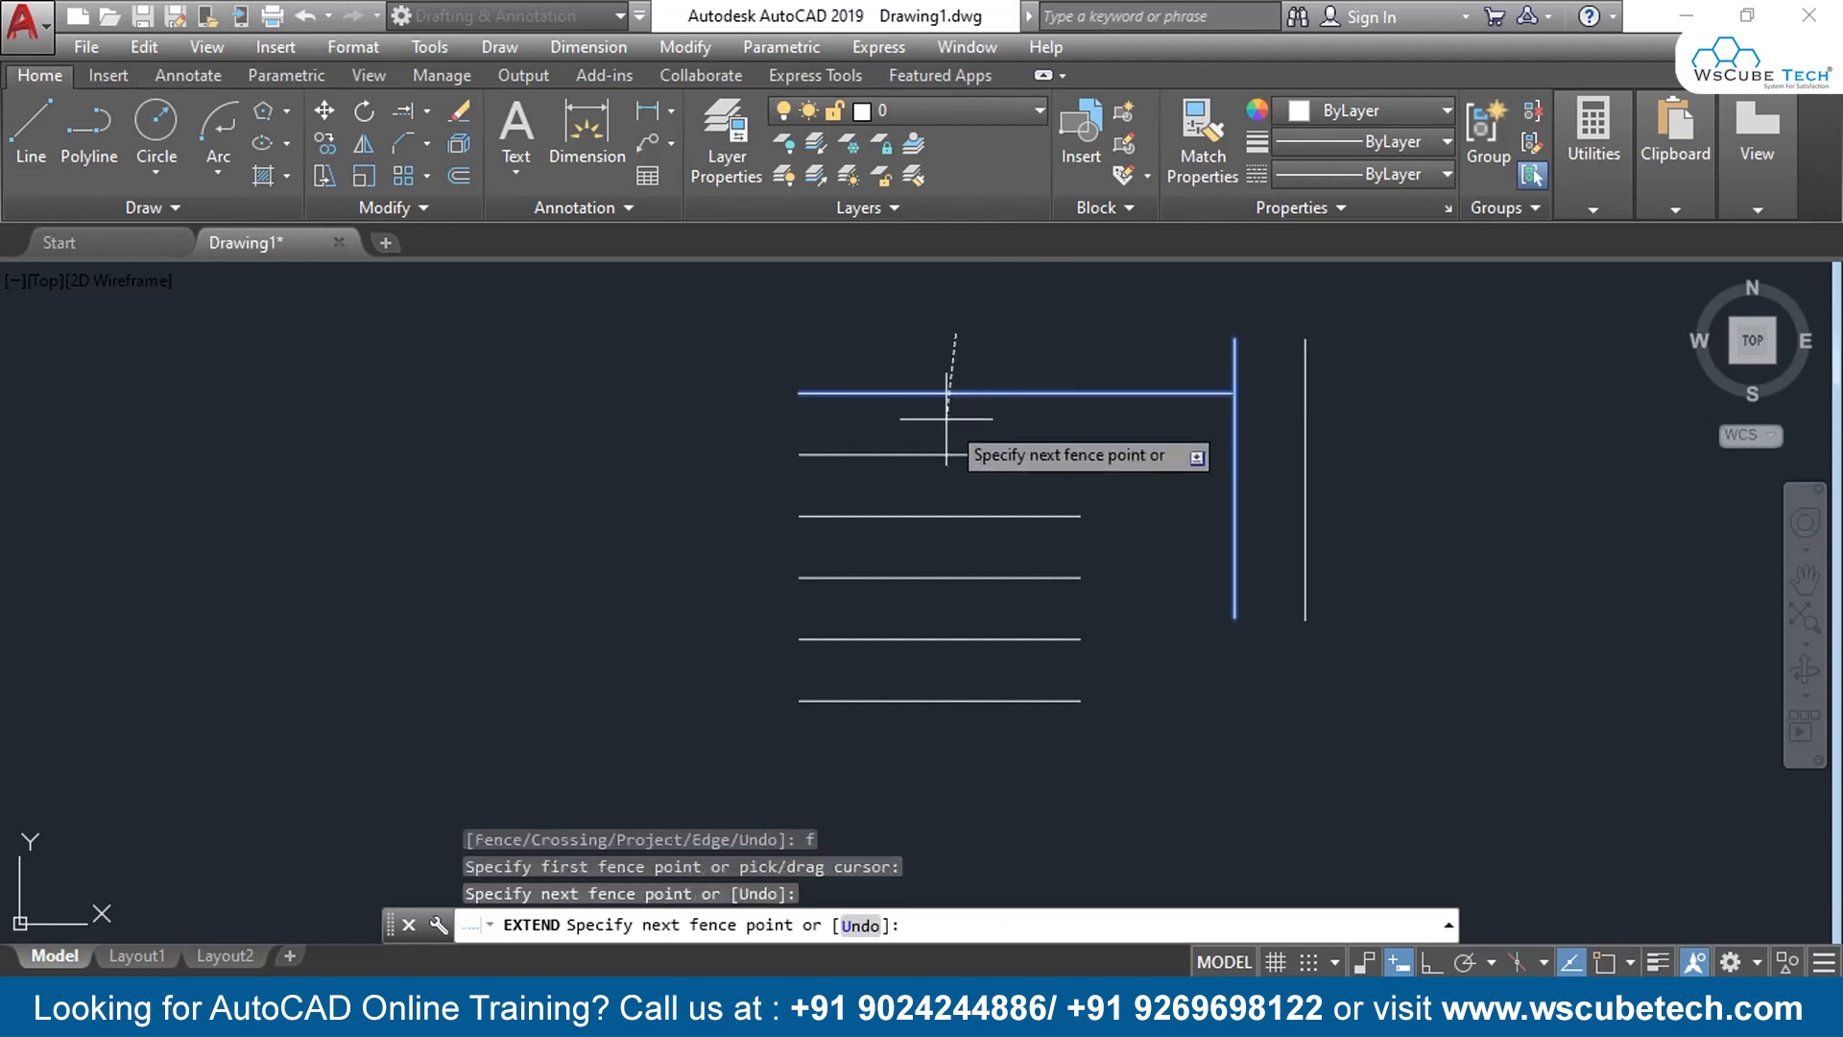
pyautogui.click(955, 422)
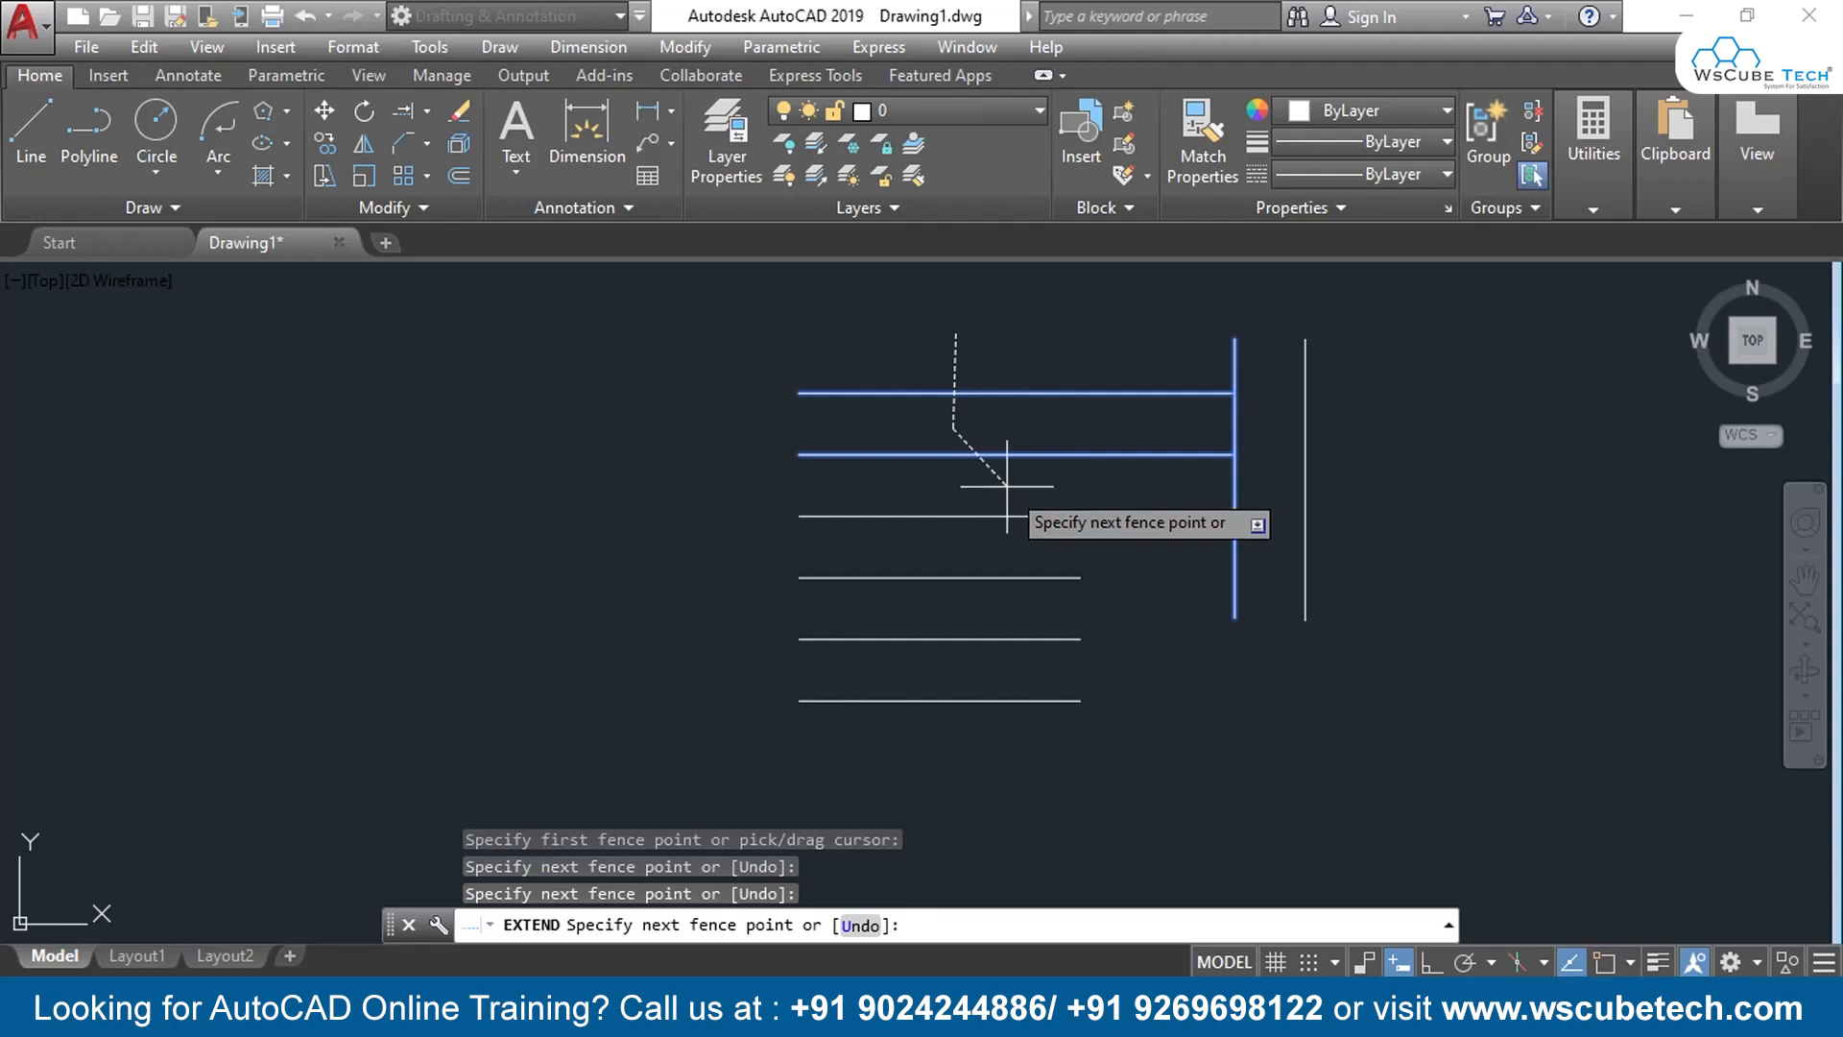
pyautogui.click(1137, 499)
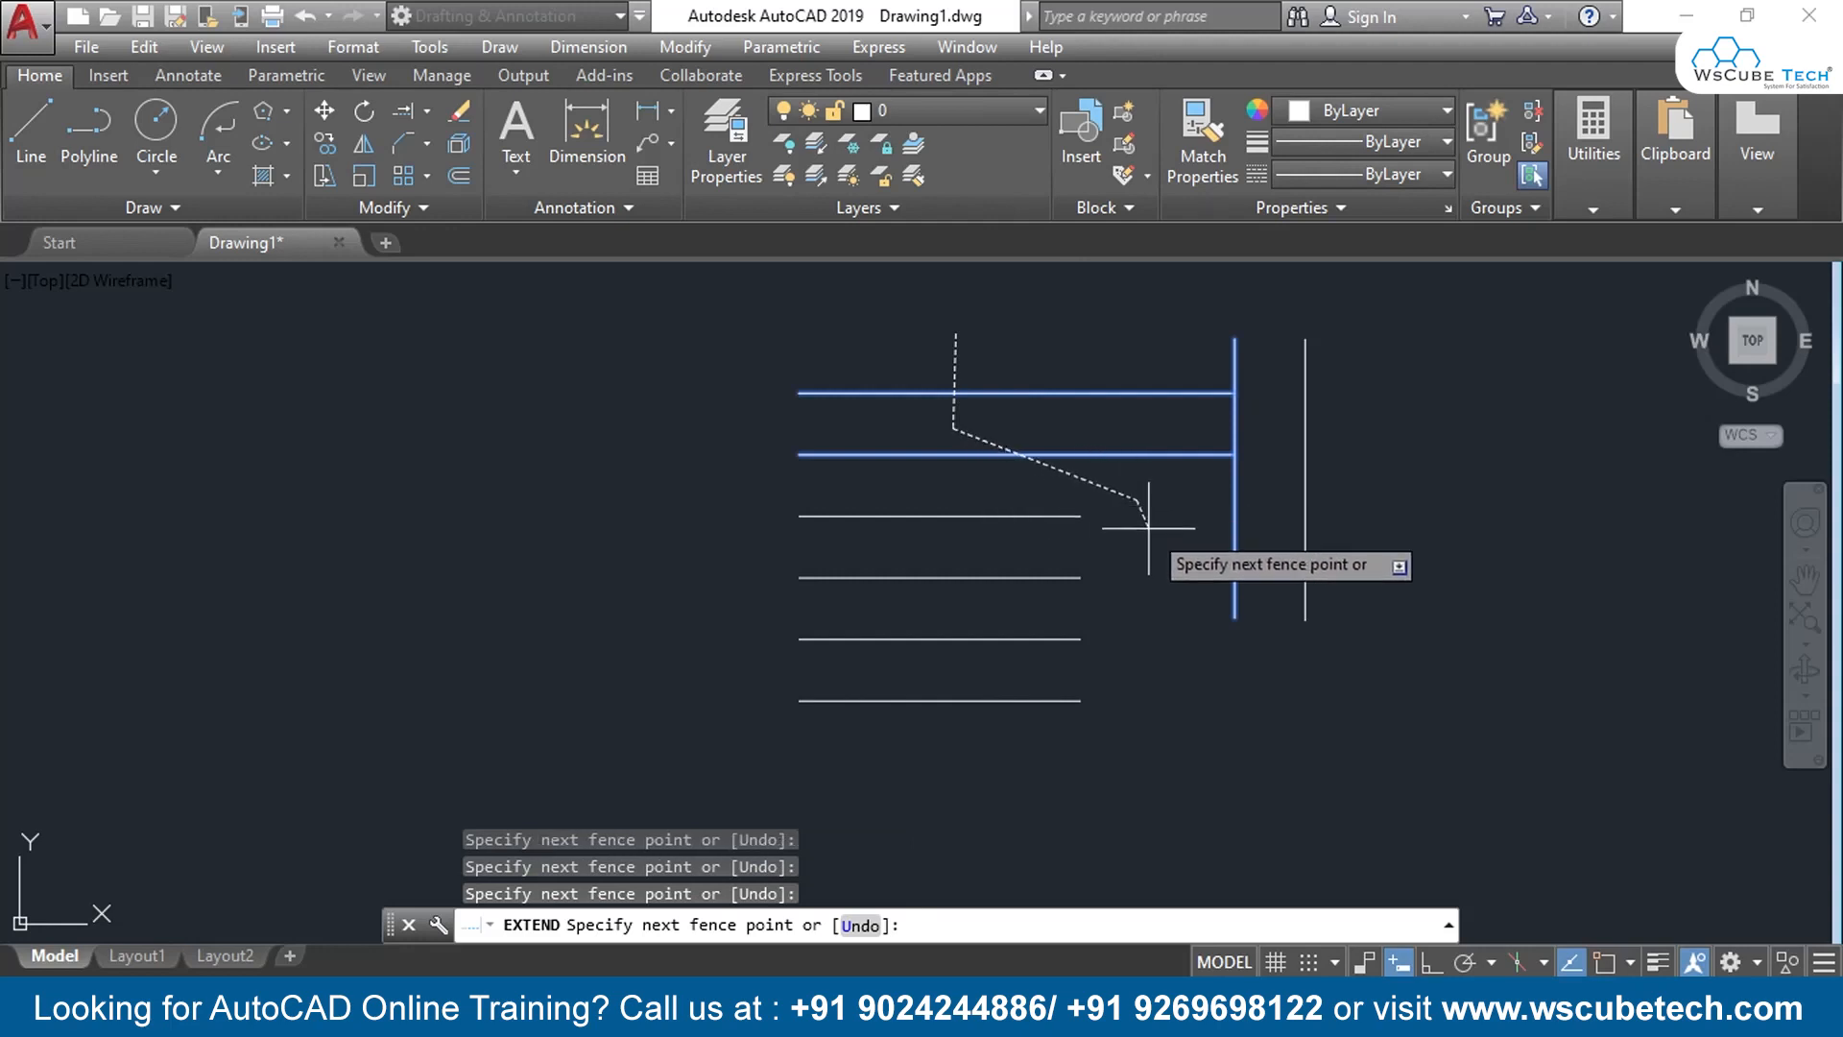
pyautogui.click(989, 593)
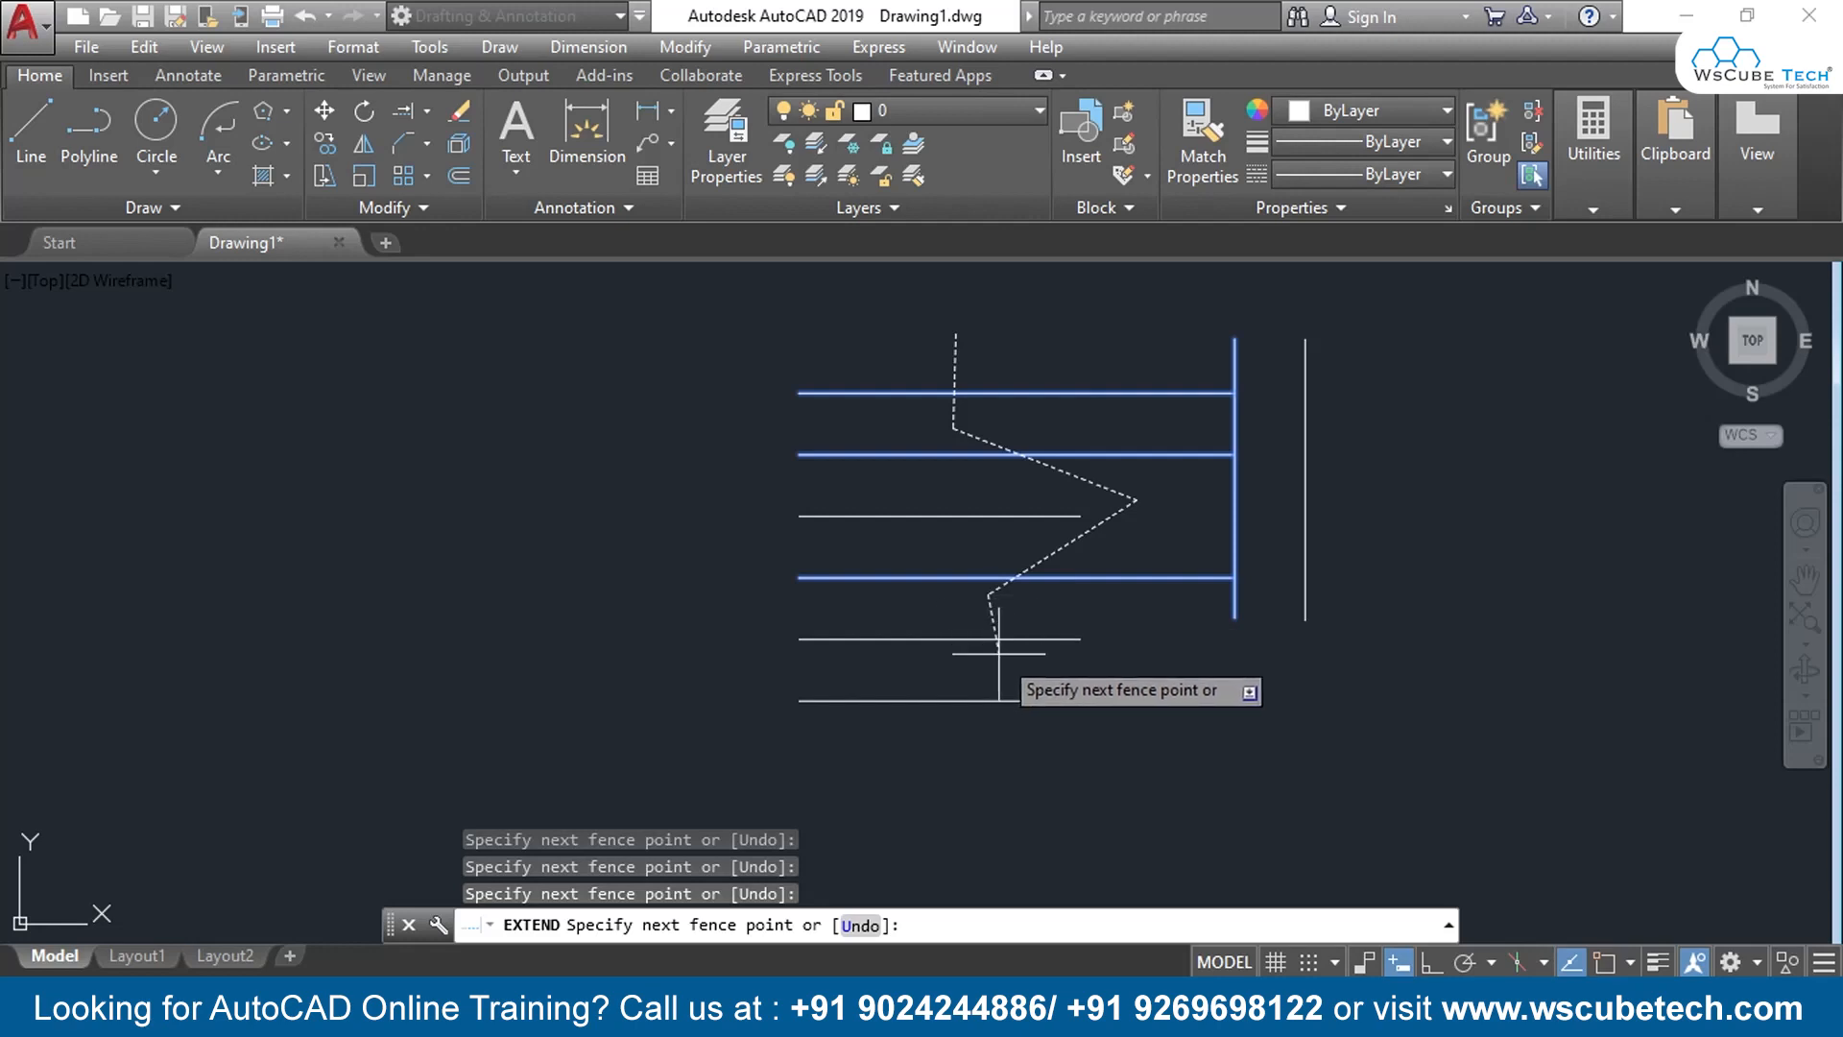
pyautogui.click(998, 648)
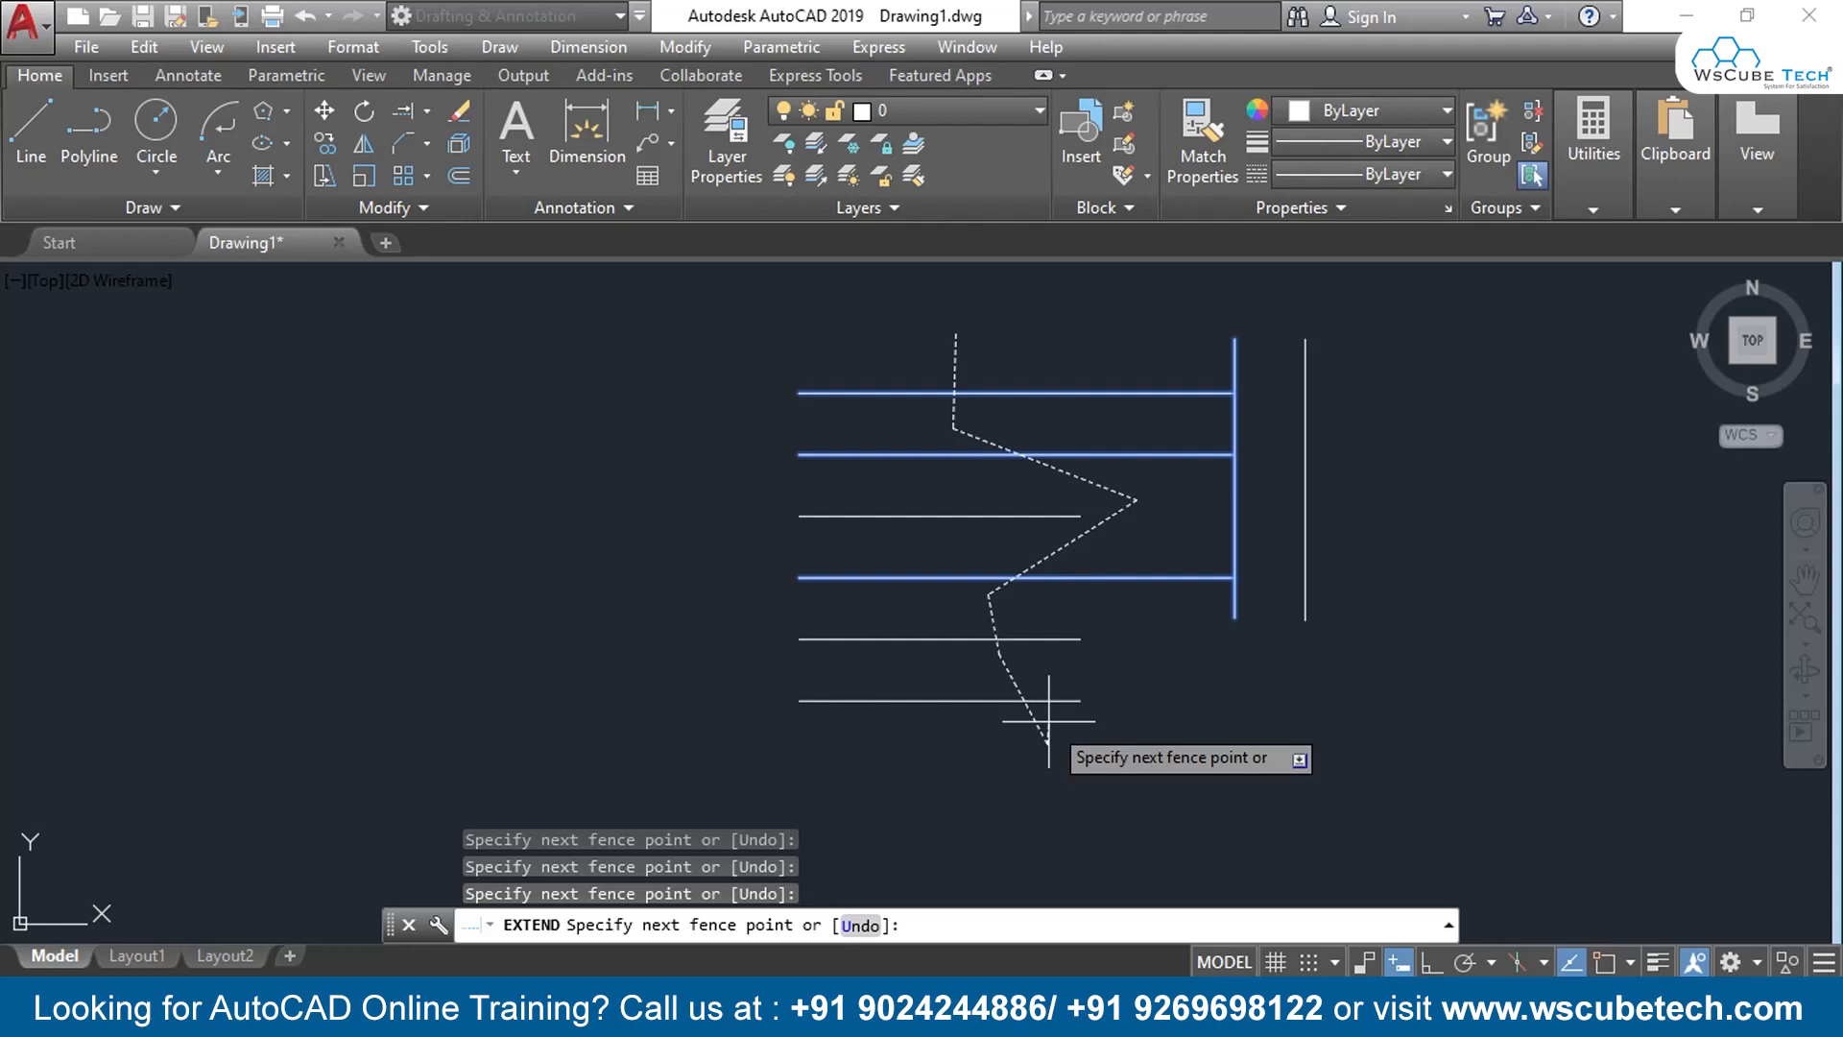
pyautogui.press('Return')
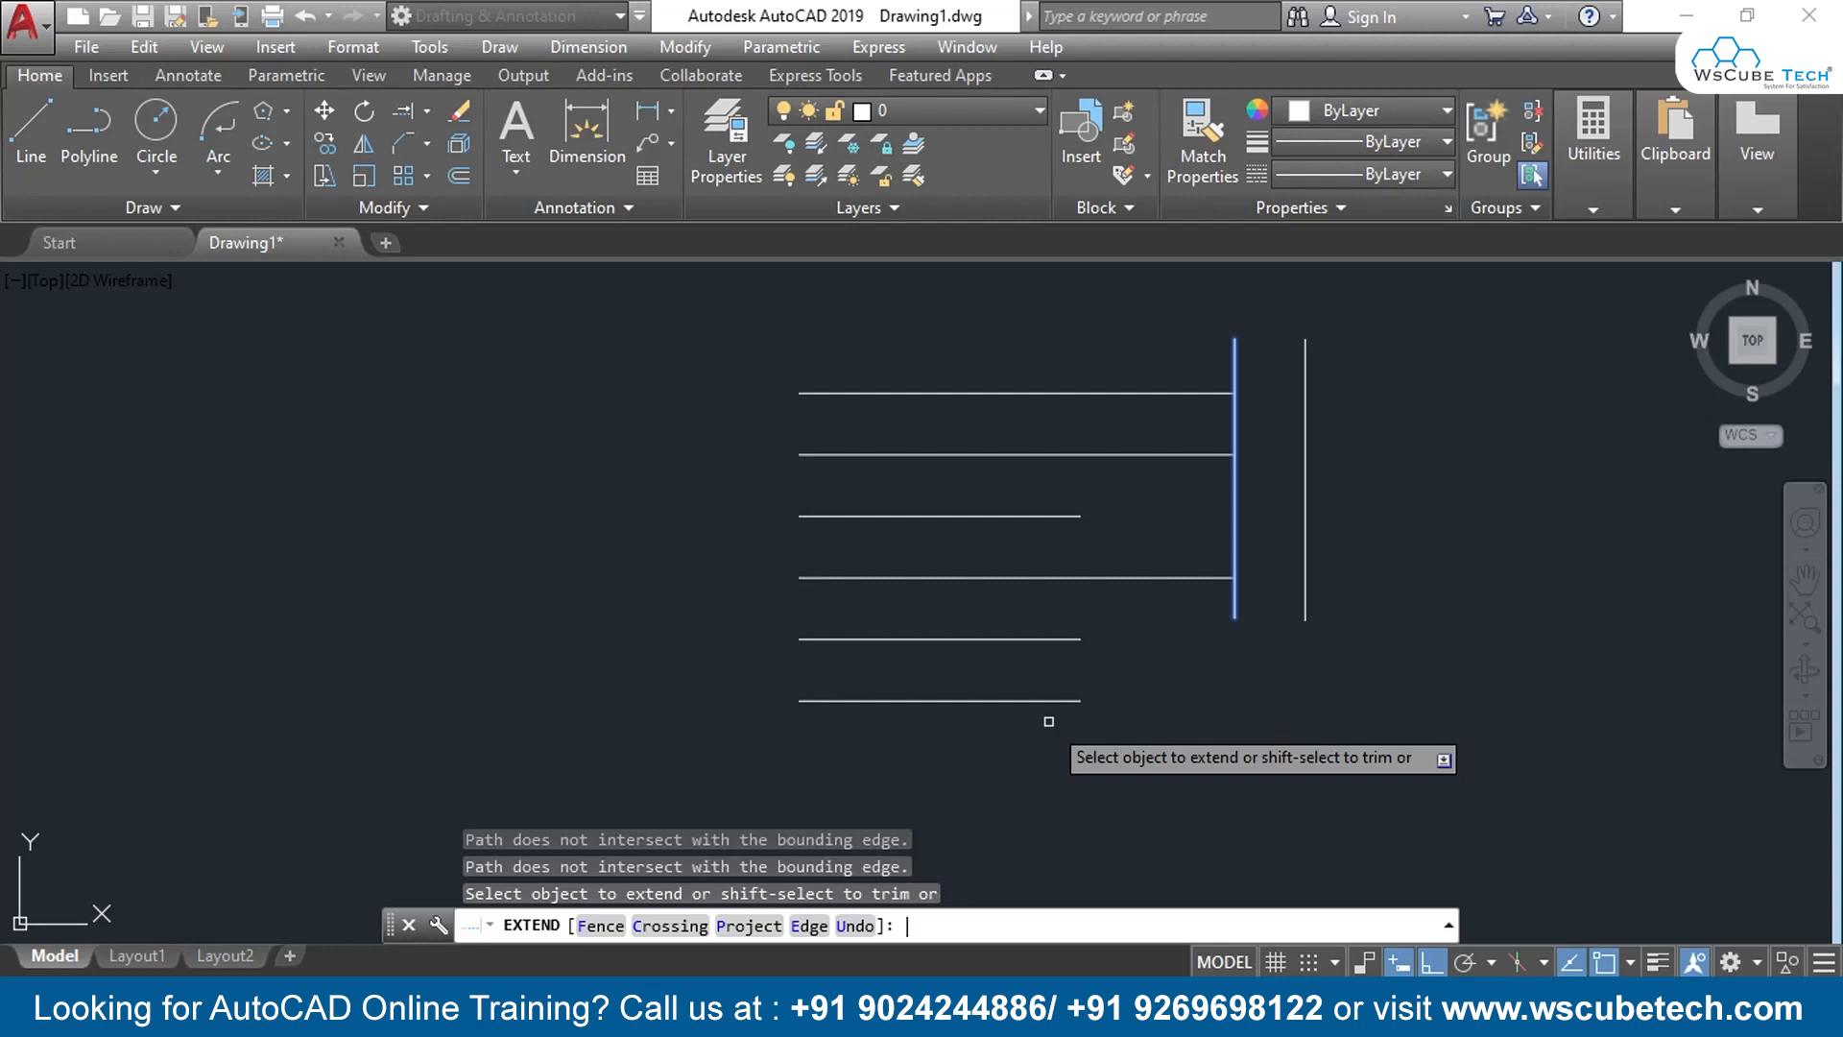
pyautogui.hotkey('ctrl', 'z')
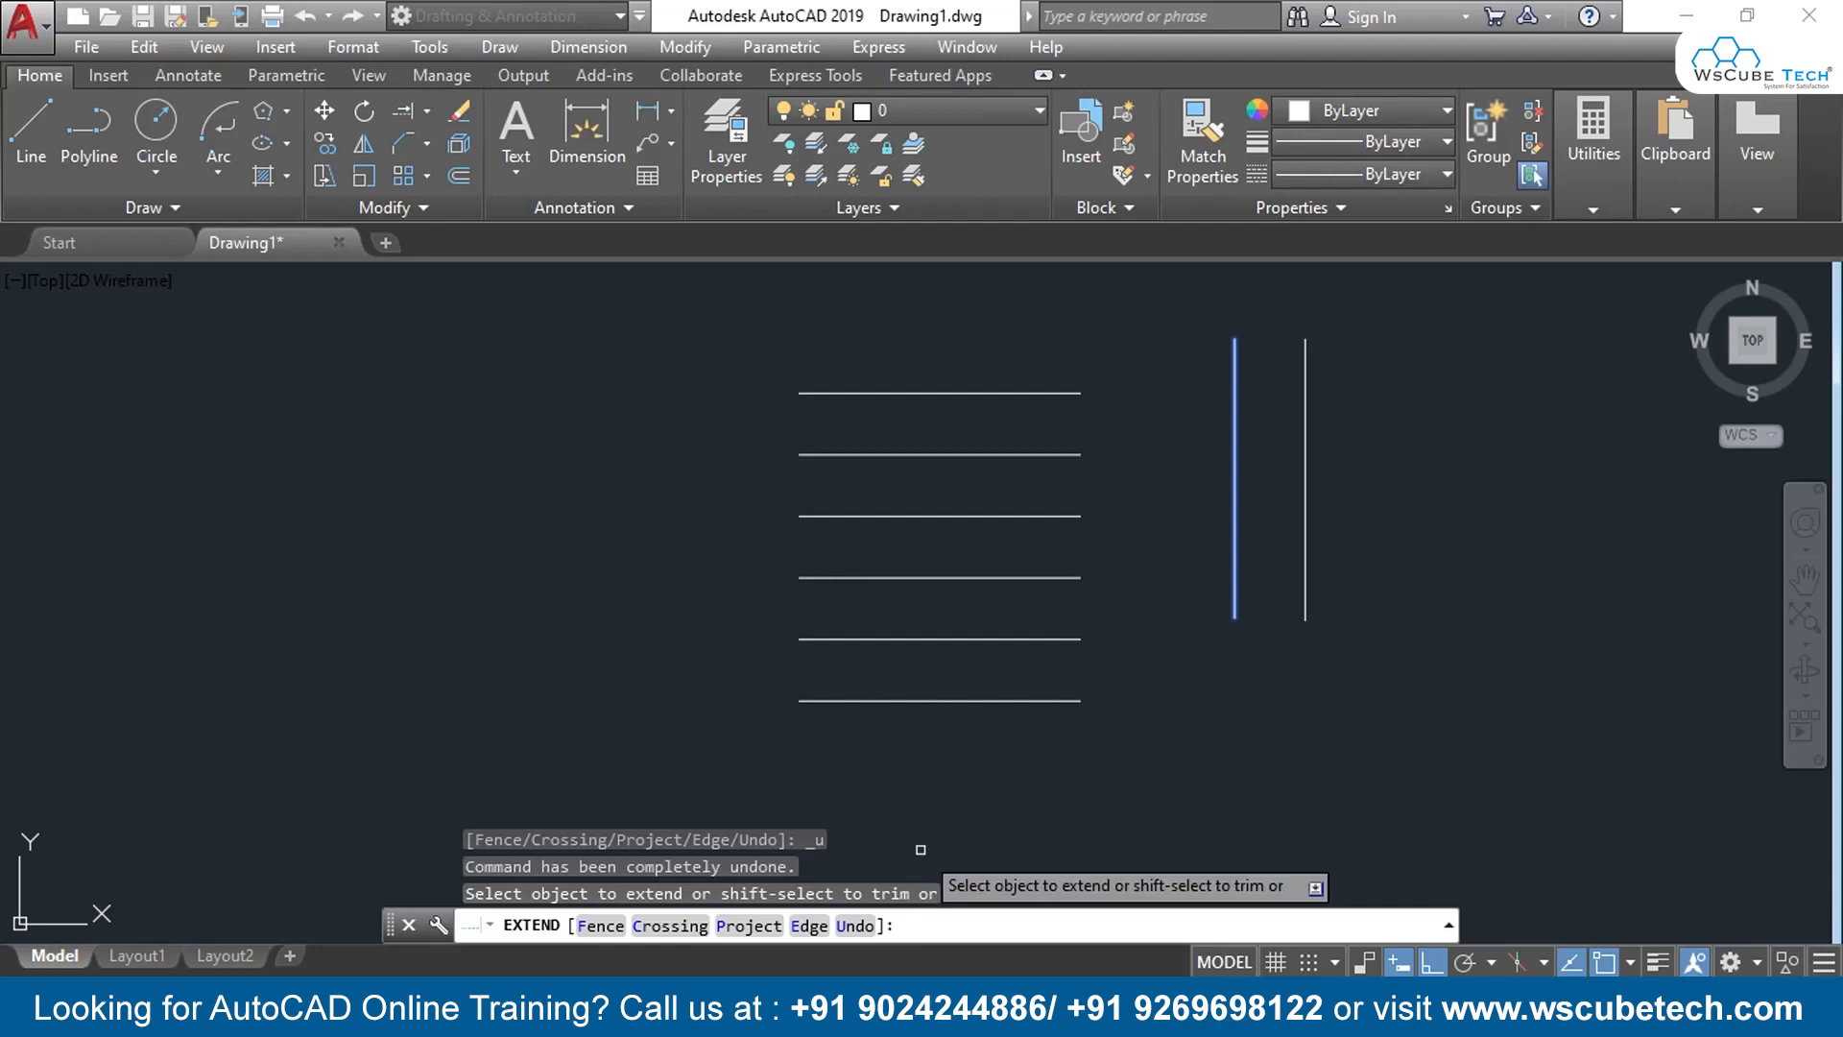
# Extend the upper four horizontal lines to the nearer vertical line with the Crossing option, end the command and undo it
pyautogui.write('c')
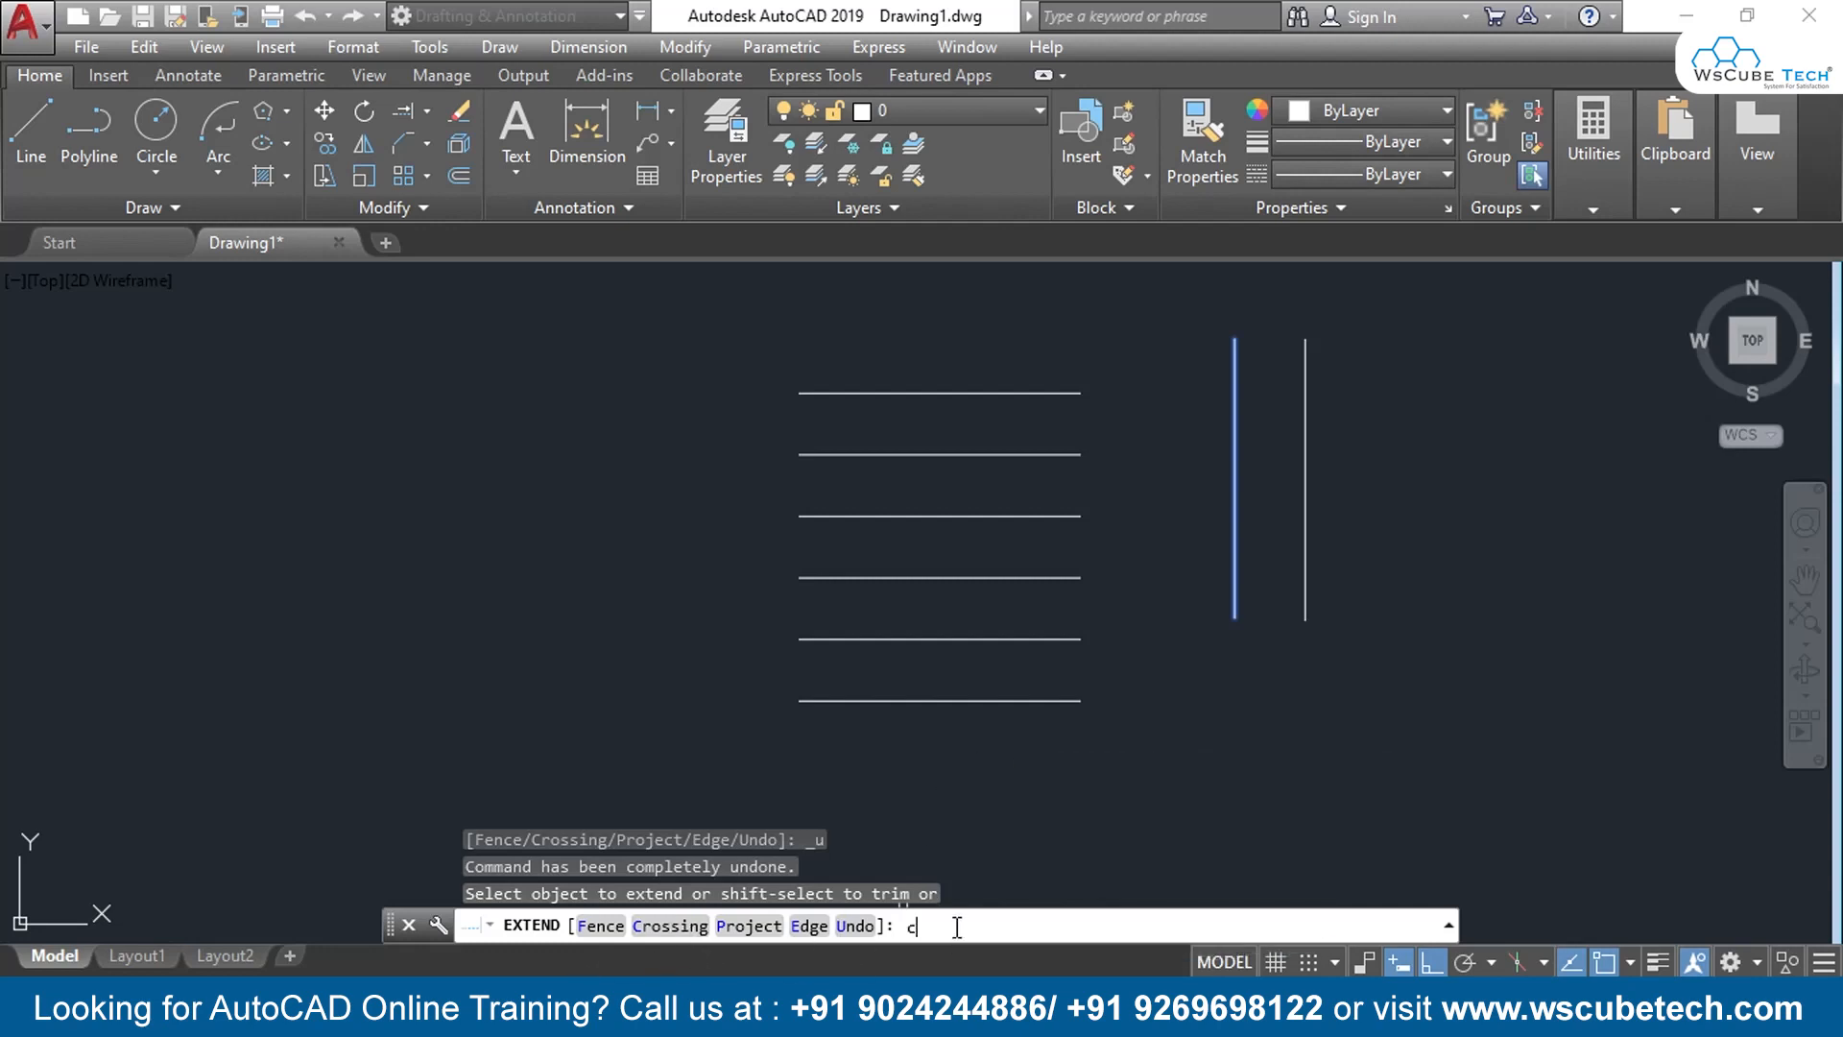
pyautogui.press('Return')
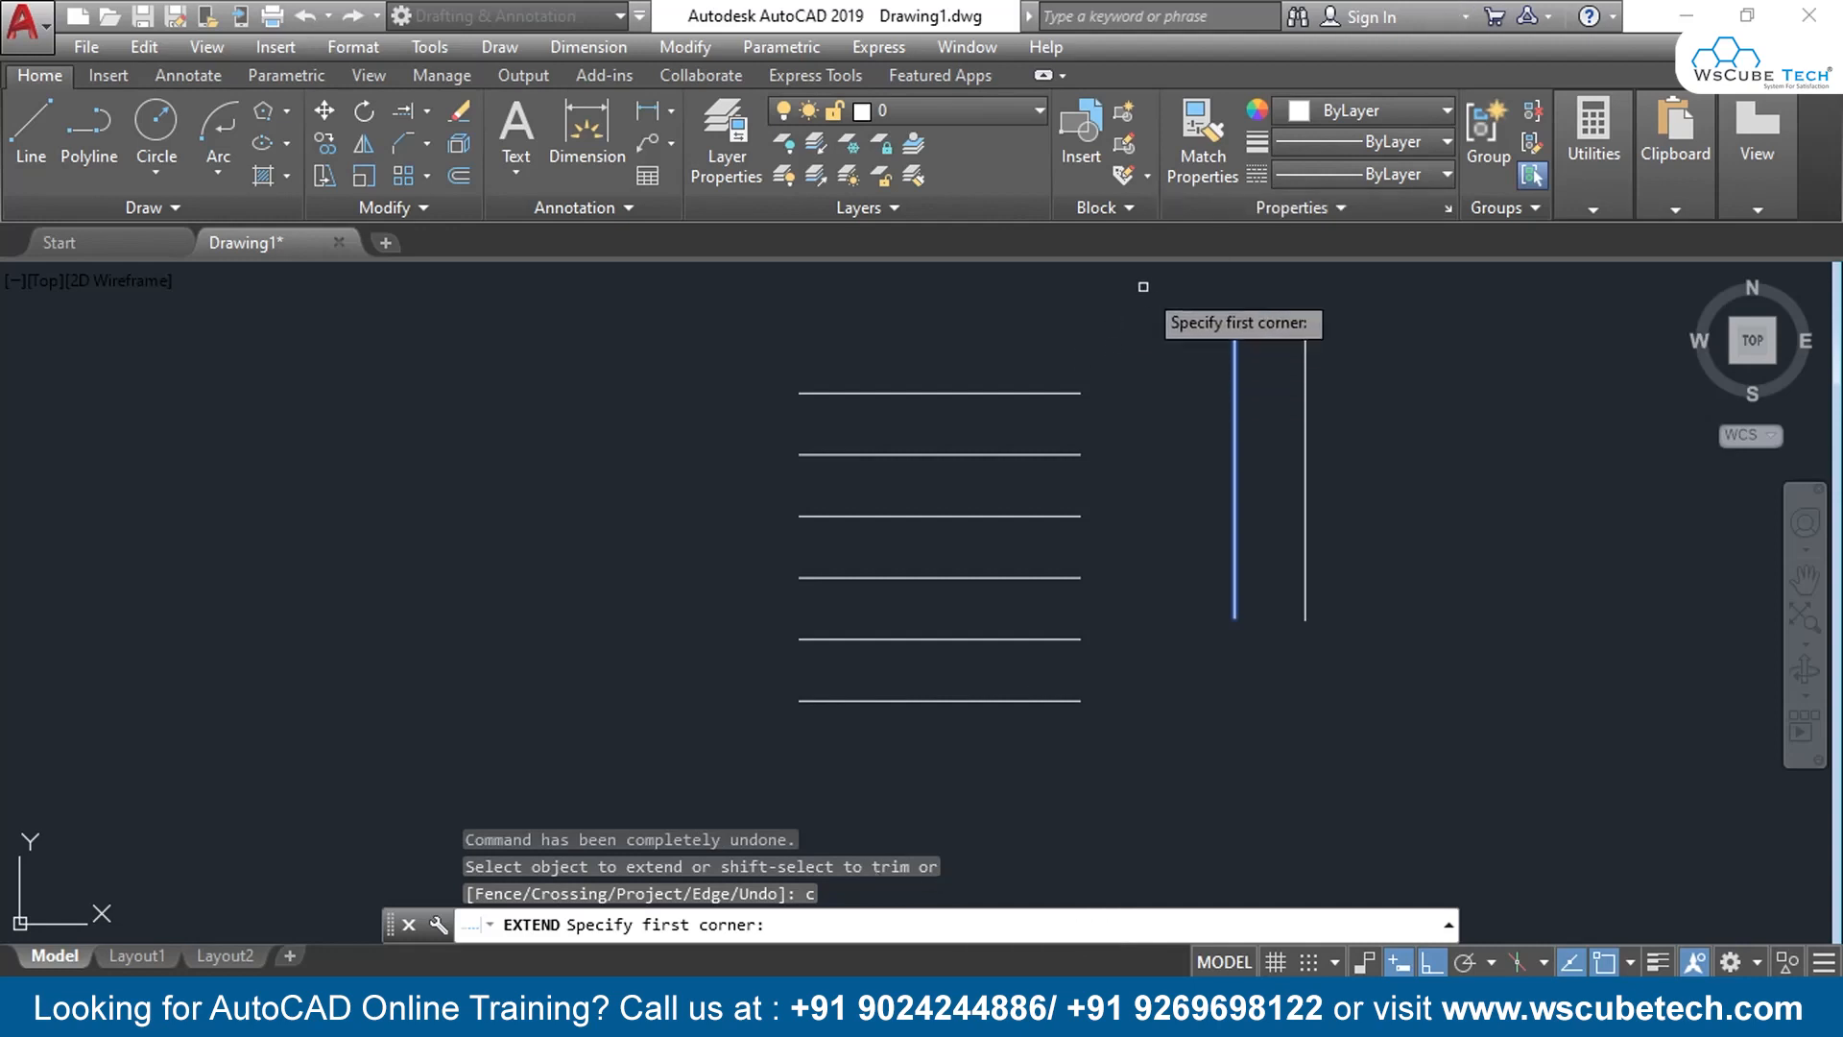
pyautogui.click(1135, 306)
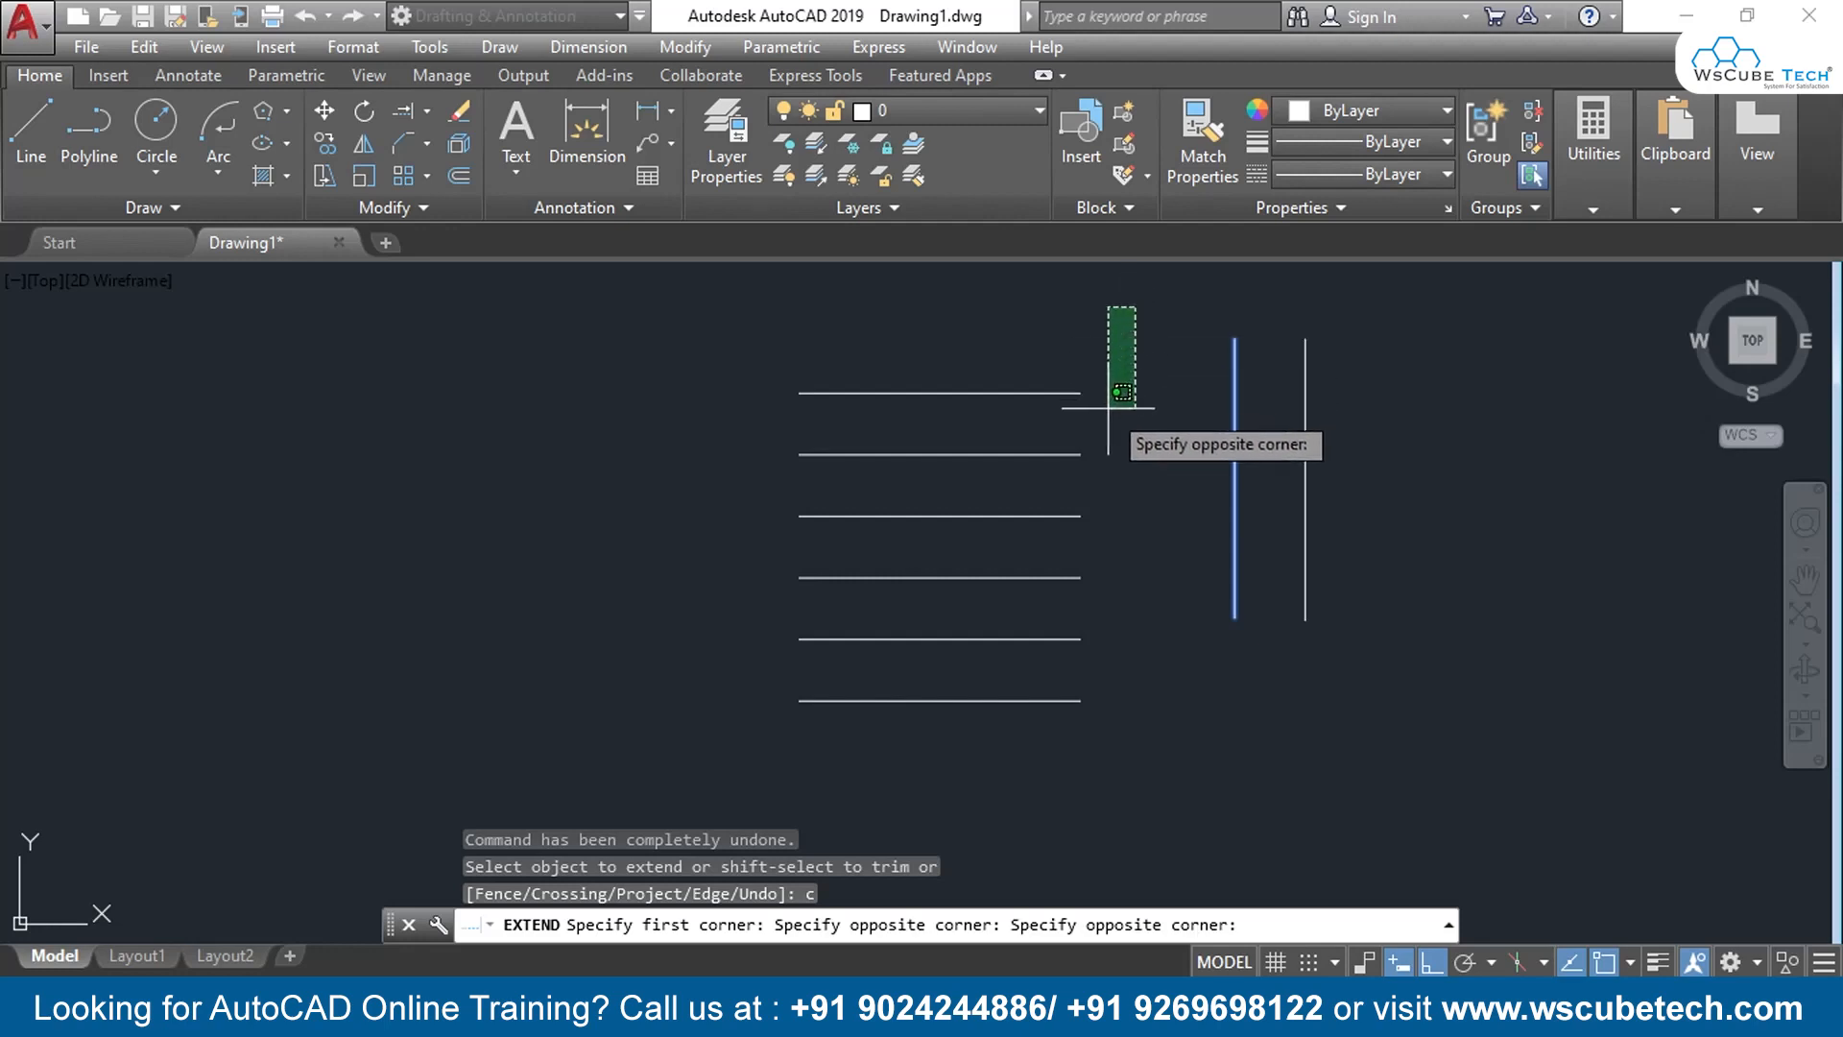
pyautogui.click(900, 582)
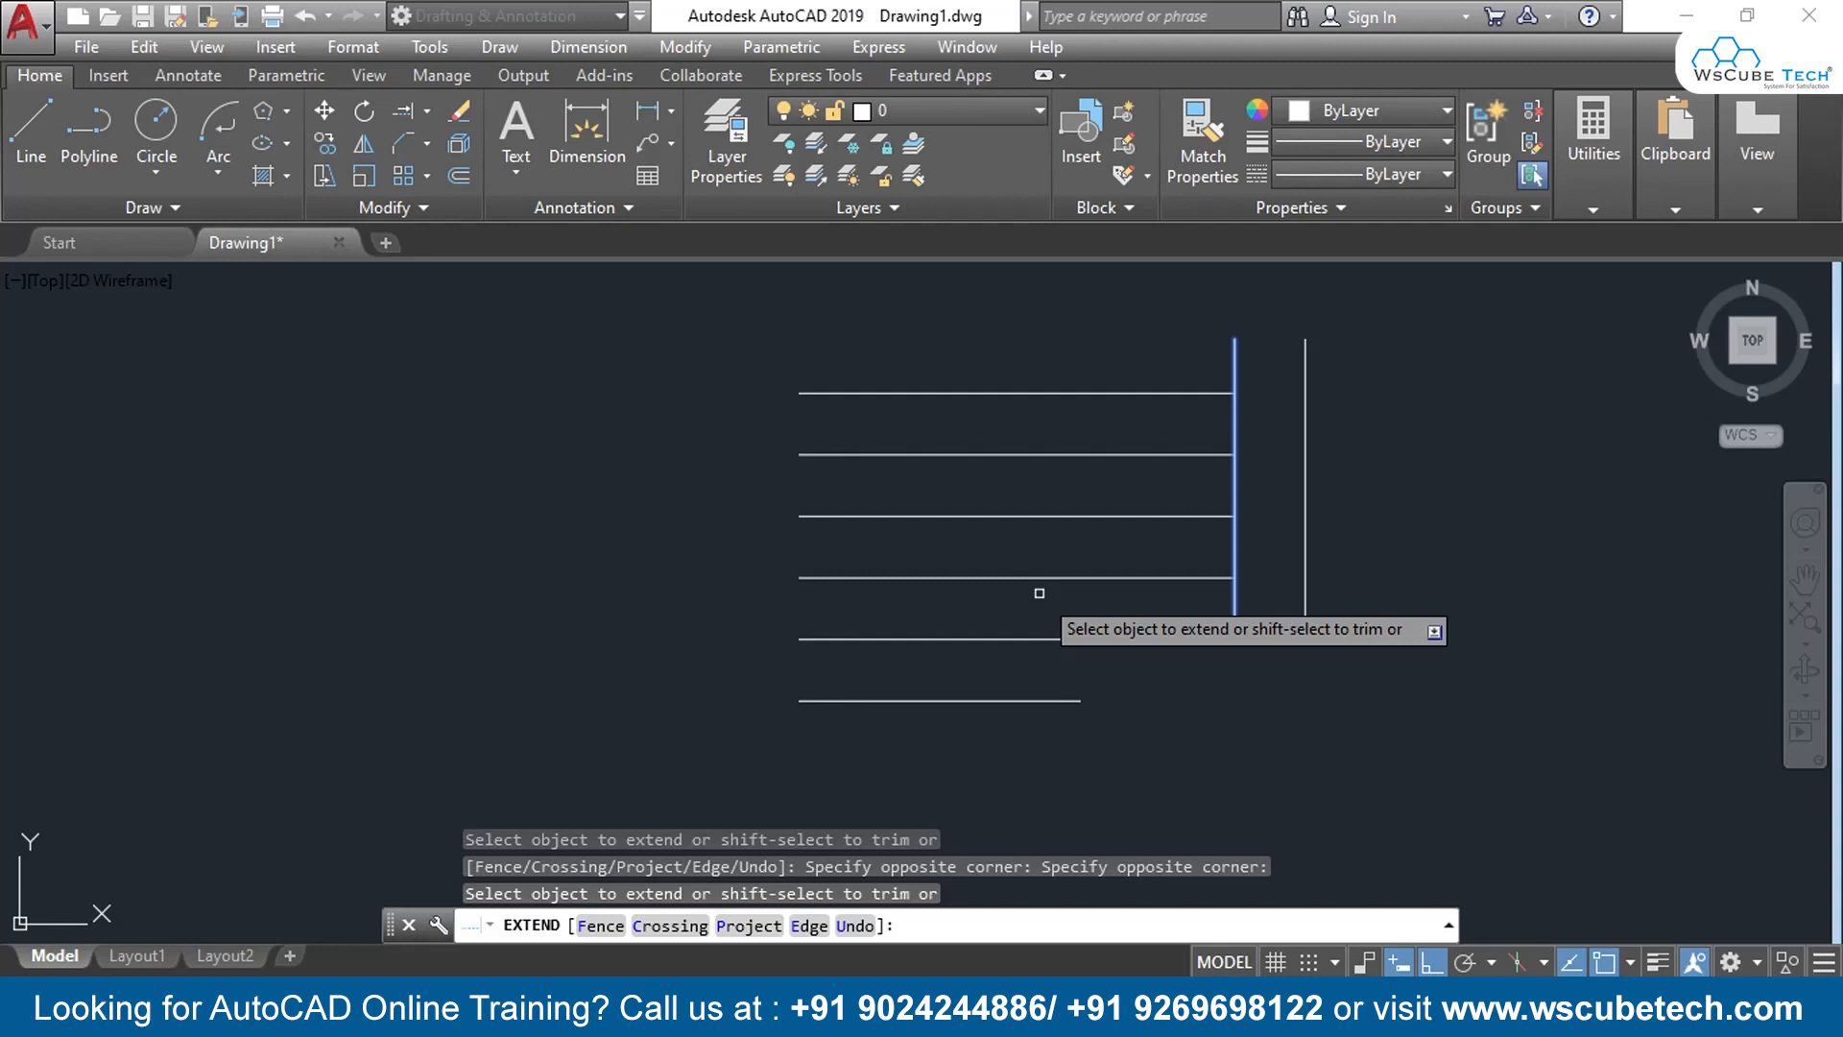
pyautogui.press('Escape')
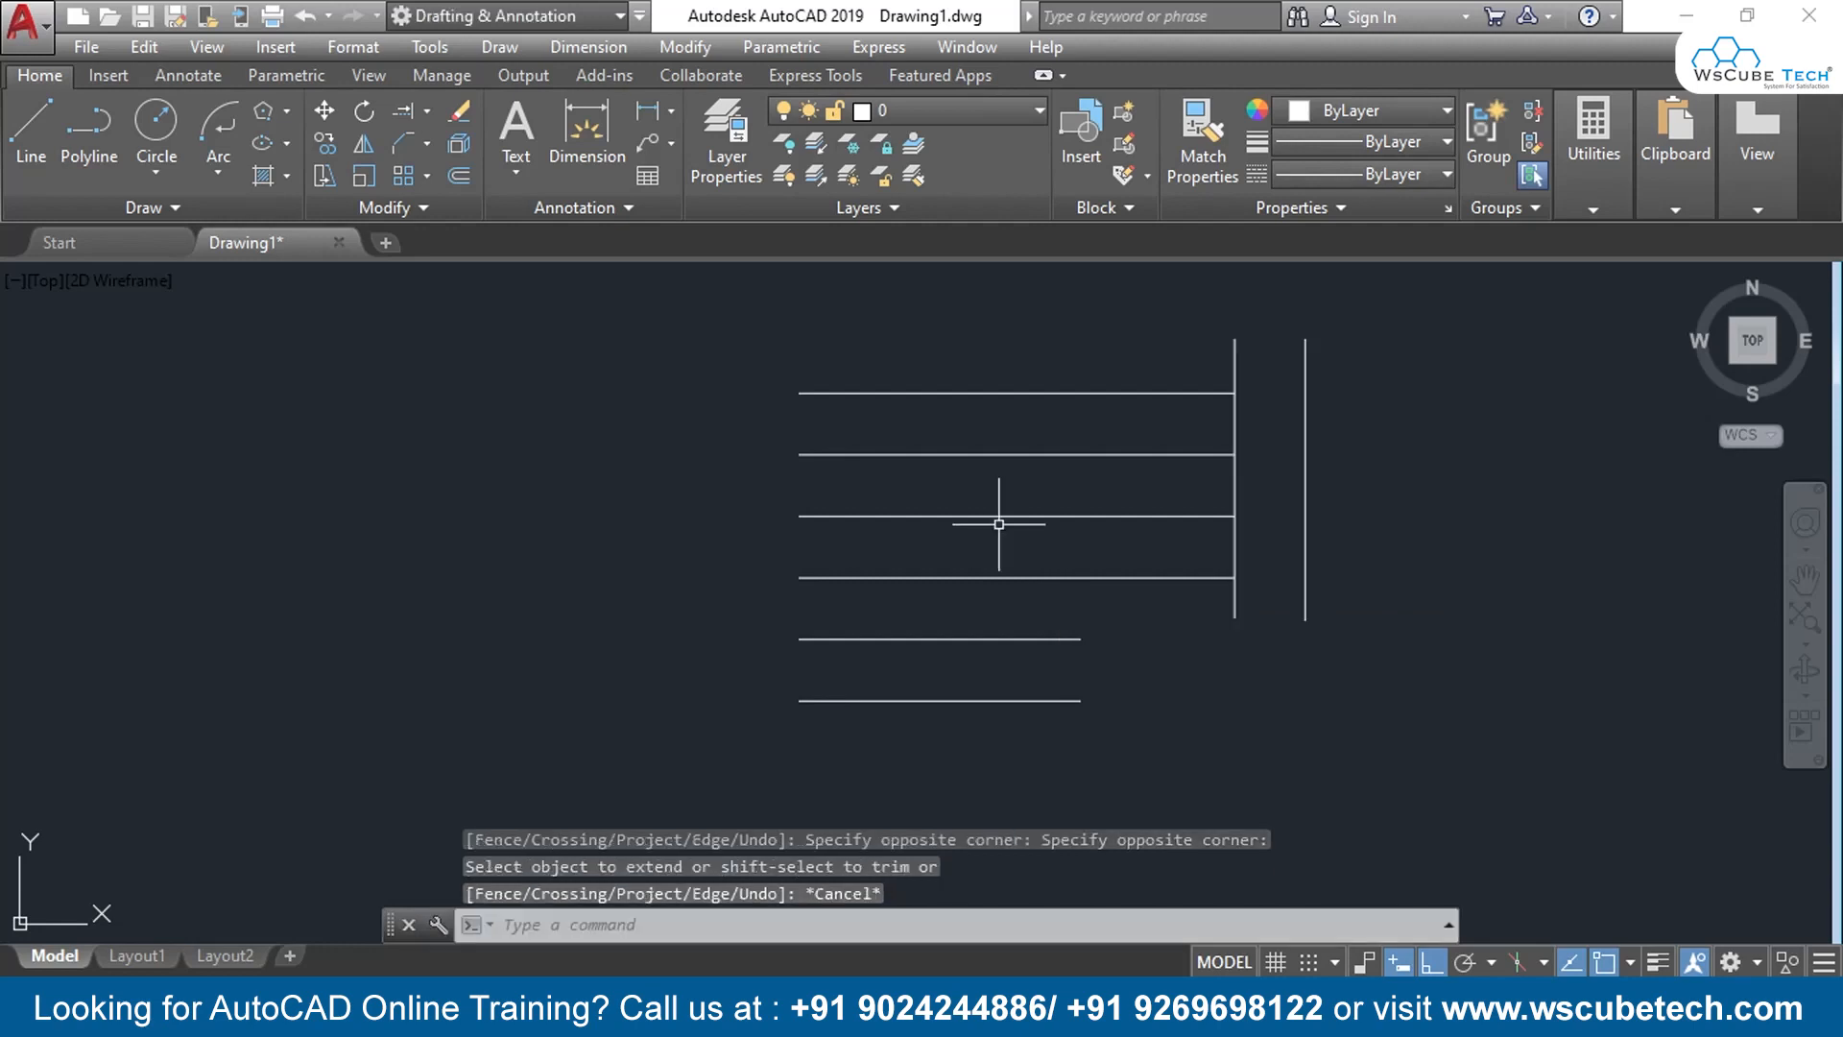
pyautogui.hotkey('ctrl', 'a')
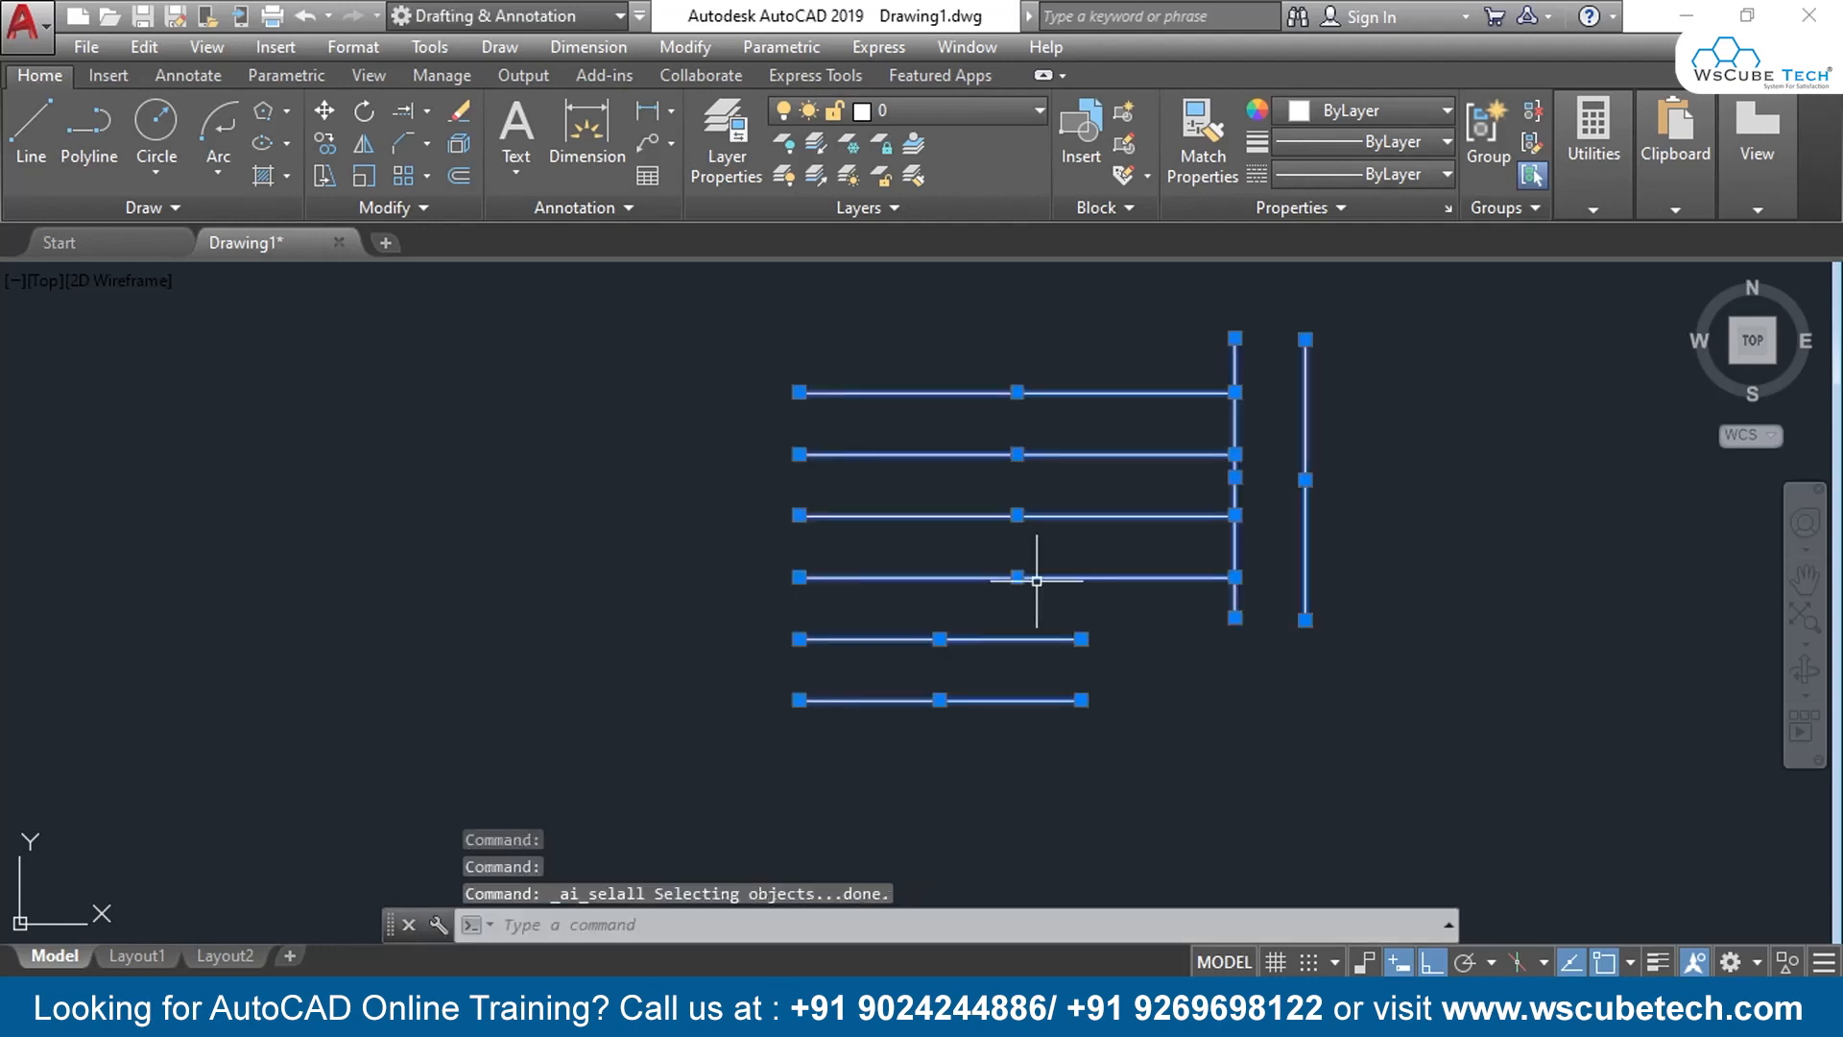
pyautogui.press('Escape')
pyautogui.hotkey('ctrl', 'z')
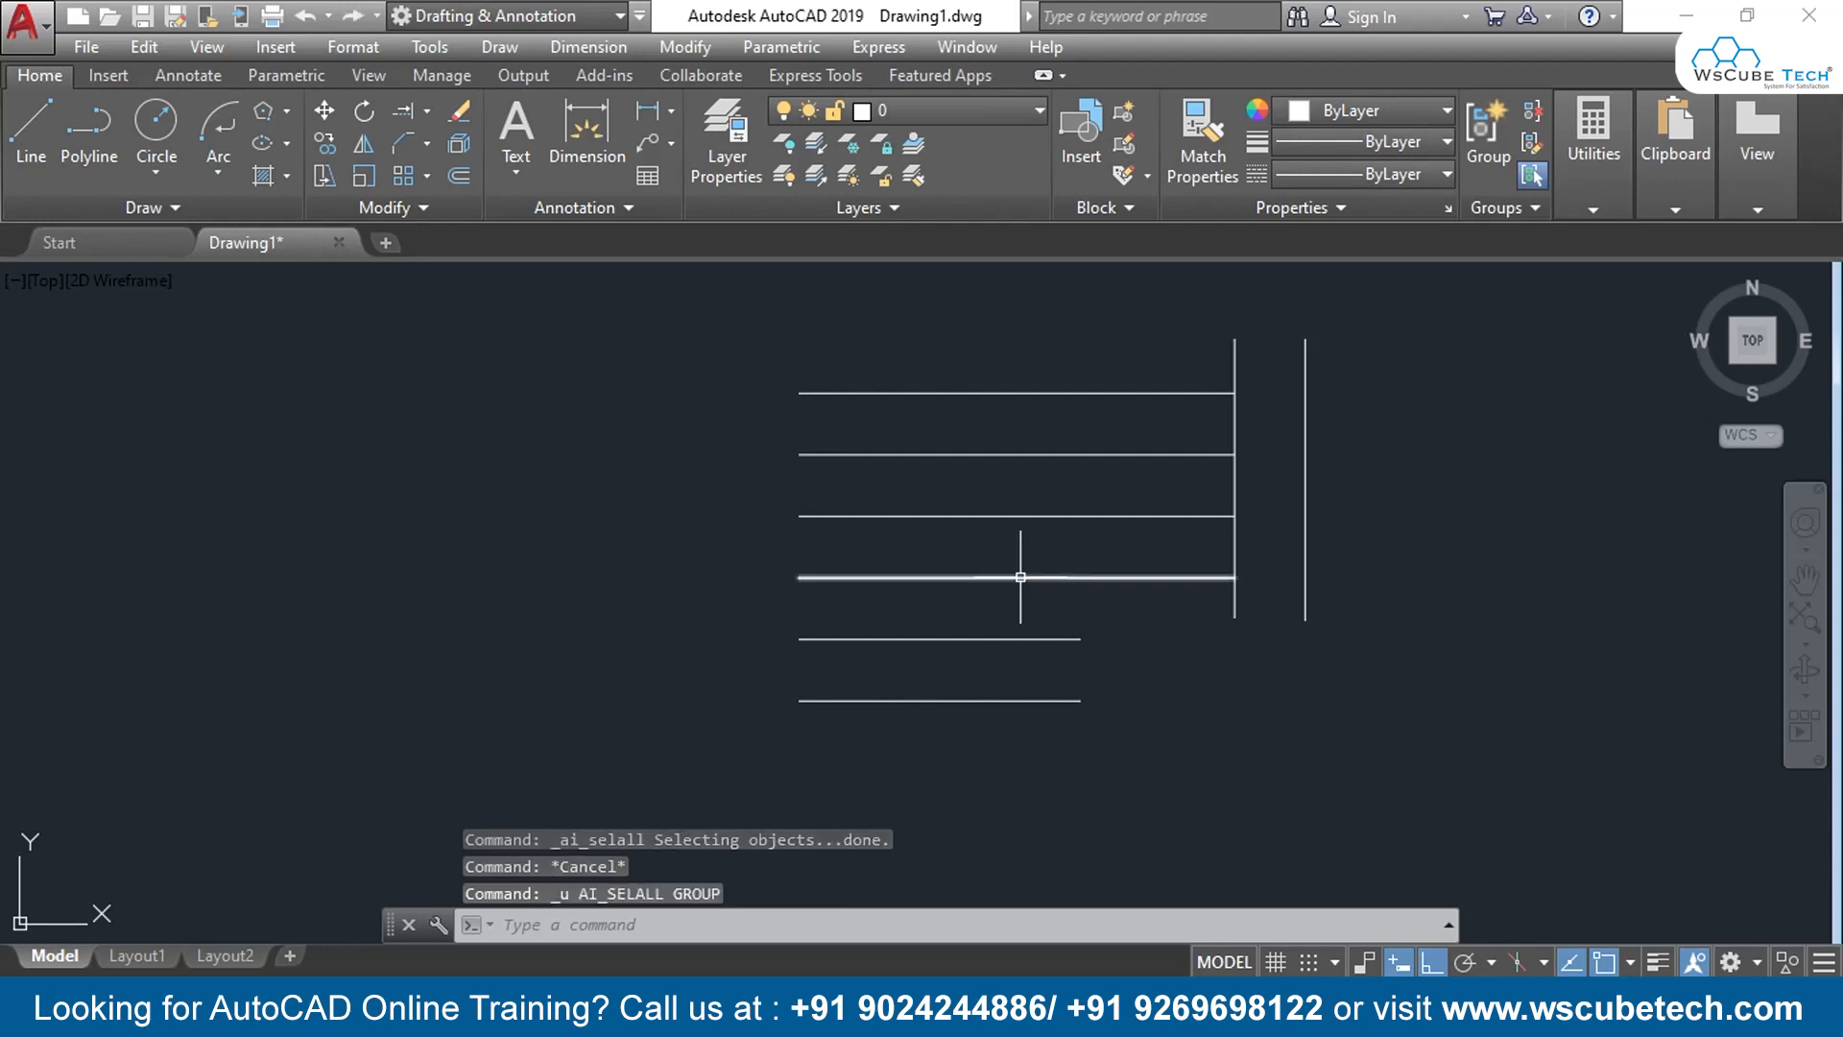
pyautogui.hotkey('ctrl', 'z')
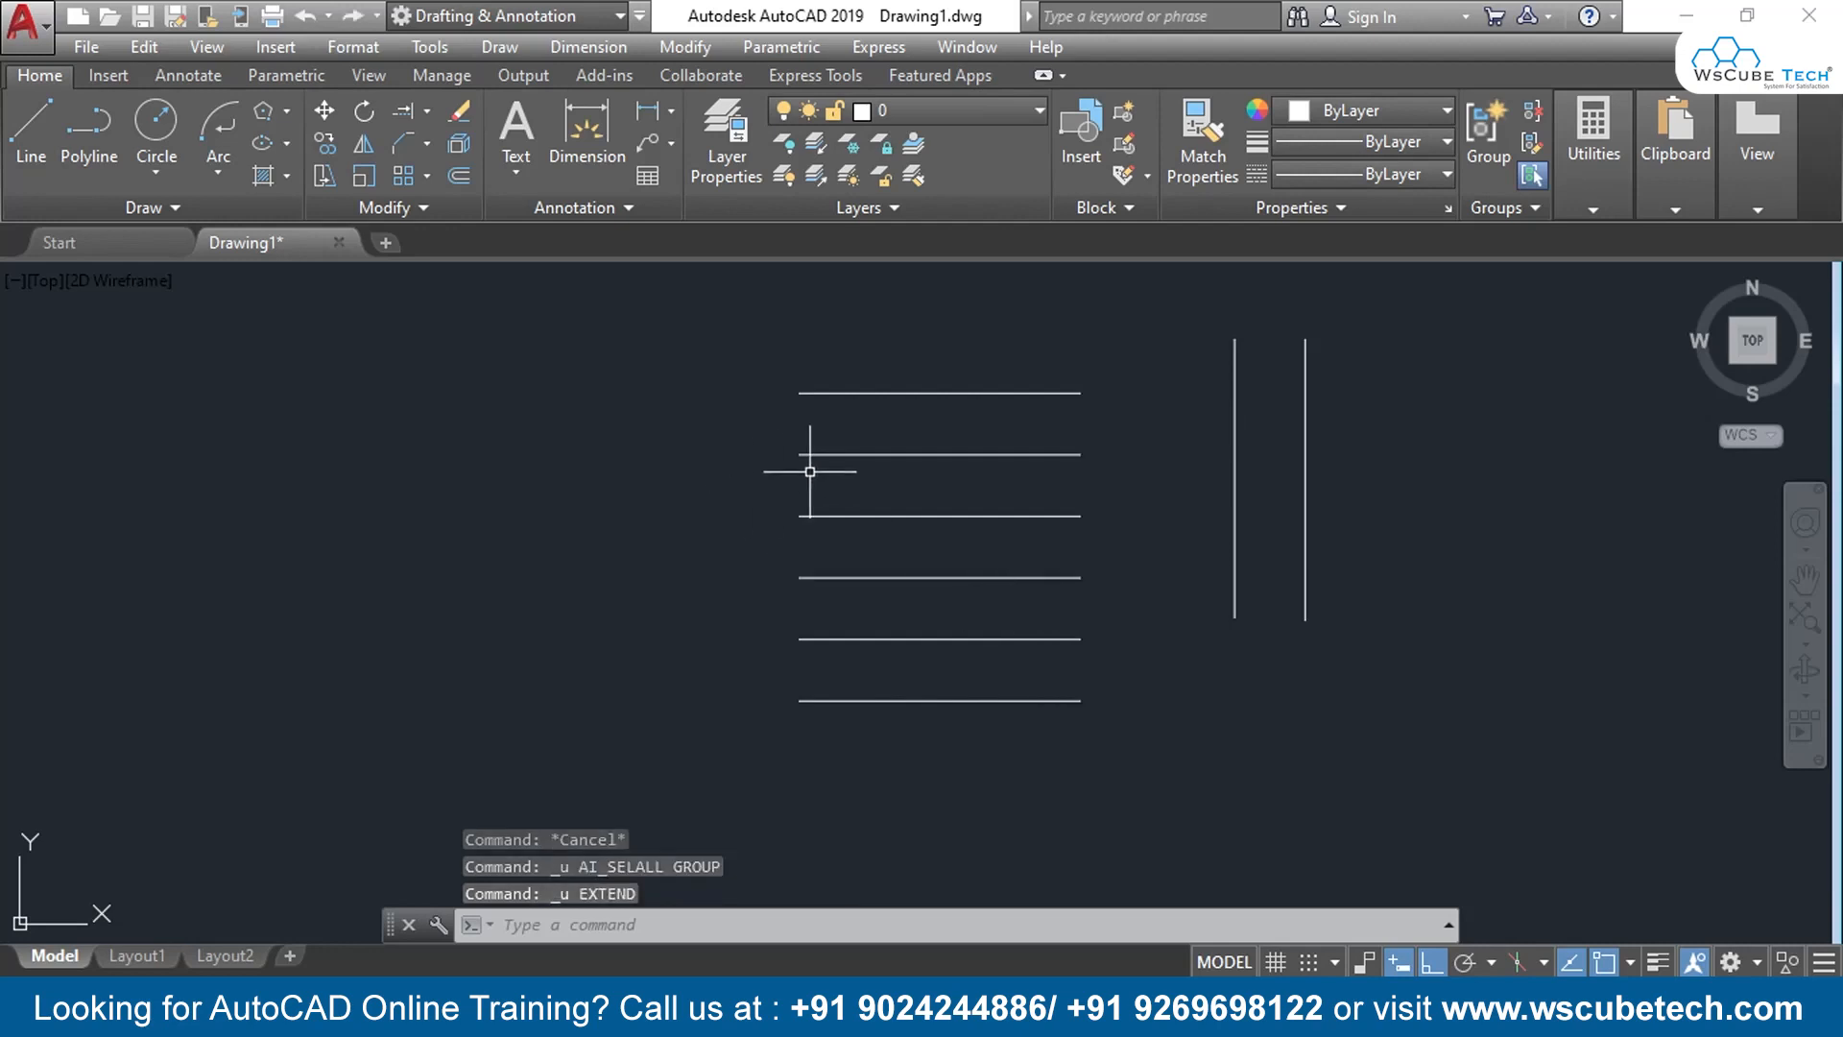
# Start Extend with the nearer vertical line as boundary and try to extend the fifth horizontal line to it
pyautogui.write('ex')
pyautogui.press('Return')
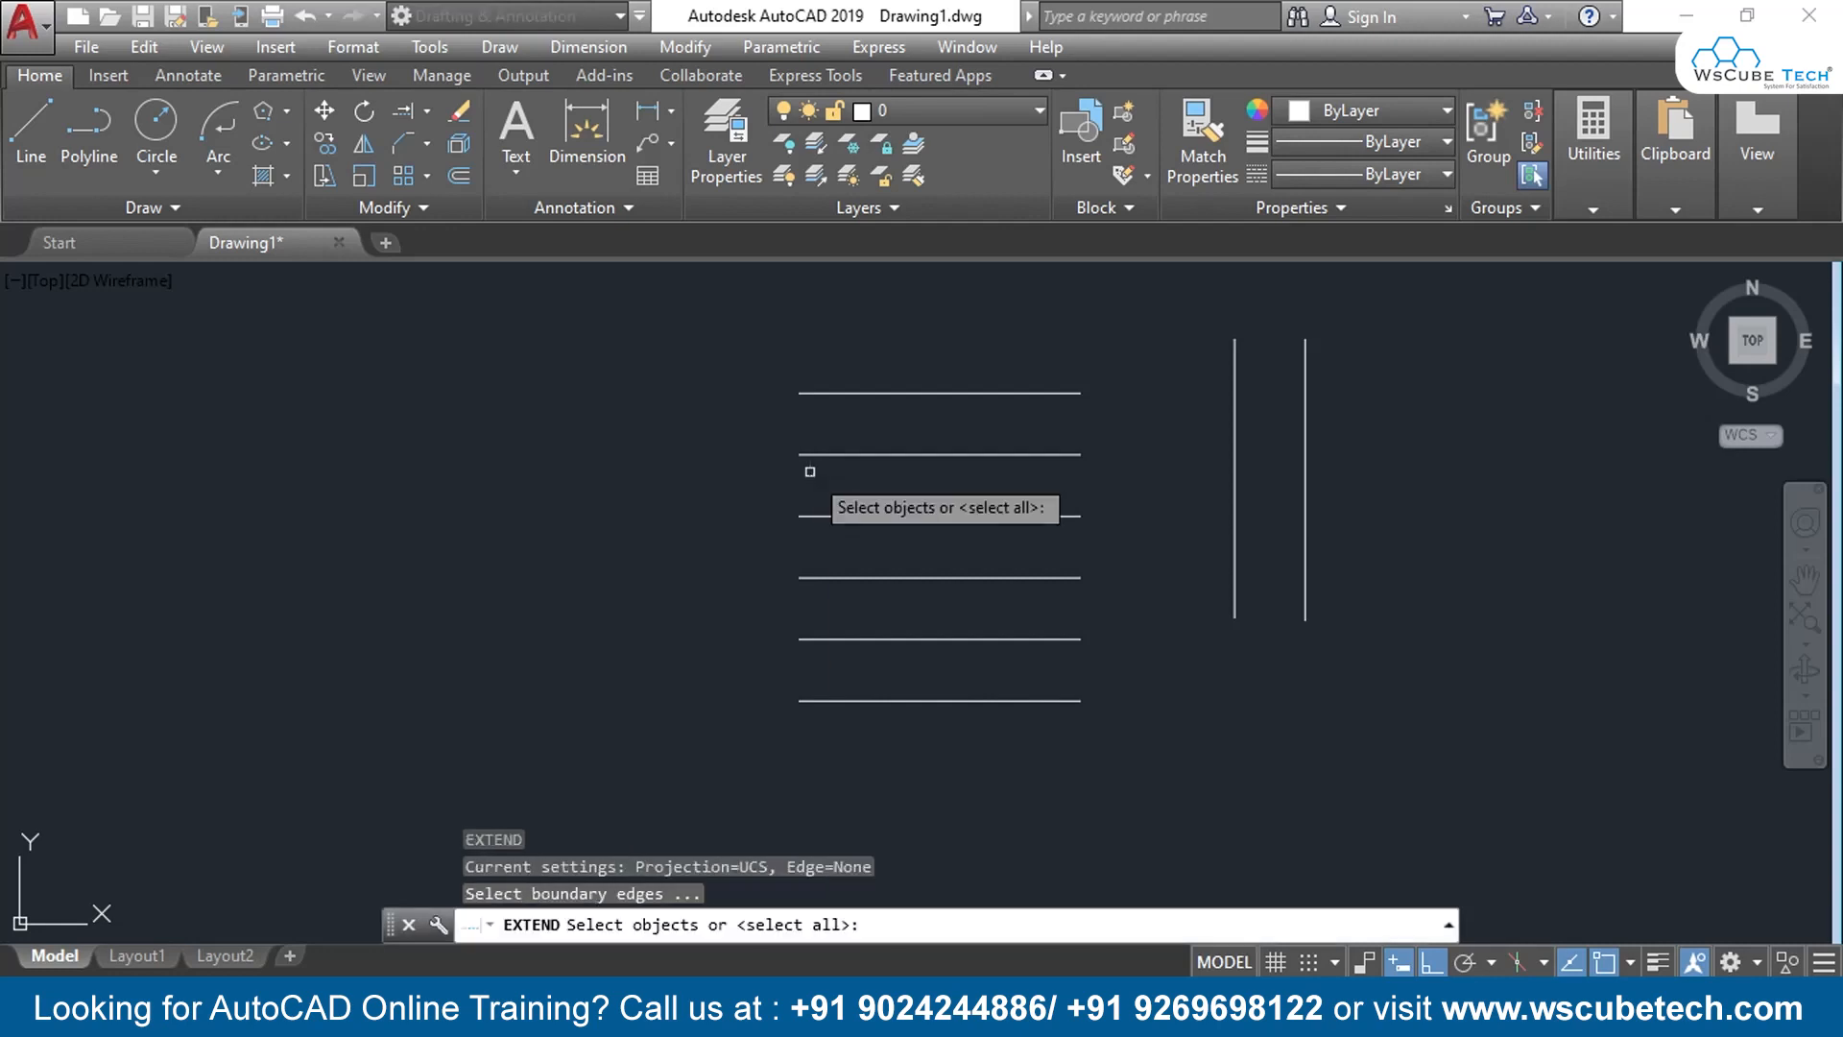
pyautogui.click(1236, 433)
pyautogui.press('Return')
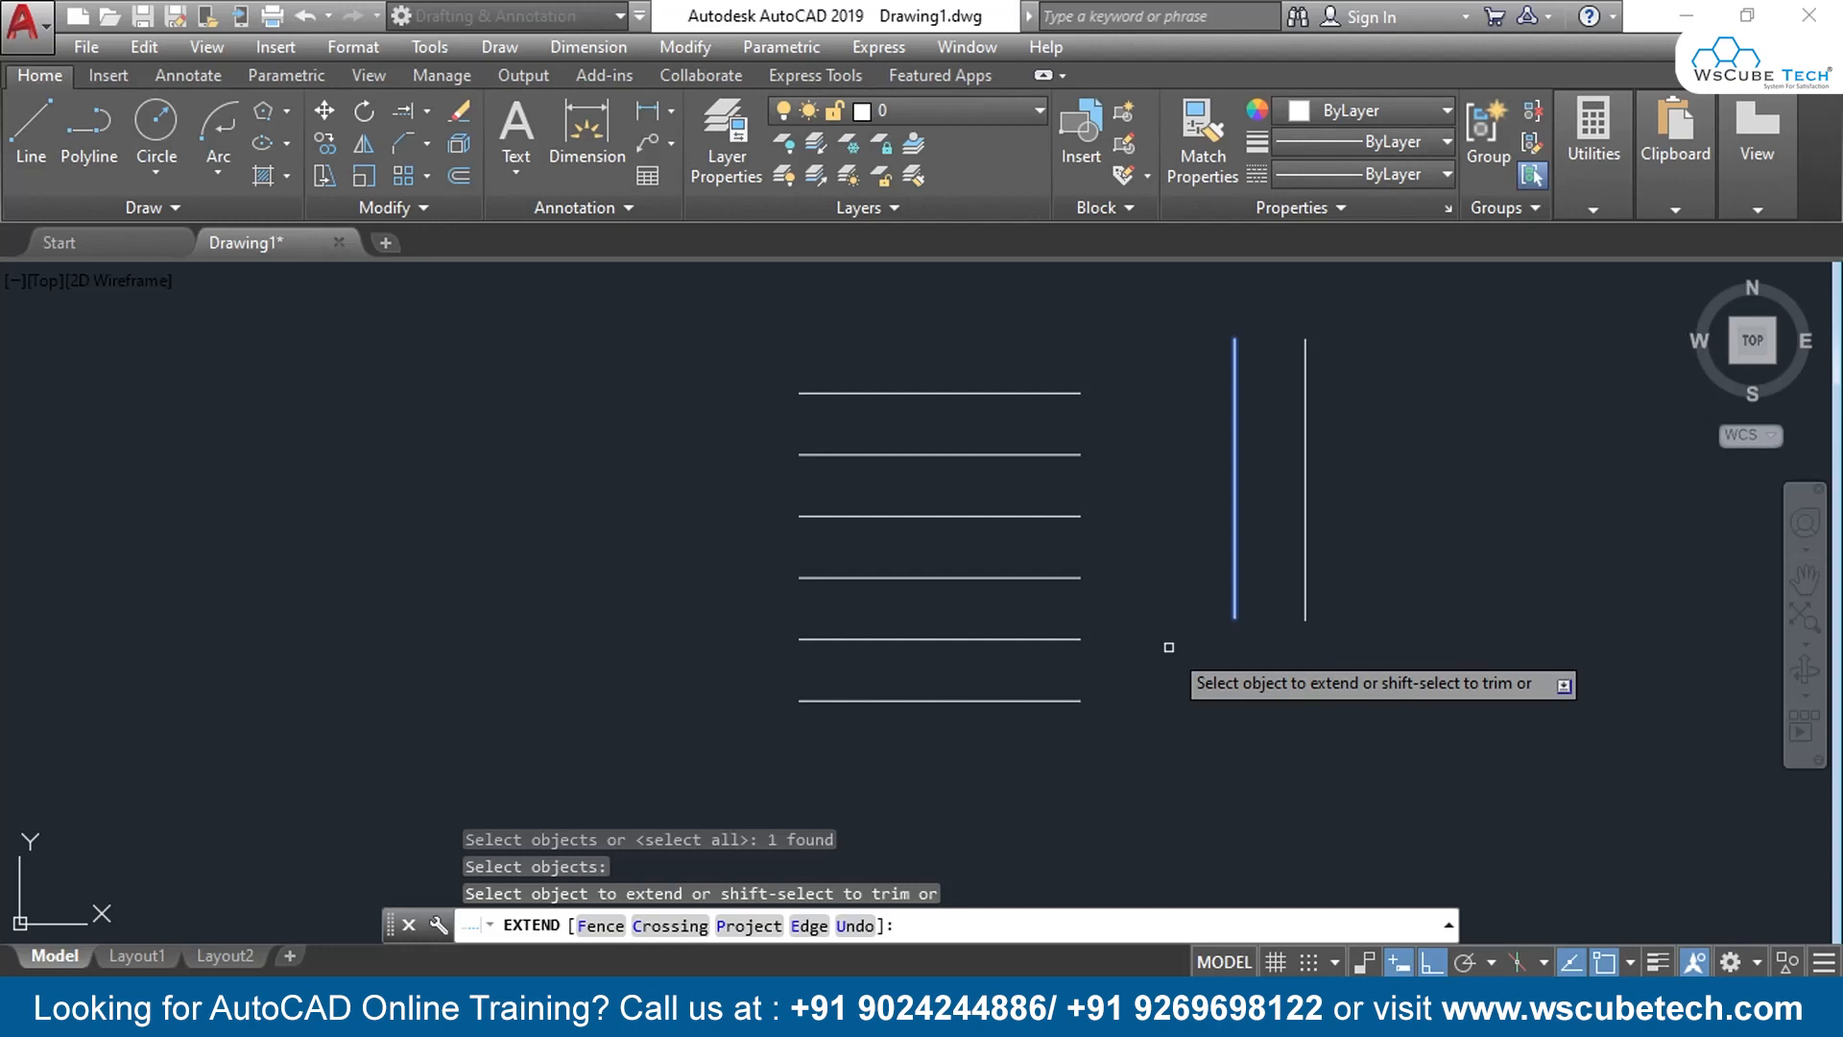
pyautogui.scroll(3, 1189, 572)
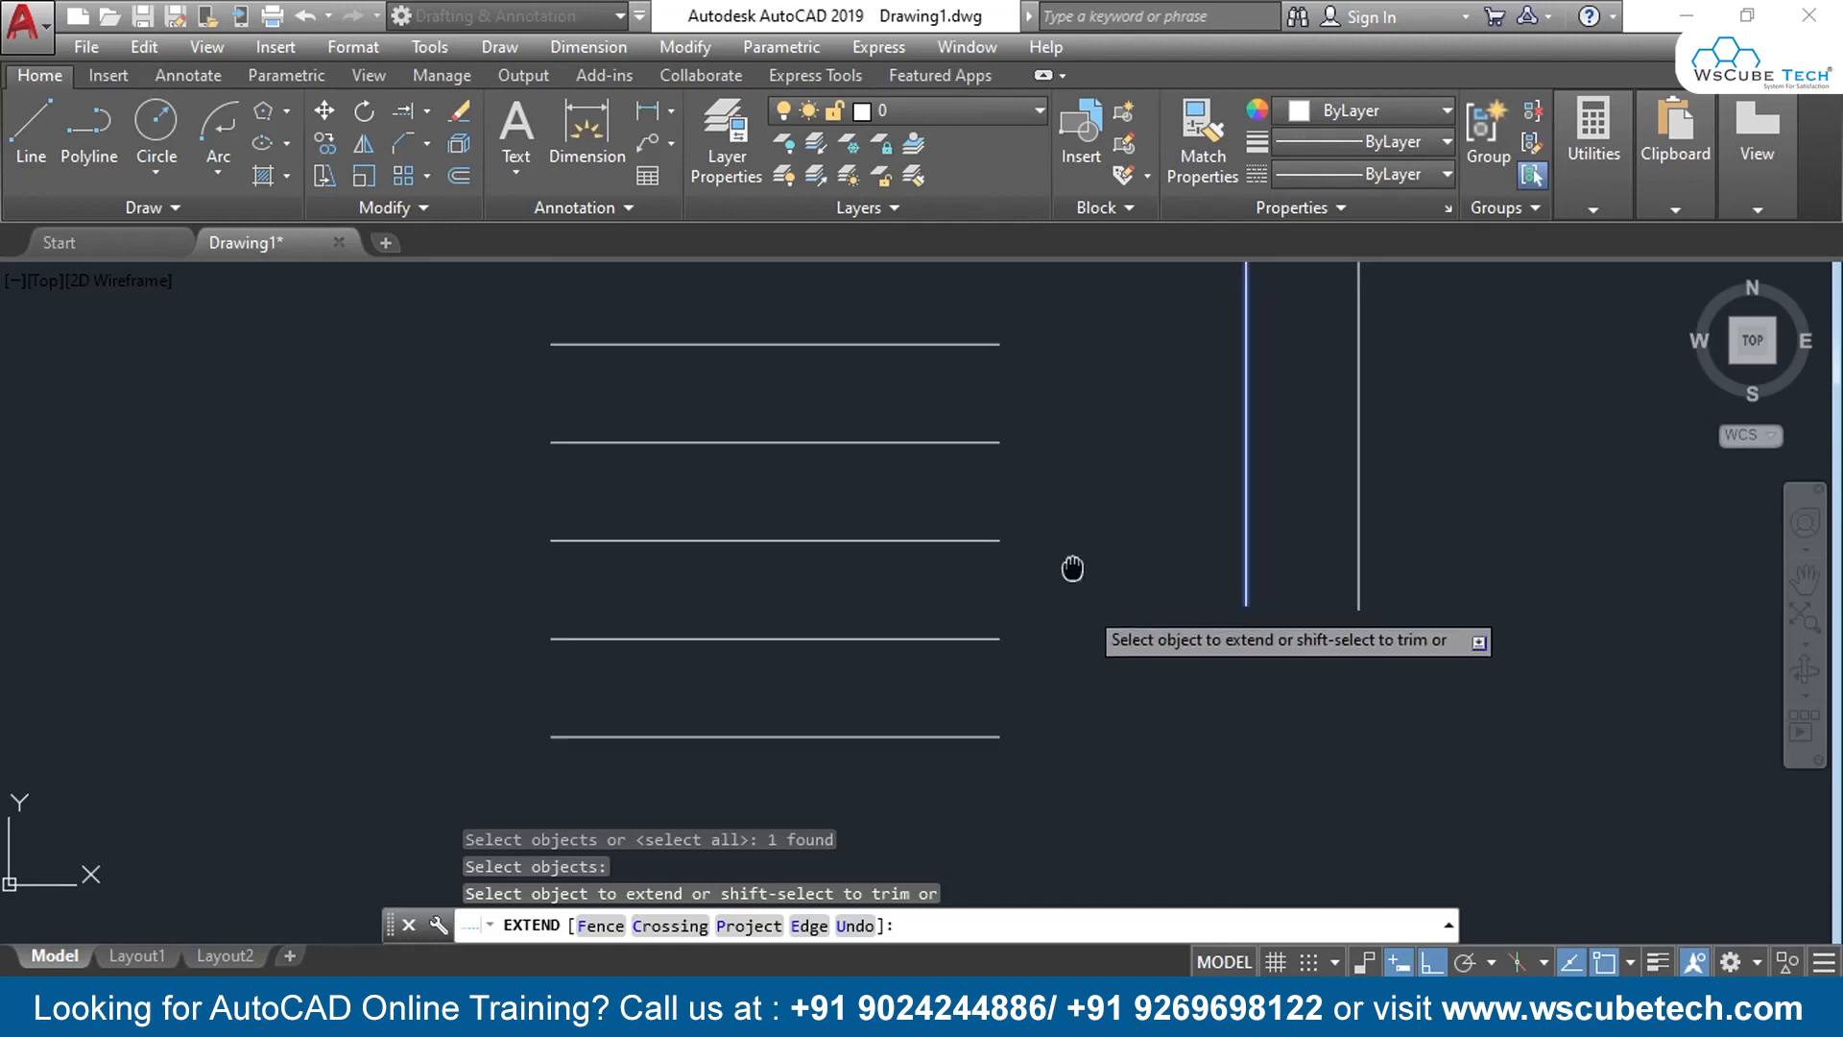
pyautogui.click(907, 451)
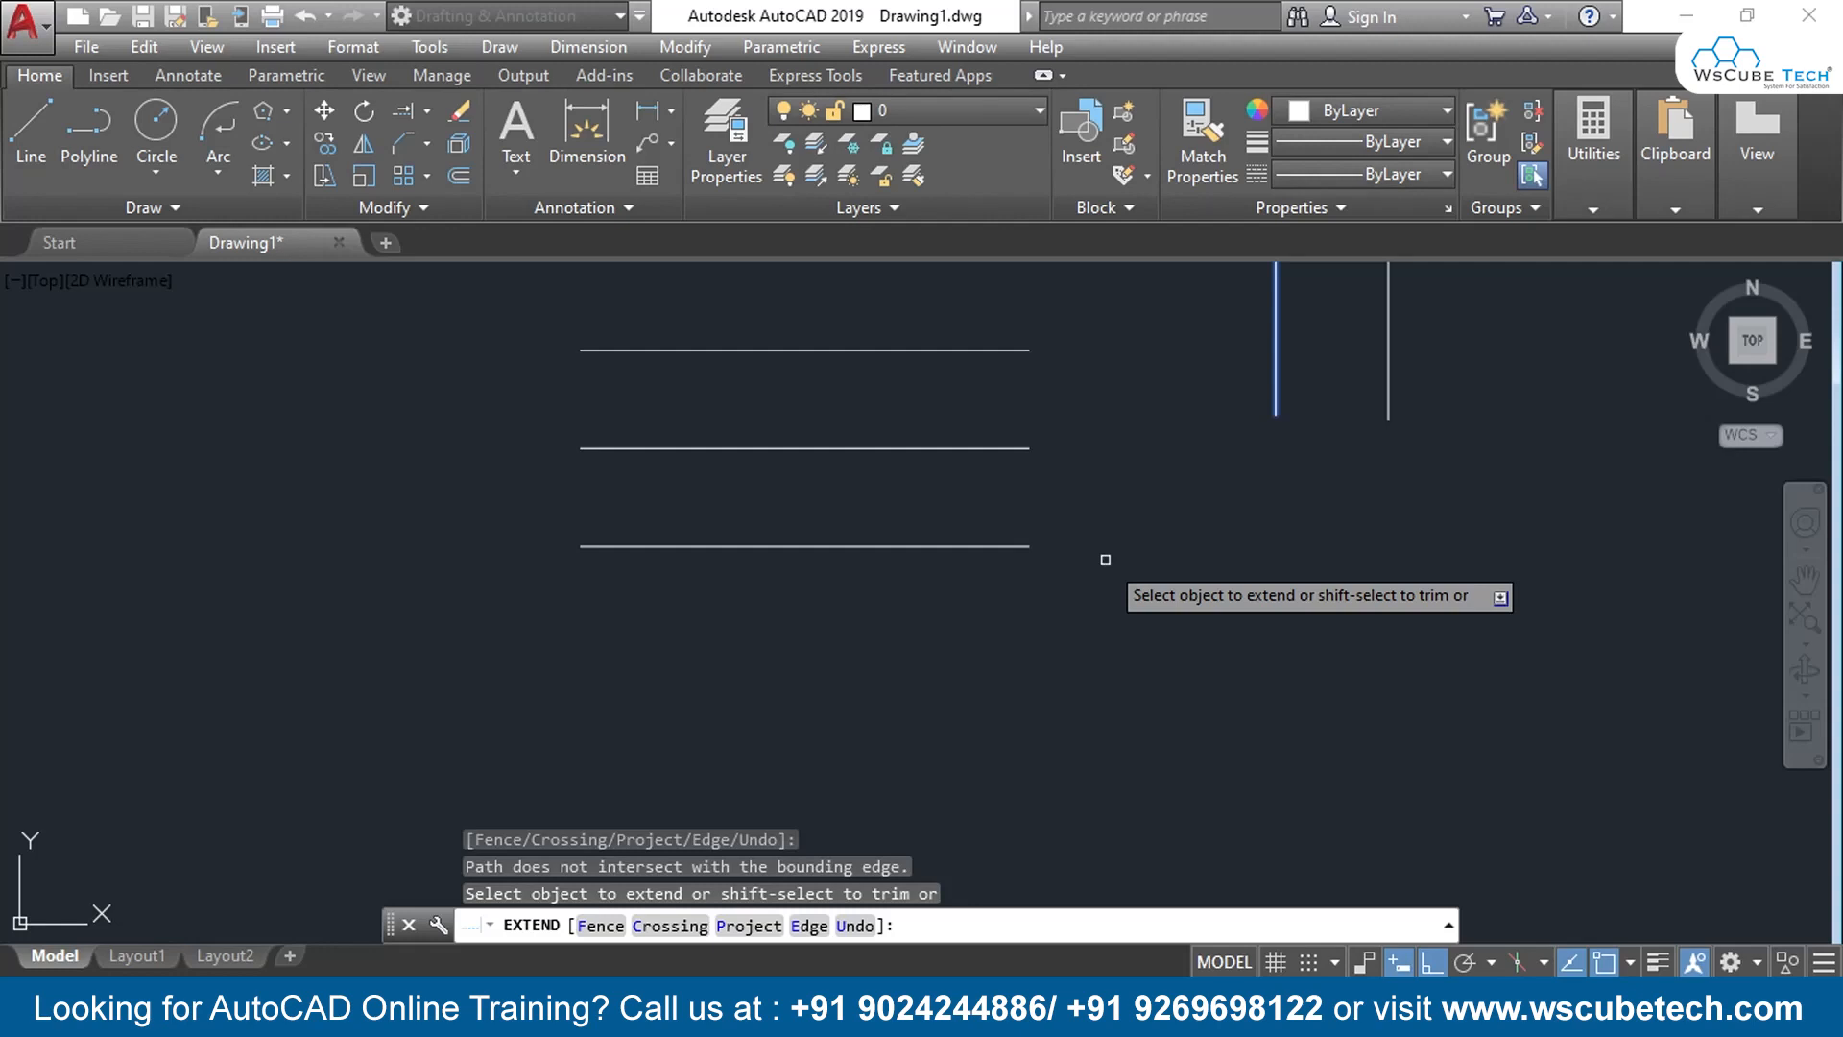
# Set the Edge mode to Extend, extend the lower two horizontal lines to the nearer vertical line's implied edge, and end the command
pyautogui.write('e')
pyautogui.press('Return')
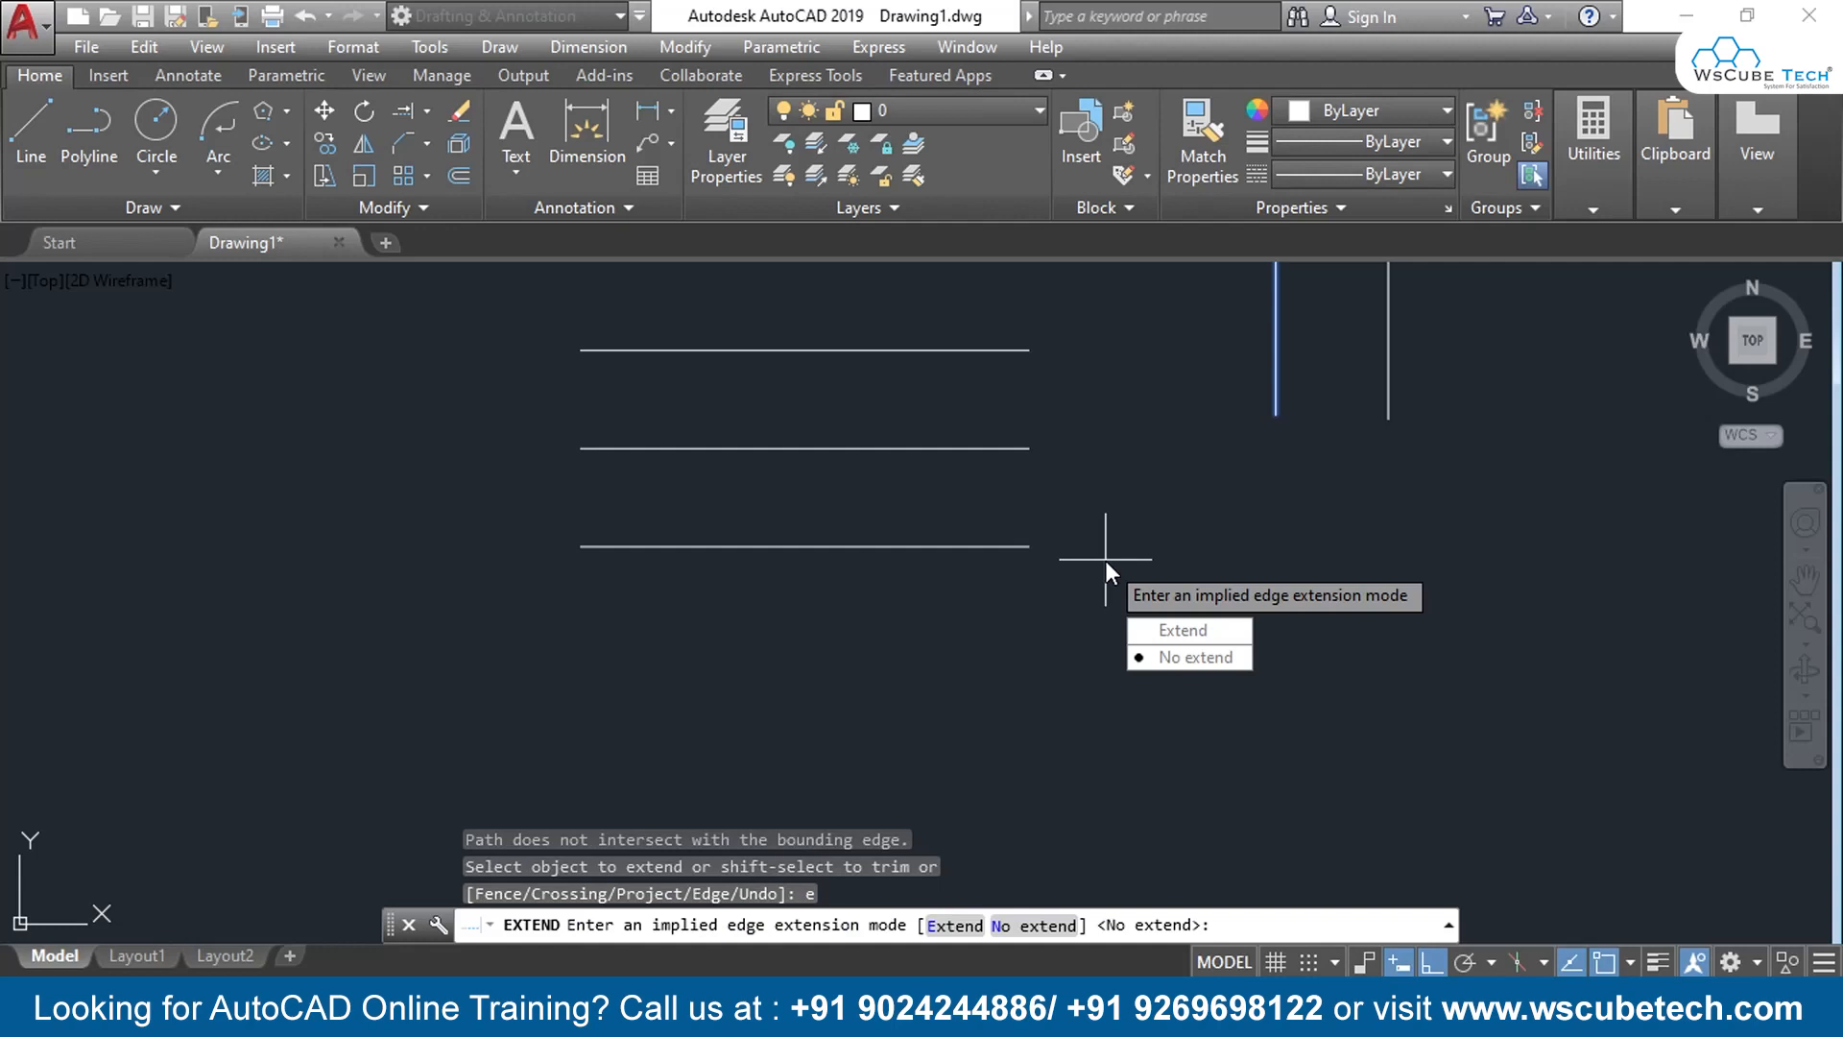
pyautogui.click(1183, 629)
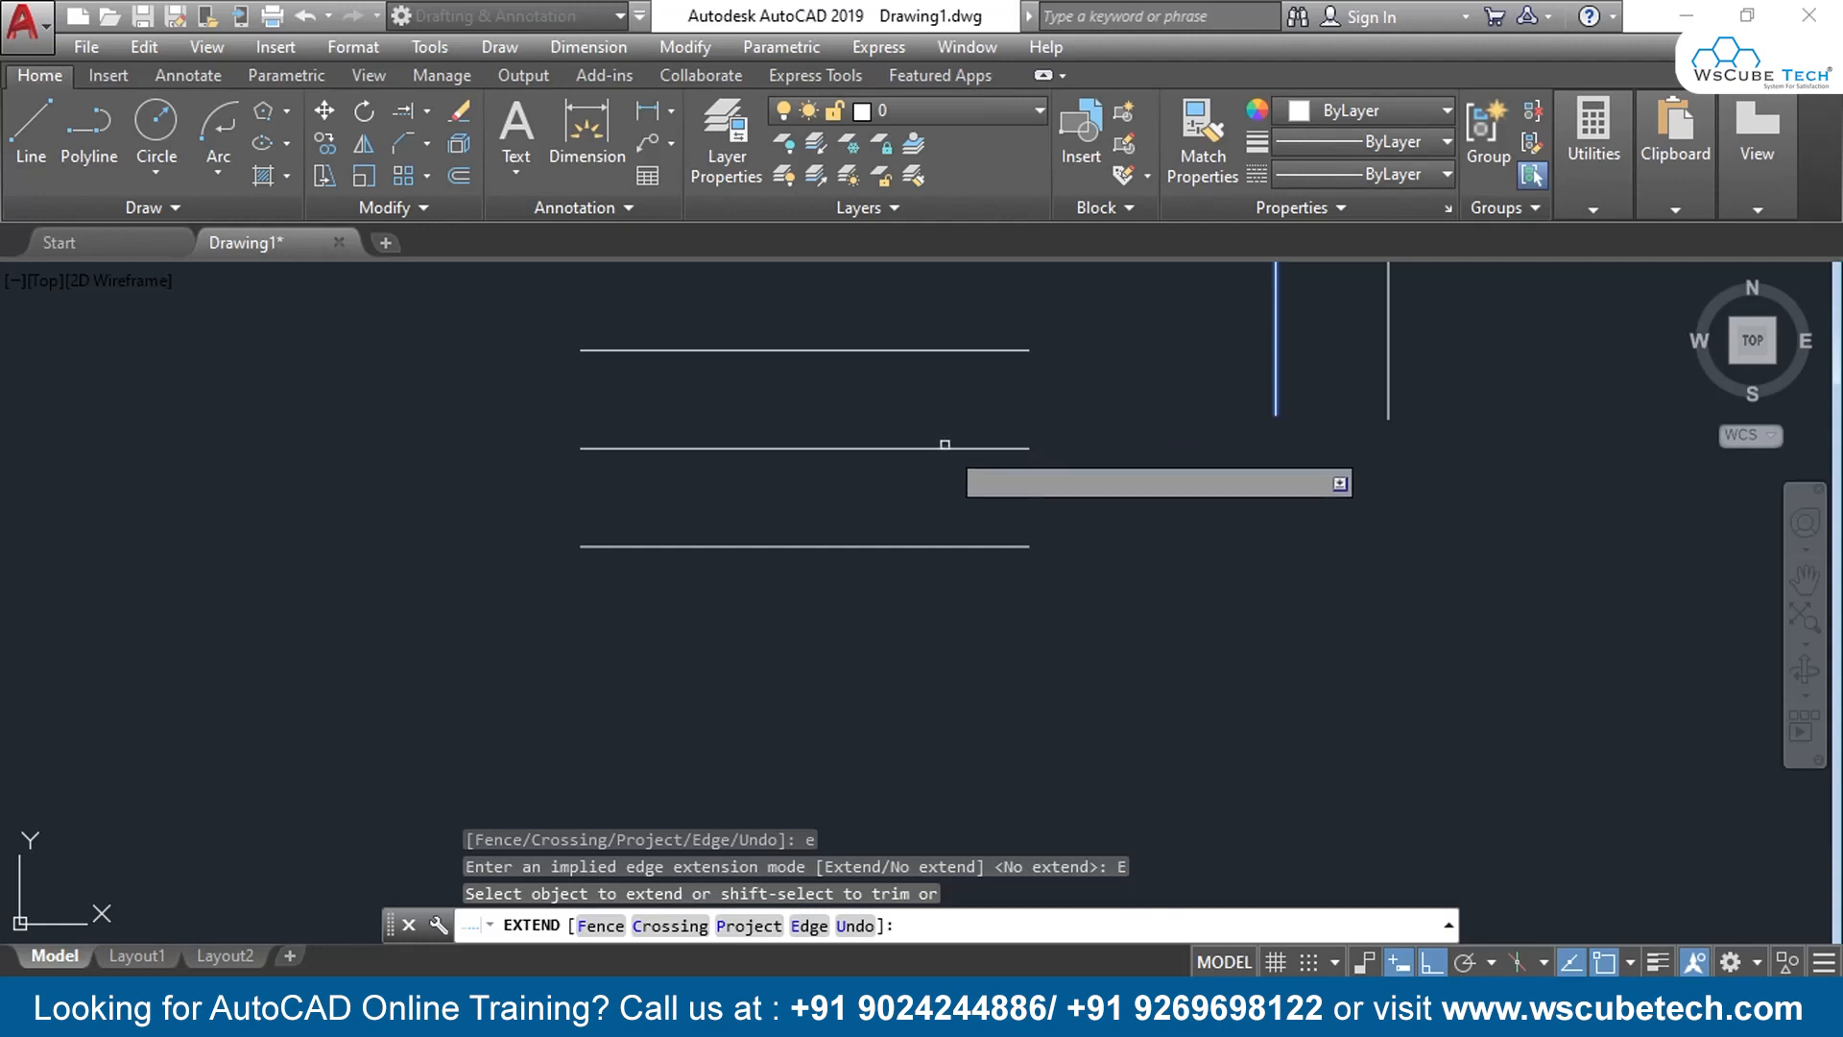
pyautogui.click(947, 448)
pyautogui.click(960, 548)
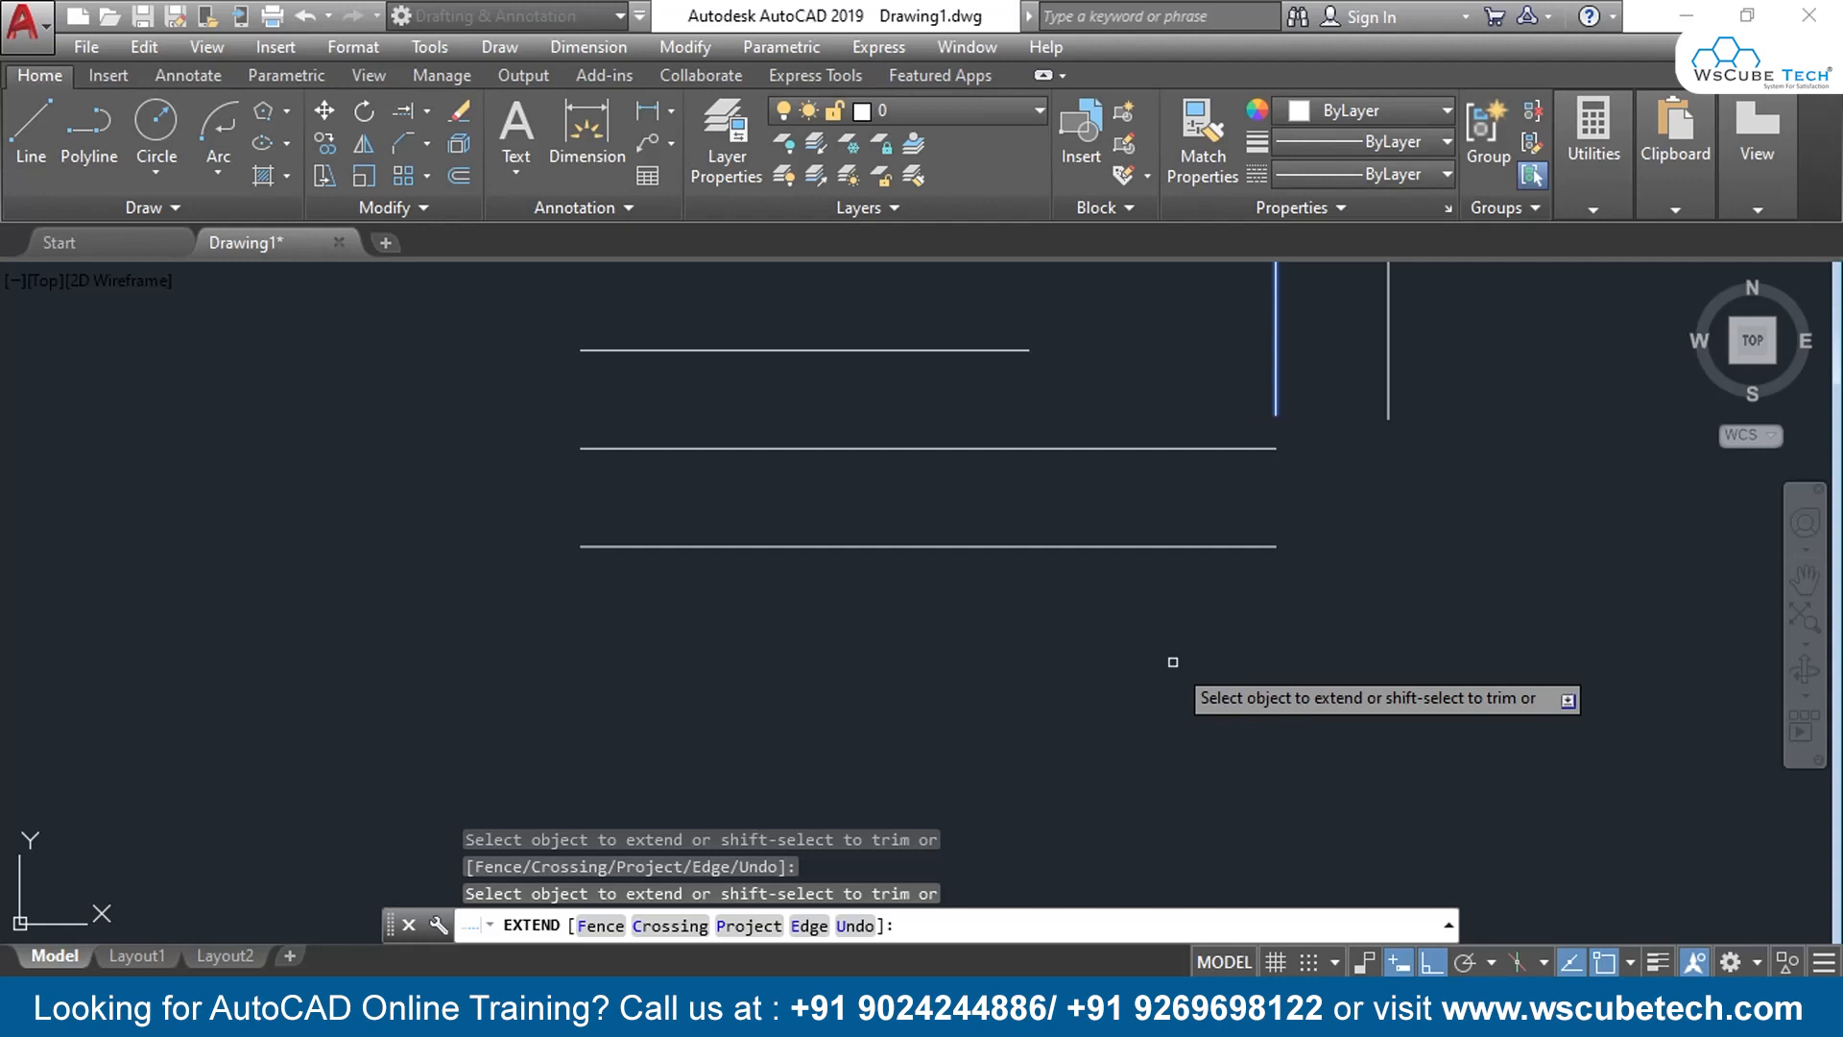
pyautogui.scroll(-2, 1070, 768)
pyautogui.moveTo(1086, 471); pyautogui.dragTo(1091, 527, button='middle')
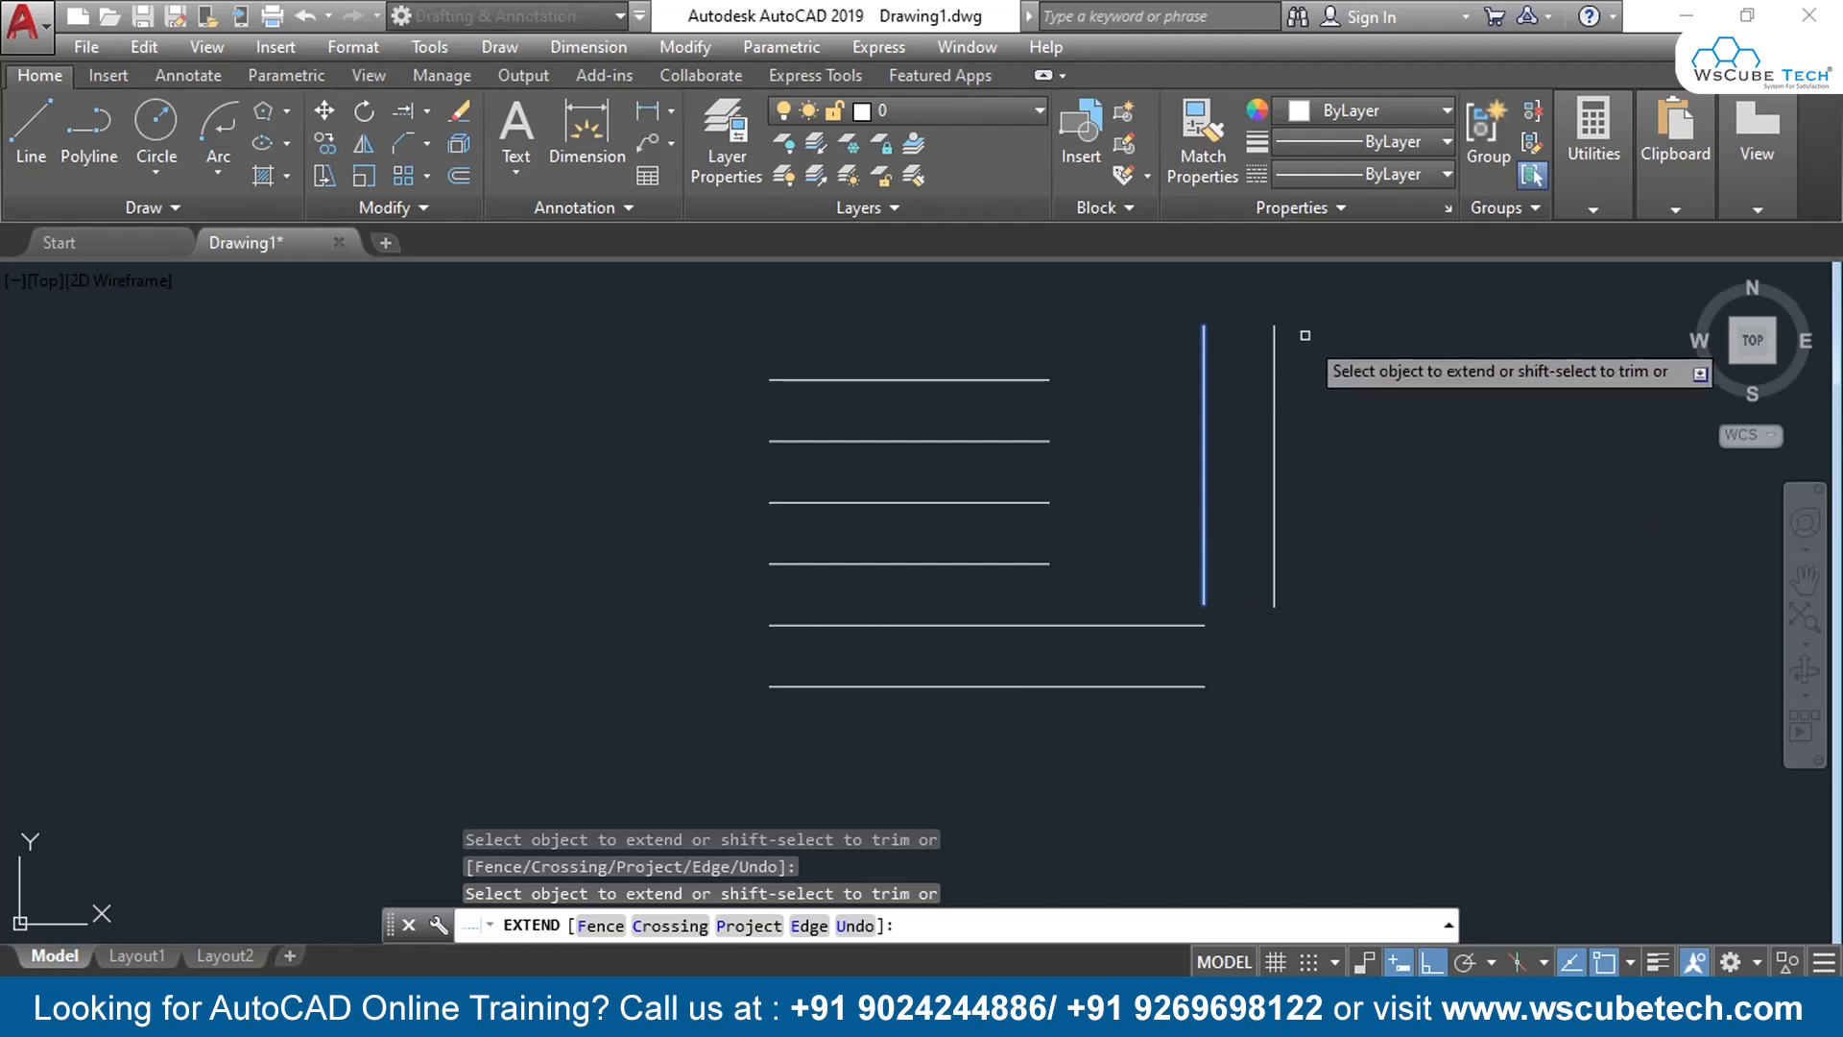
pyautogui.press('Escape')
pyautogui.click(1326, 301)
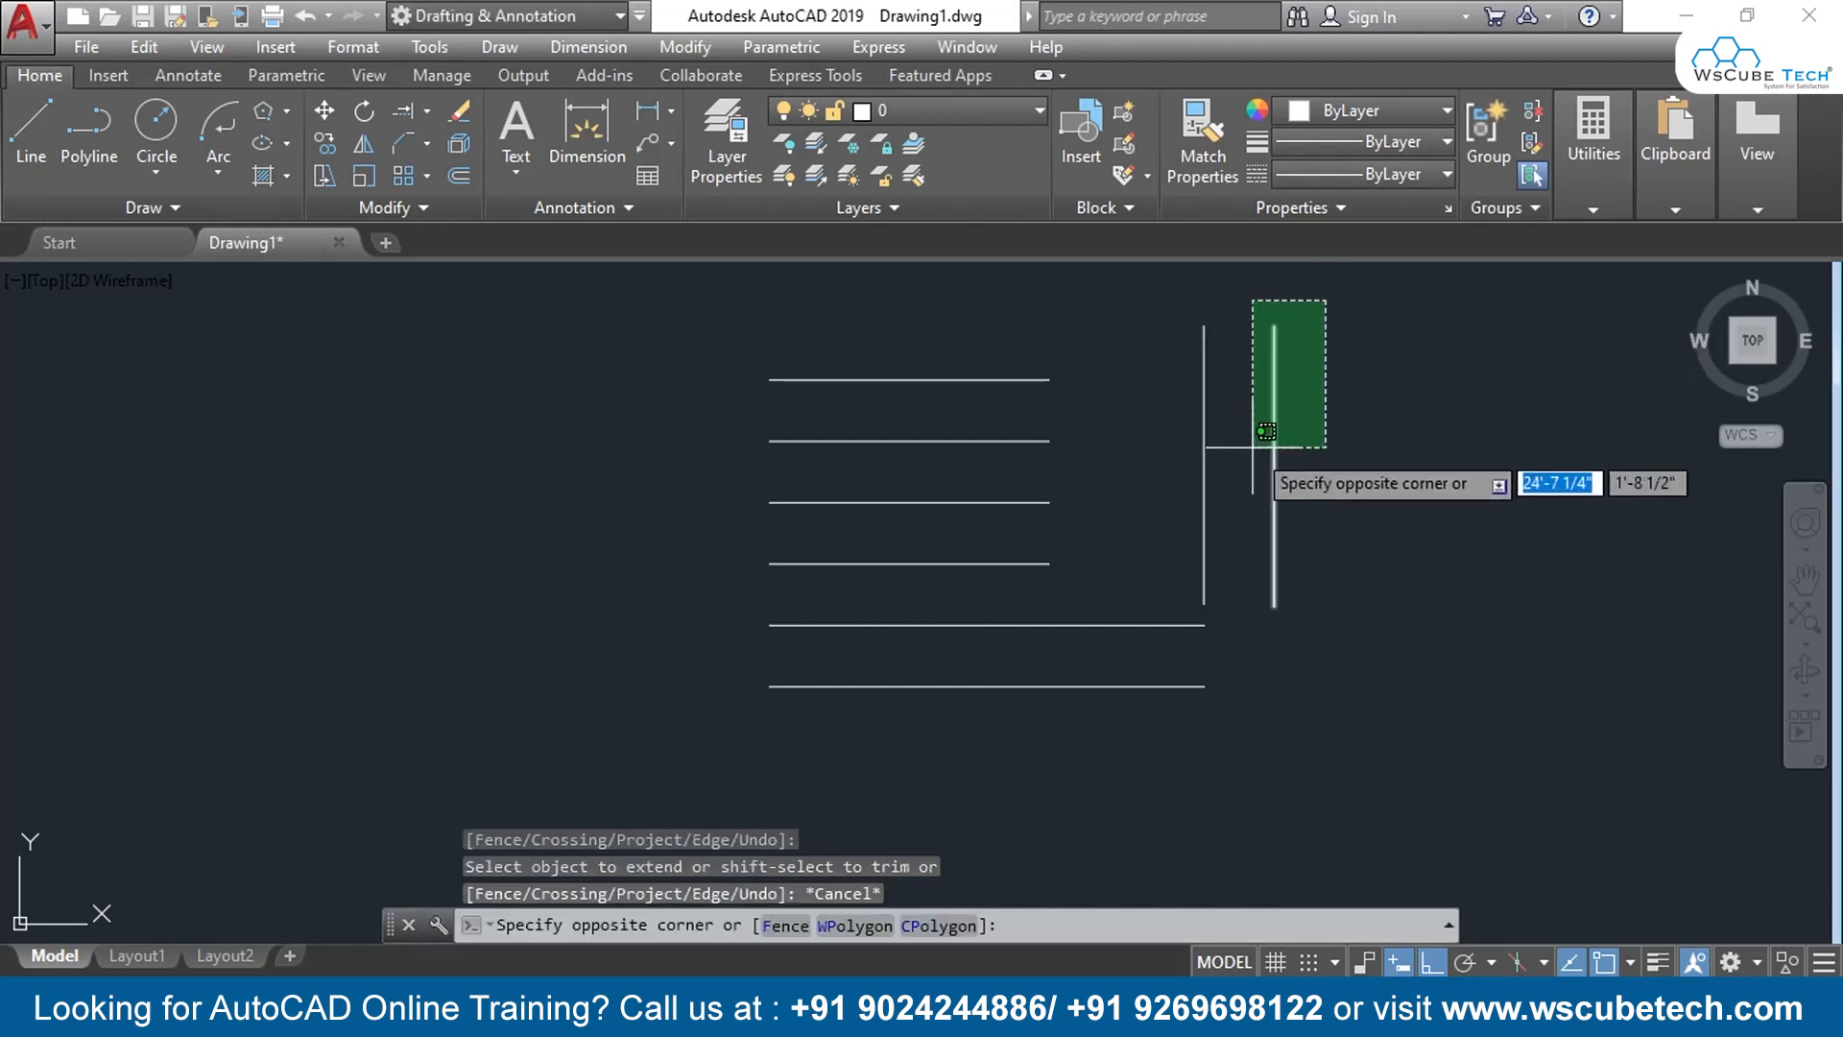
pyautogui.press('Escape')
# Extend all six horizontal lines at once with the Crossing option, using both vertical lines as boundary edges
pyautogui.write('ex')
pyautogui.press('Return')
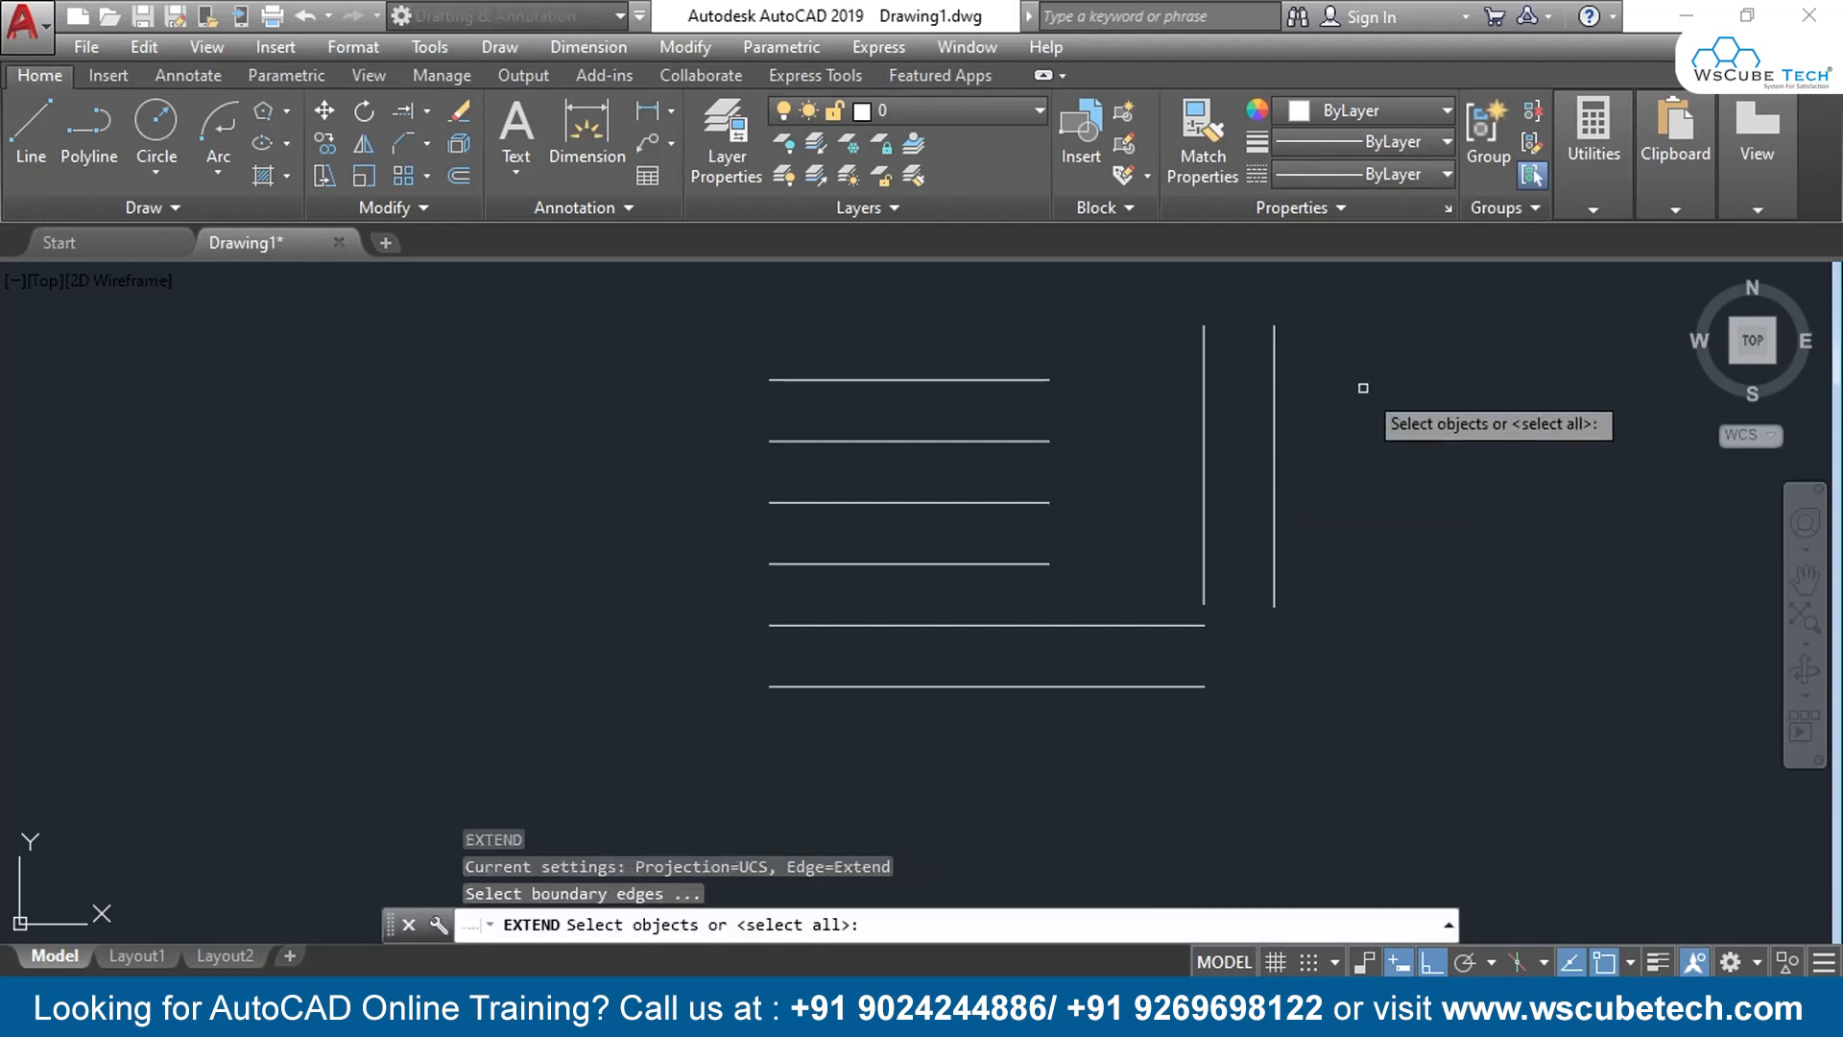
pyautogui.click(1344, 296)
pyautogui.click(1145, 501)
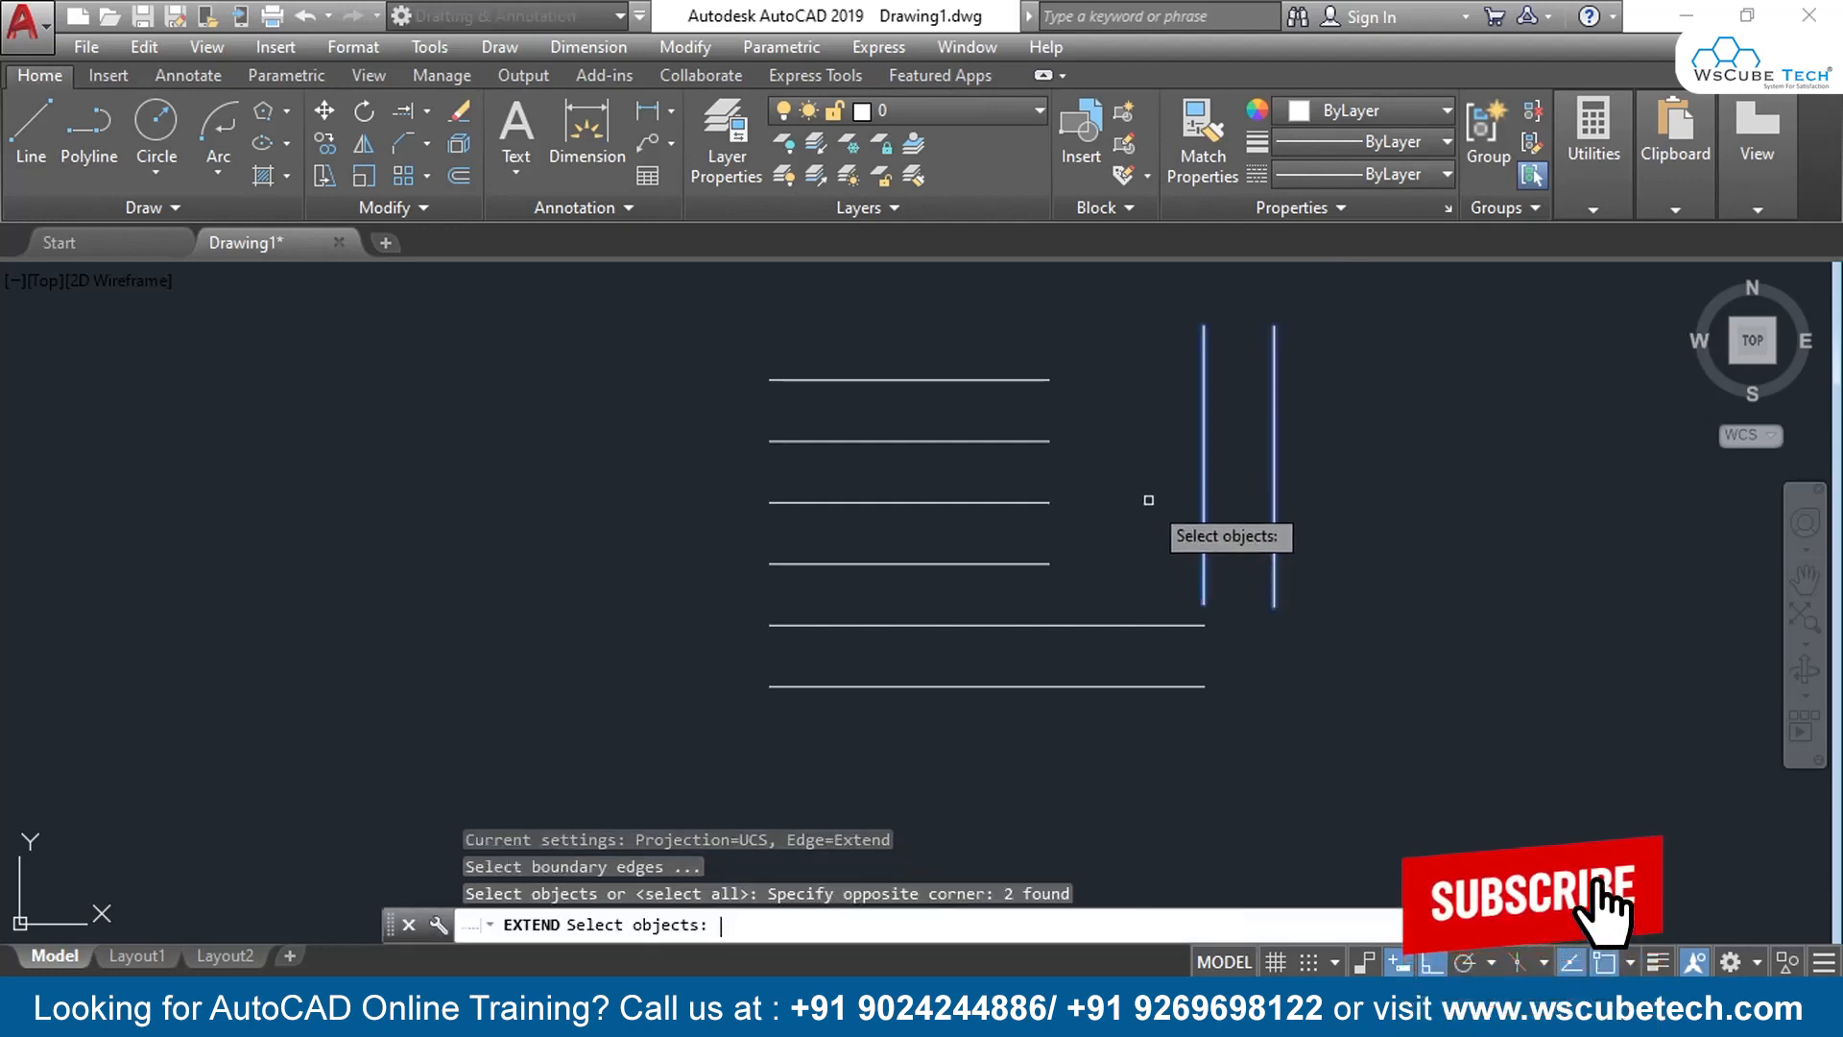
pyautogui.press('Return')
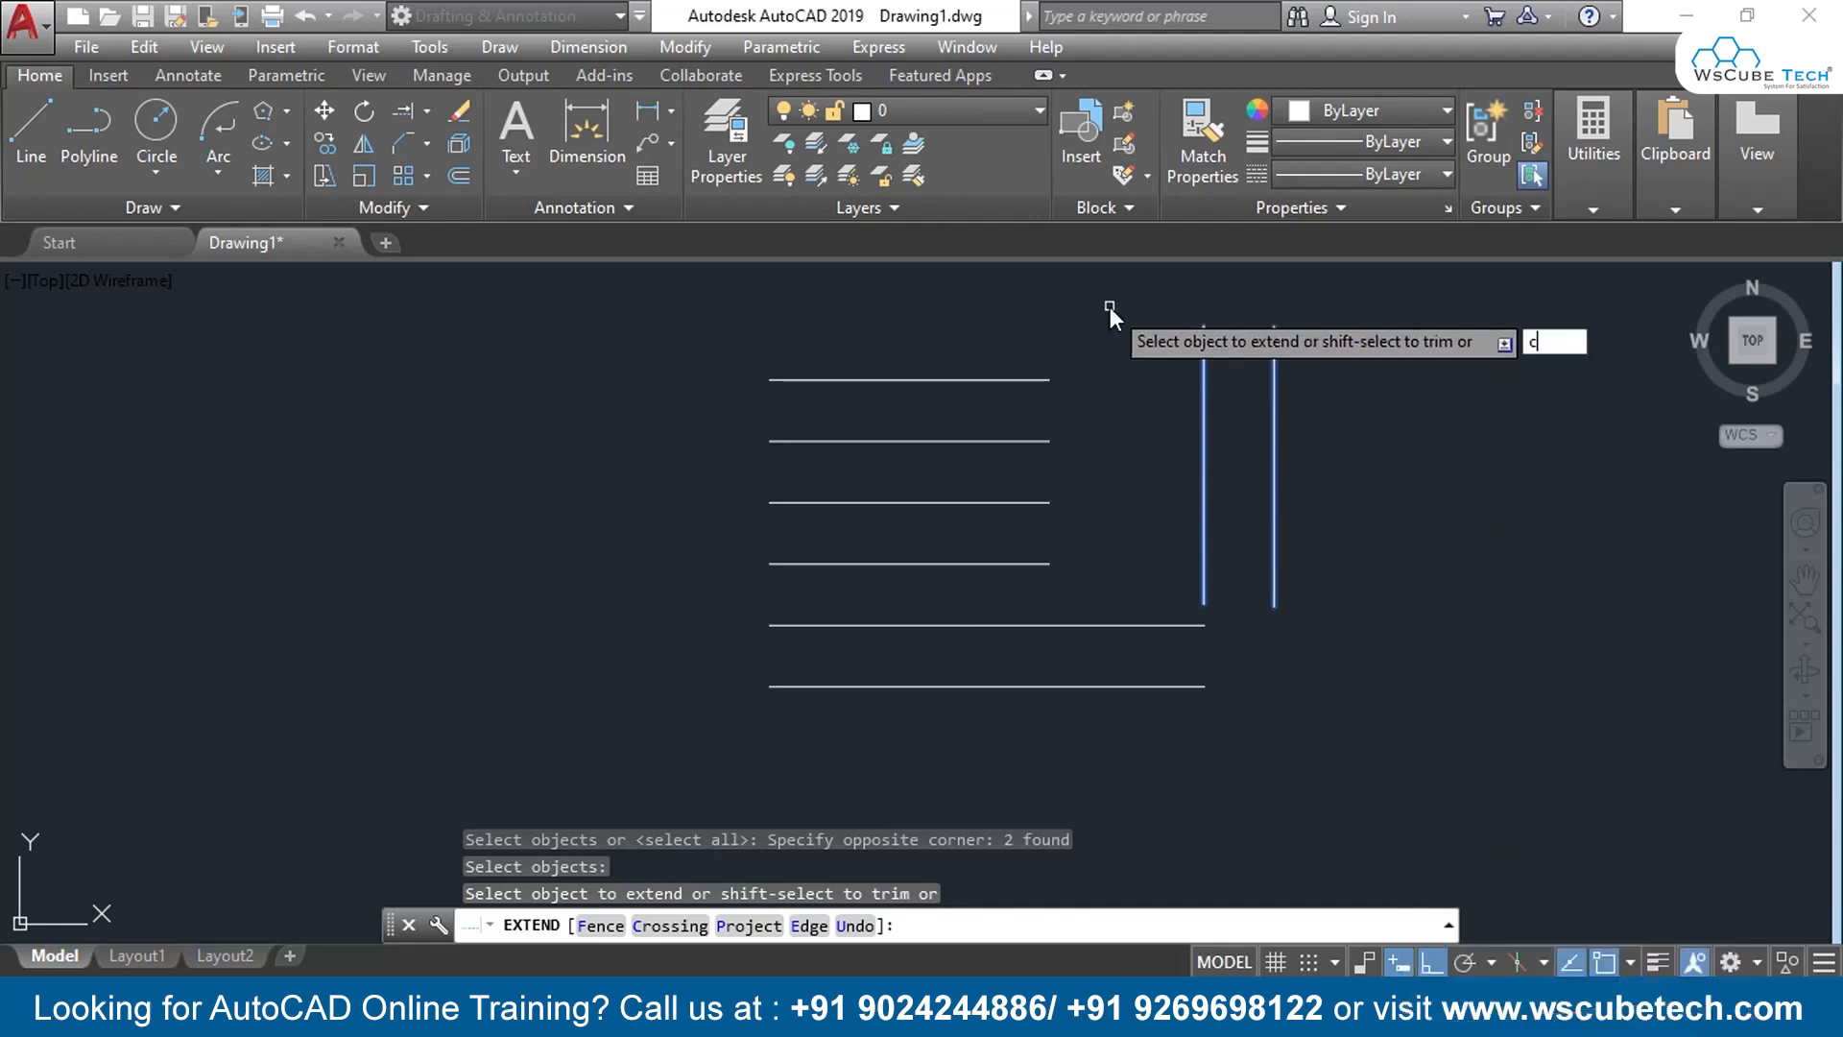
pyautogui.write('c')
pyautogui.press('Return')
pyautogui.click(1111, 312)
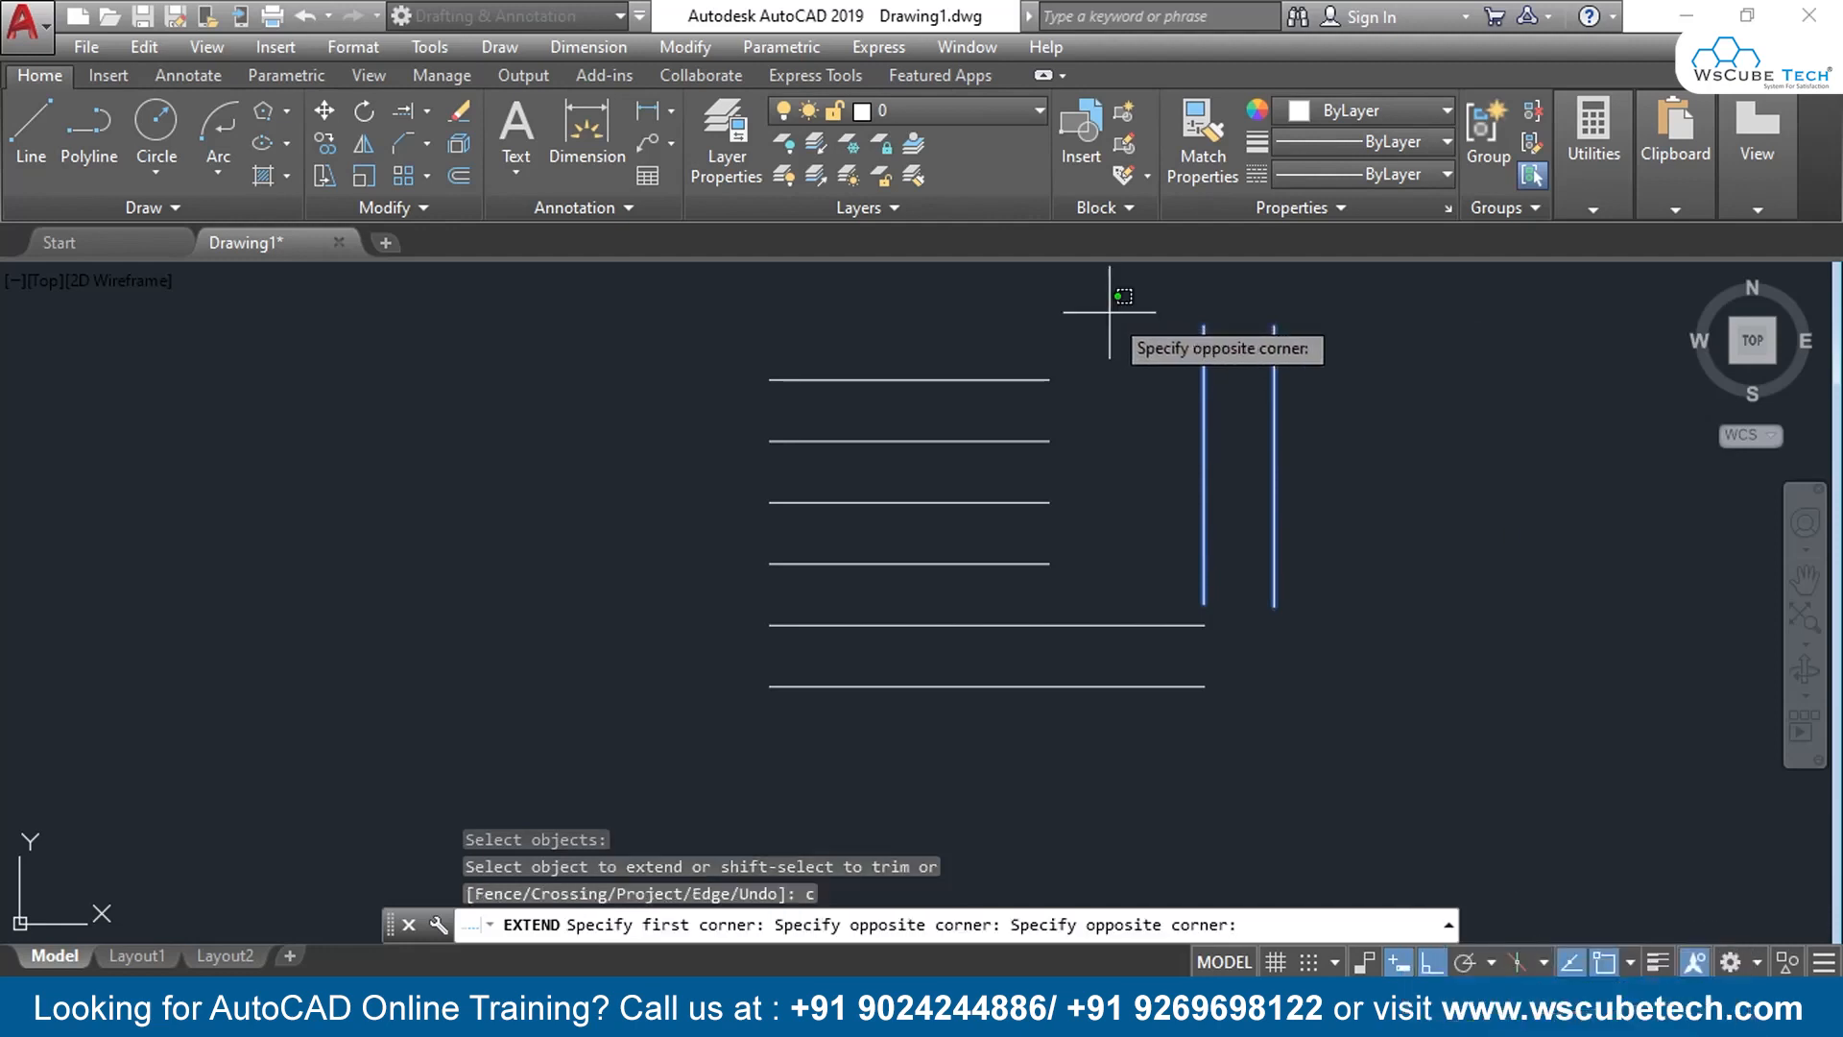
pyautogui.click(930, 711)
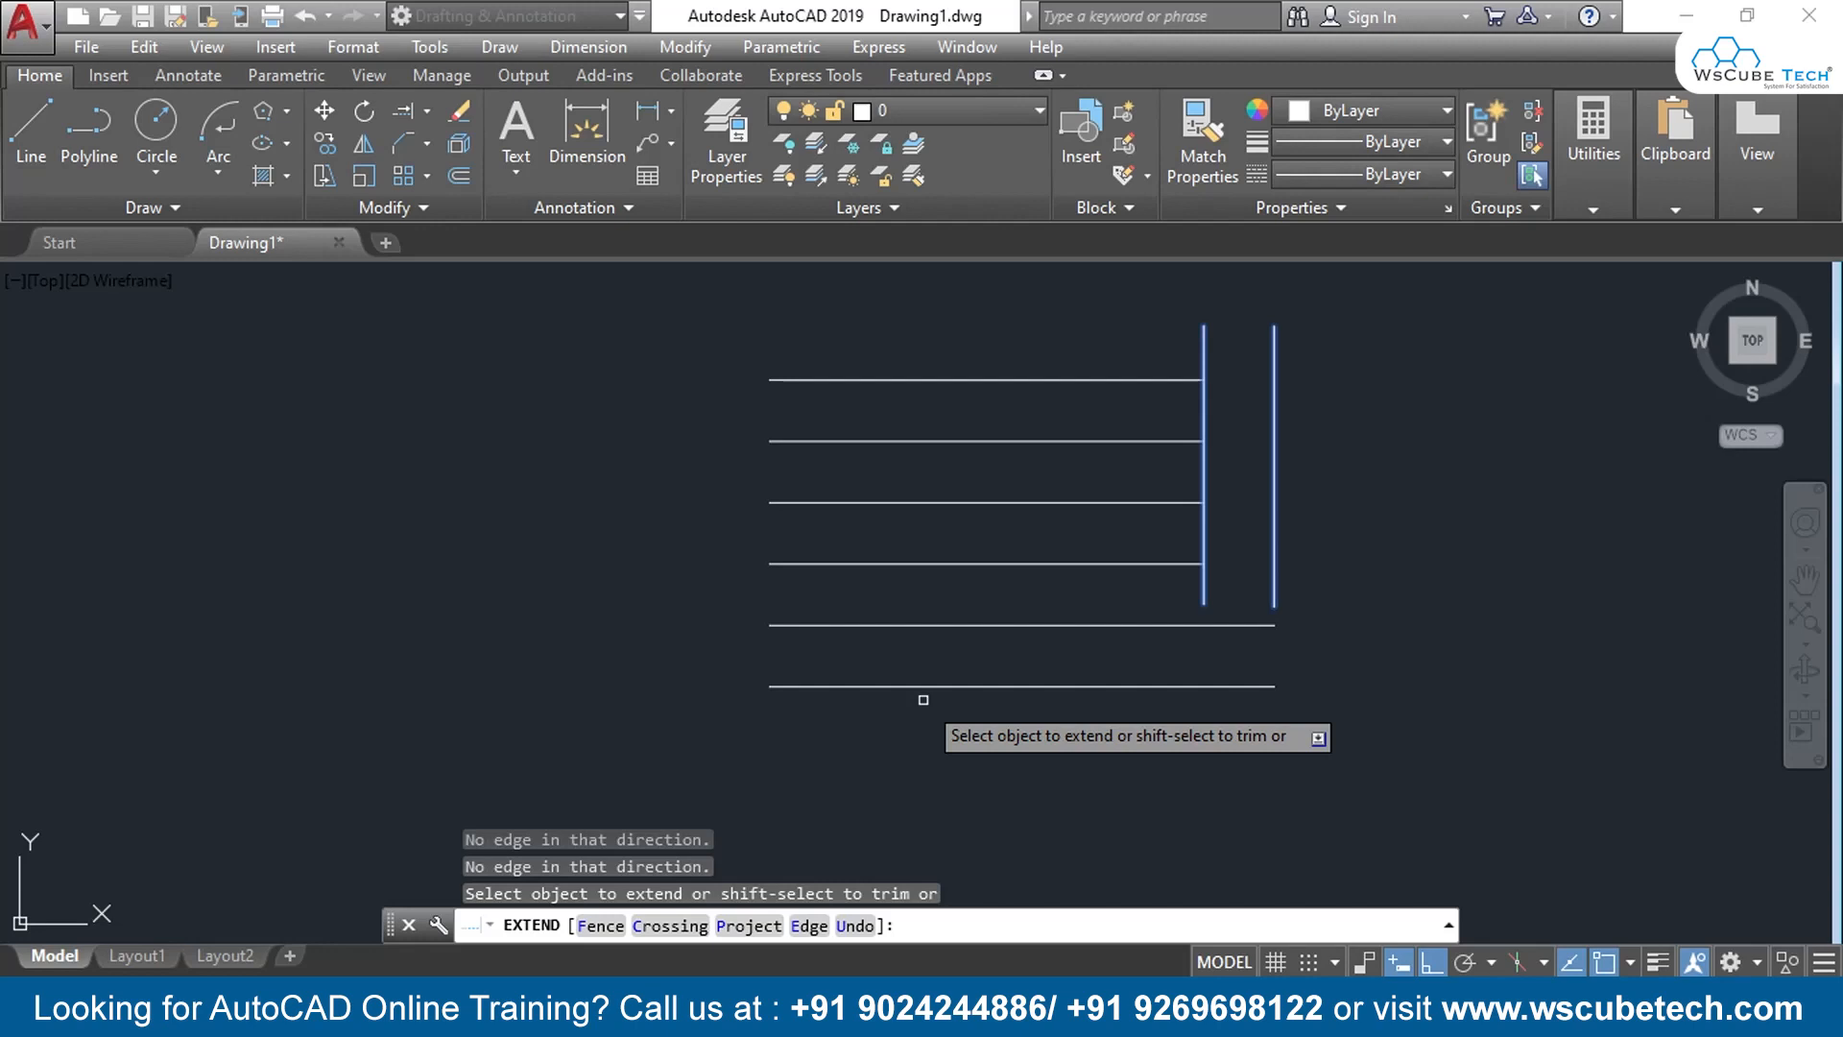
# Switch to the presentation slide about the Extend Tool
pyautogui.hotkey('alt', 'Tab')
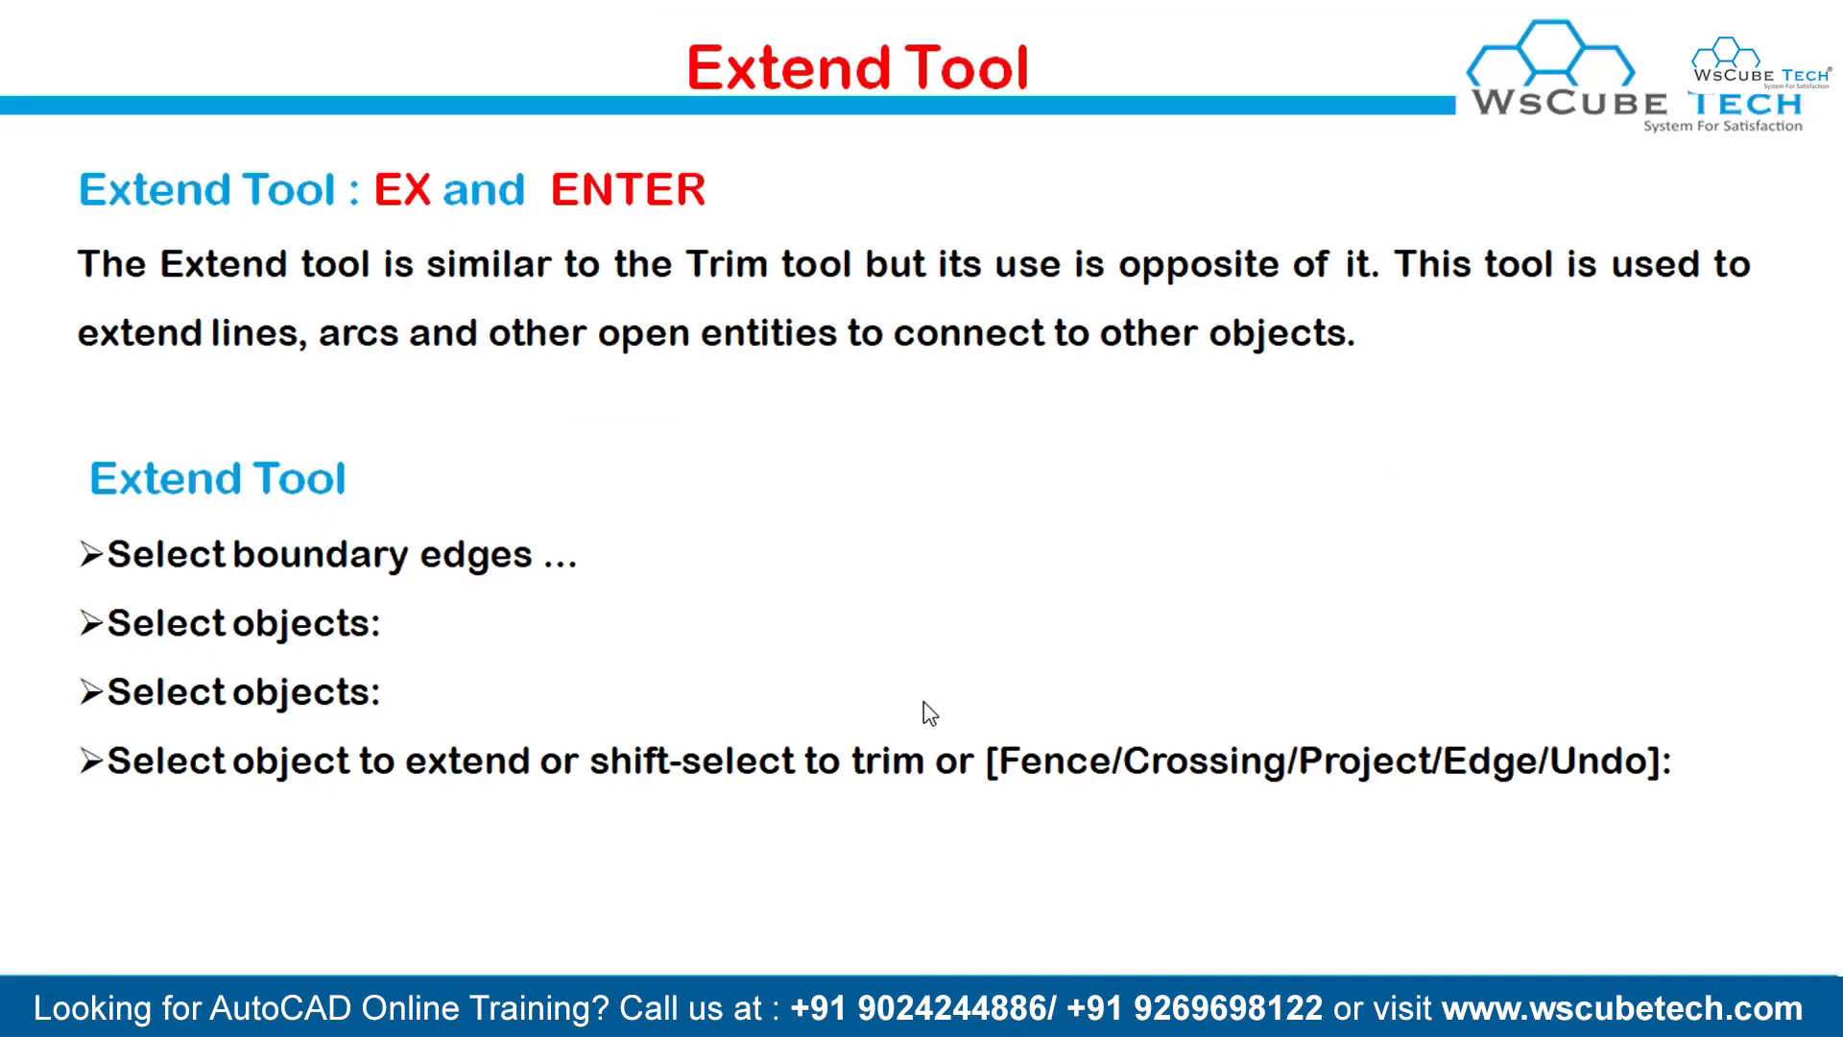